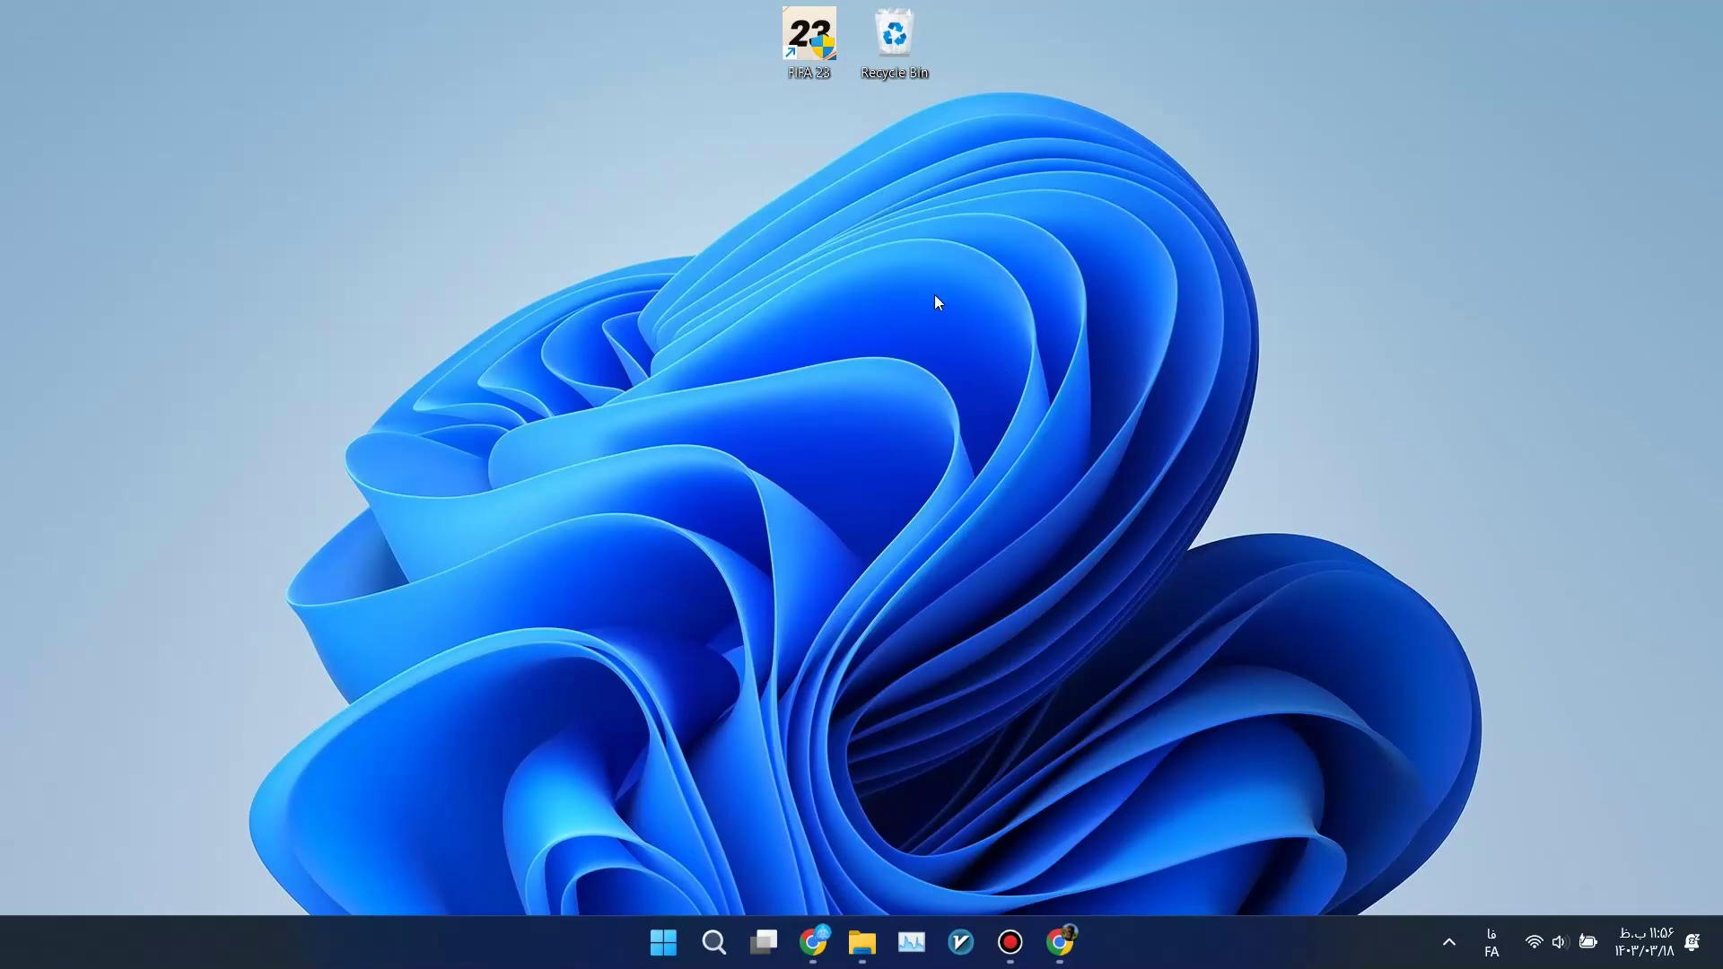
pyautogui.moveTo(902, 126); pyautogui.dragTo(720, 1)
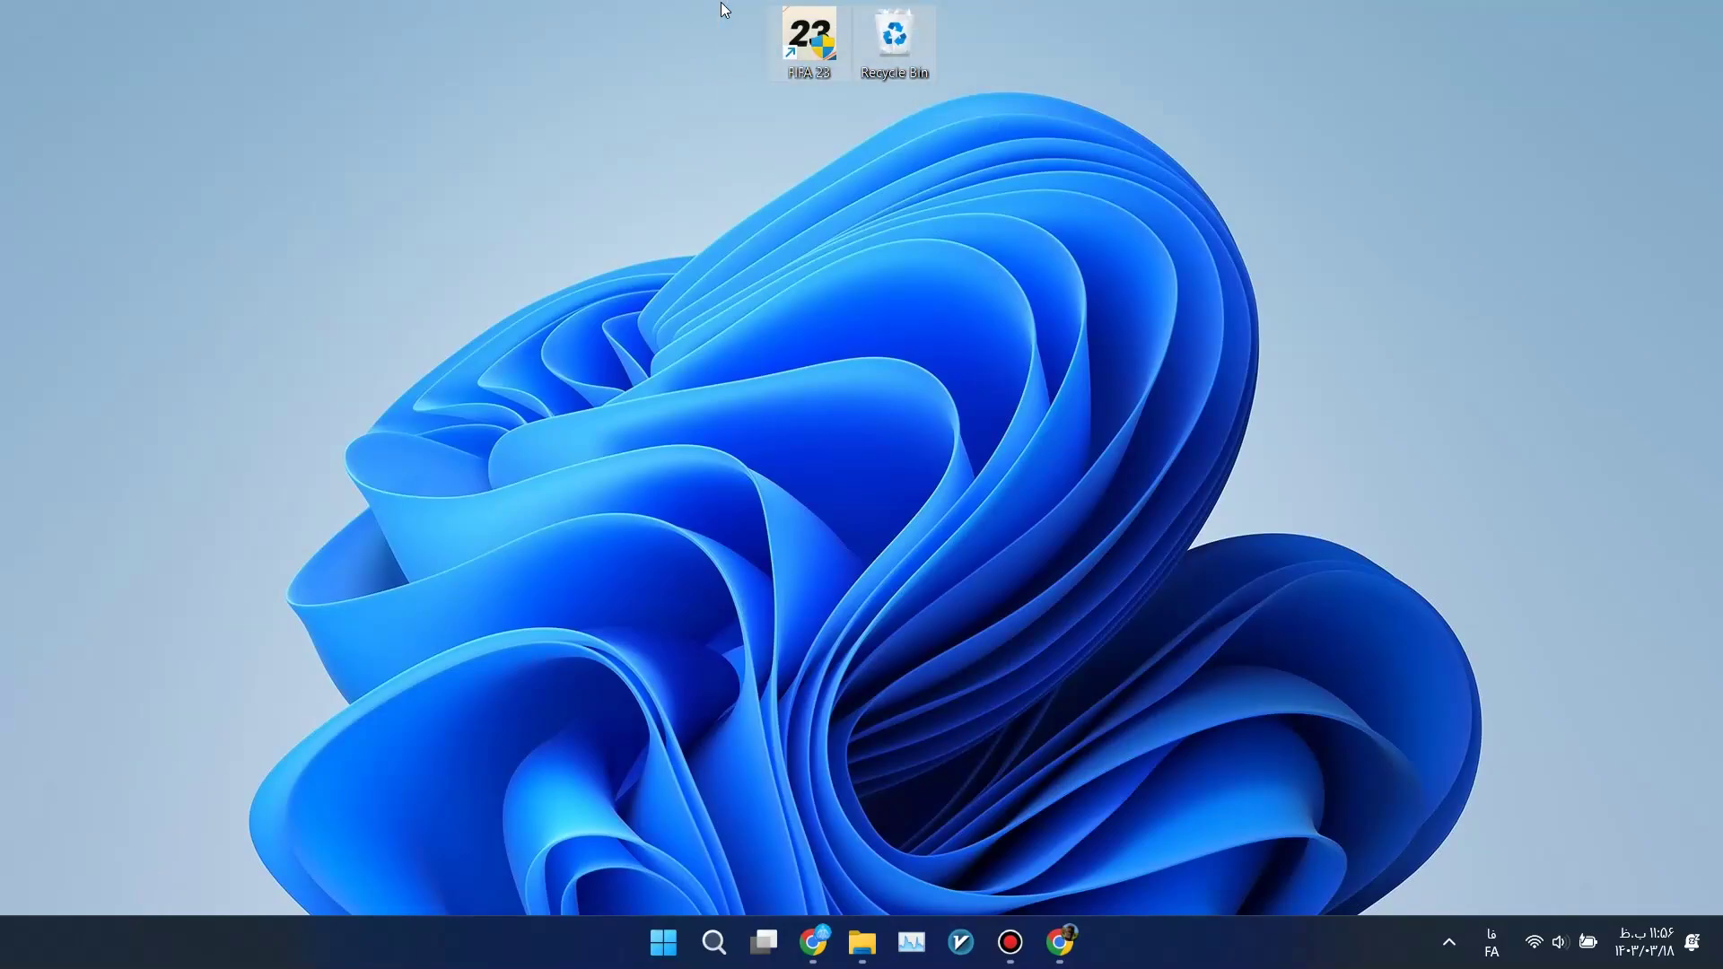
pyautogui.click(715, 142)
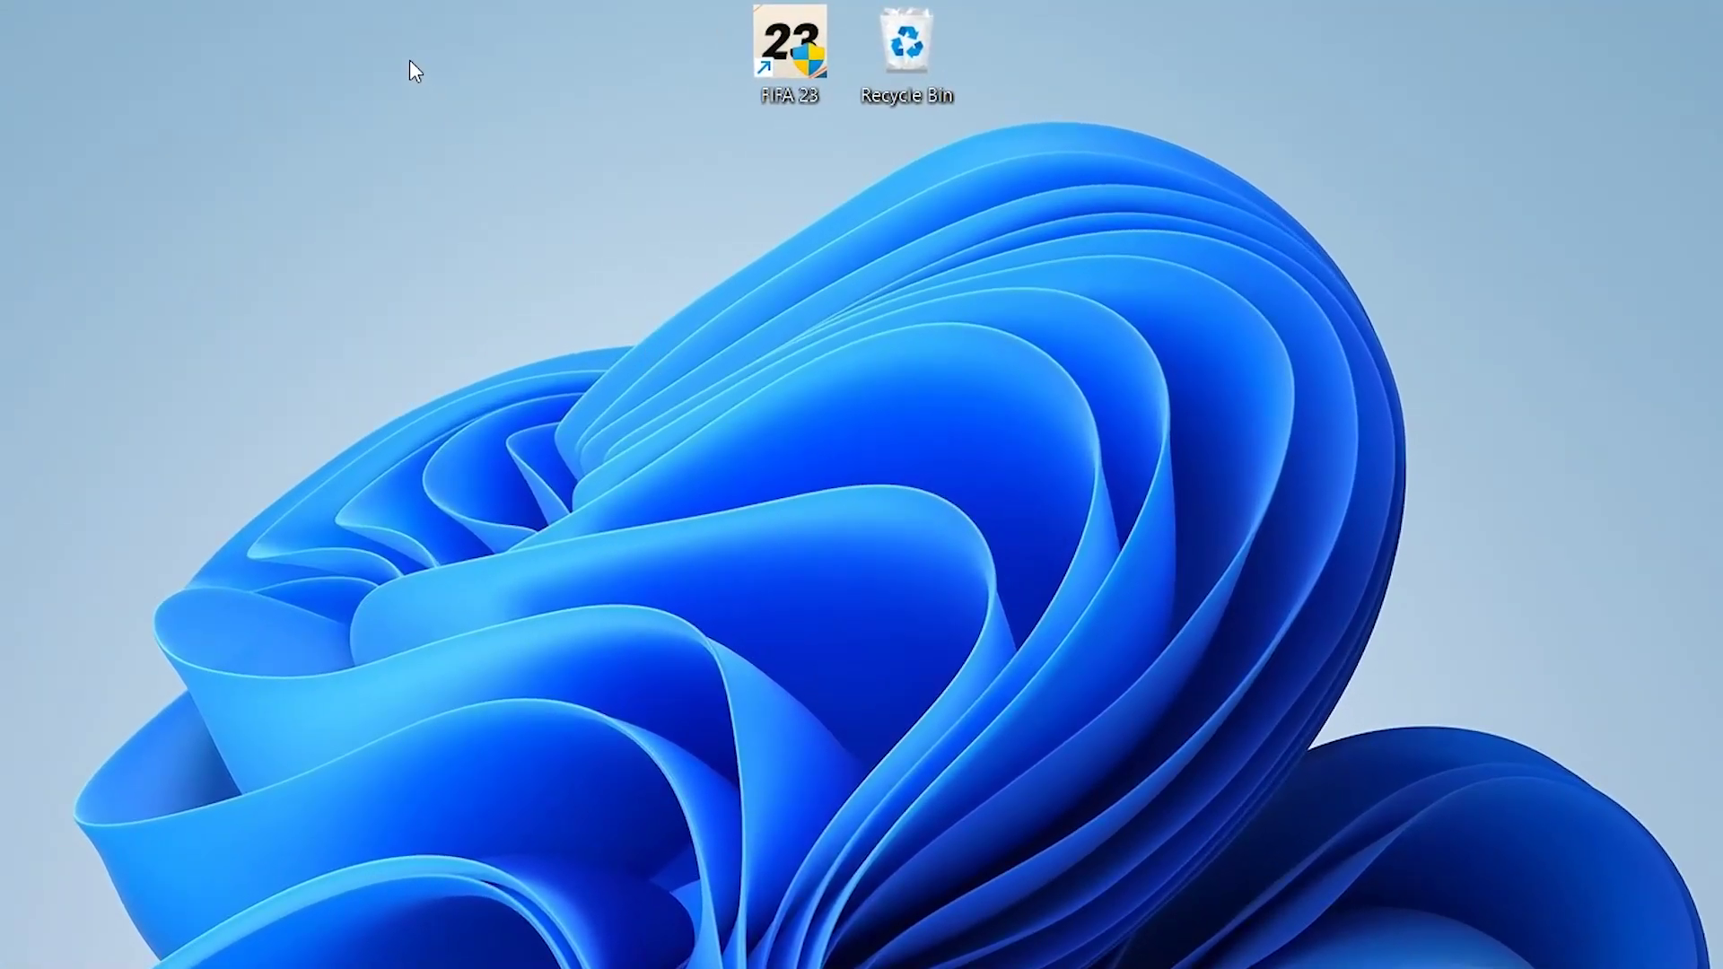
pyautogui.moveTo(337, 11); pyautogui.dragTo(0, 919)
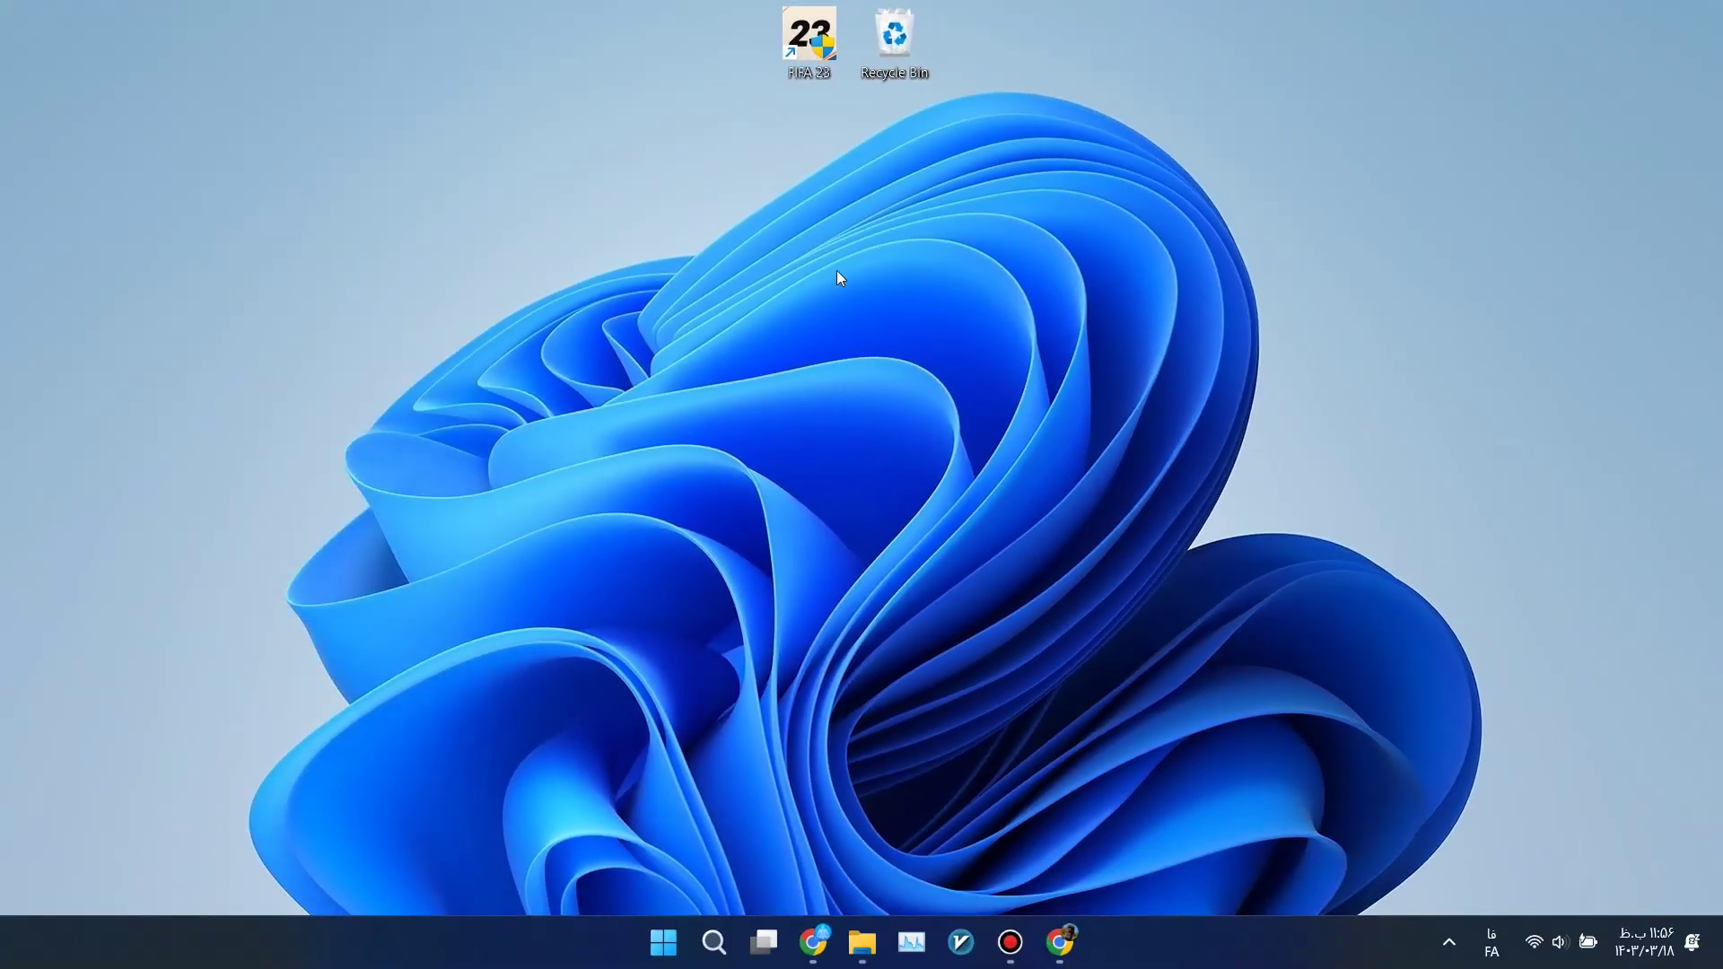
# - Hide all desktop icons by turning off the Show desktop icons view option
pyautogui.rightClick(831, 394)
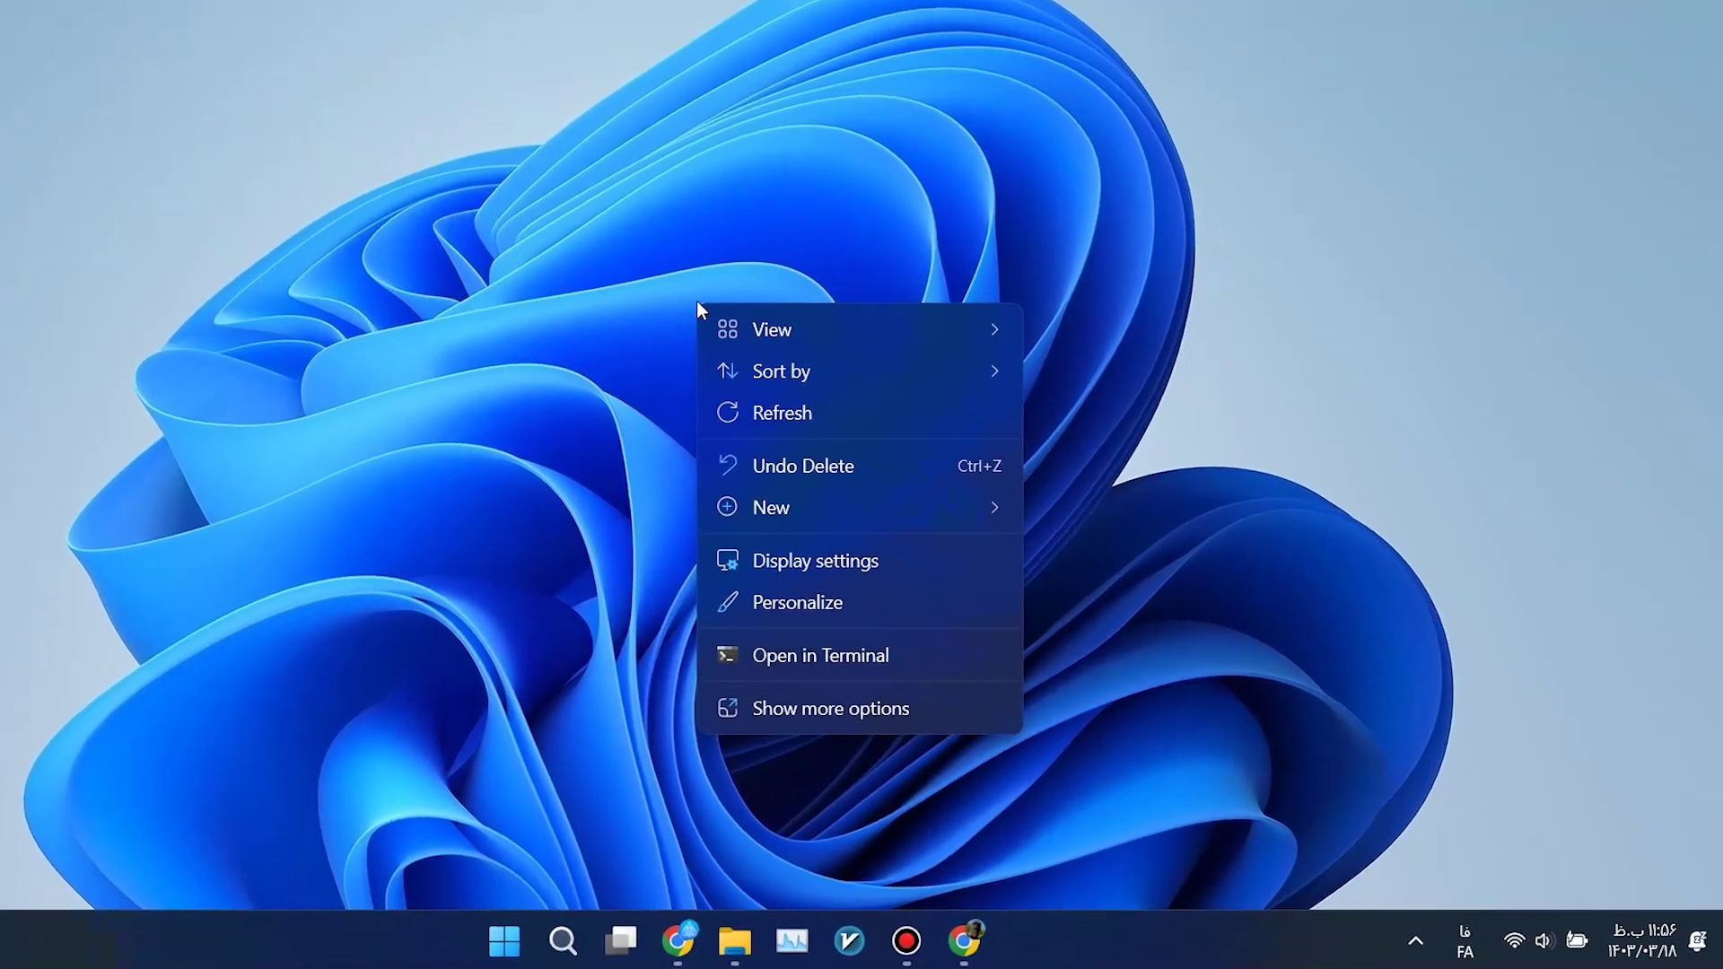
pyautogui.moveTo(714, 321)
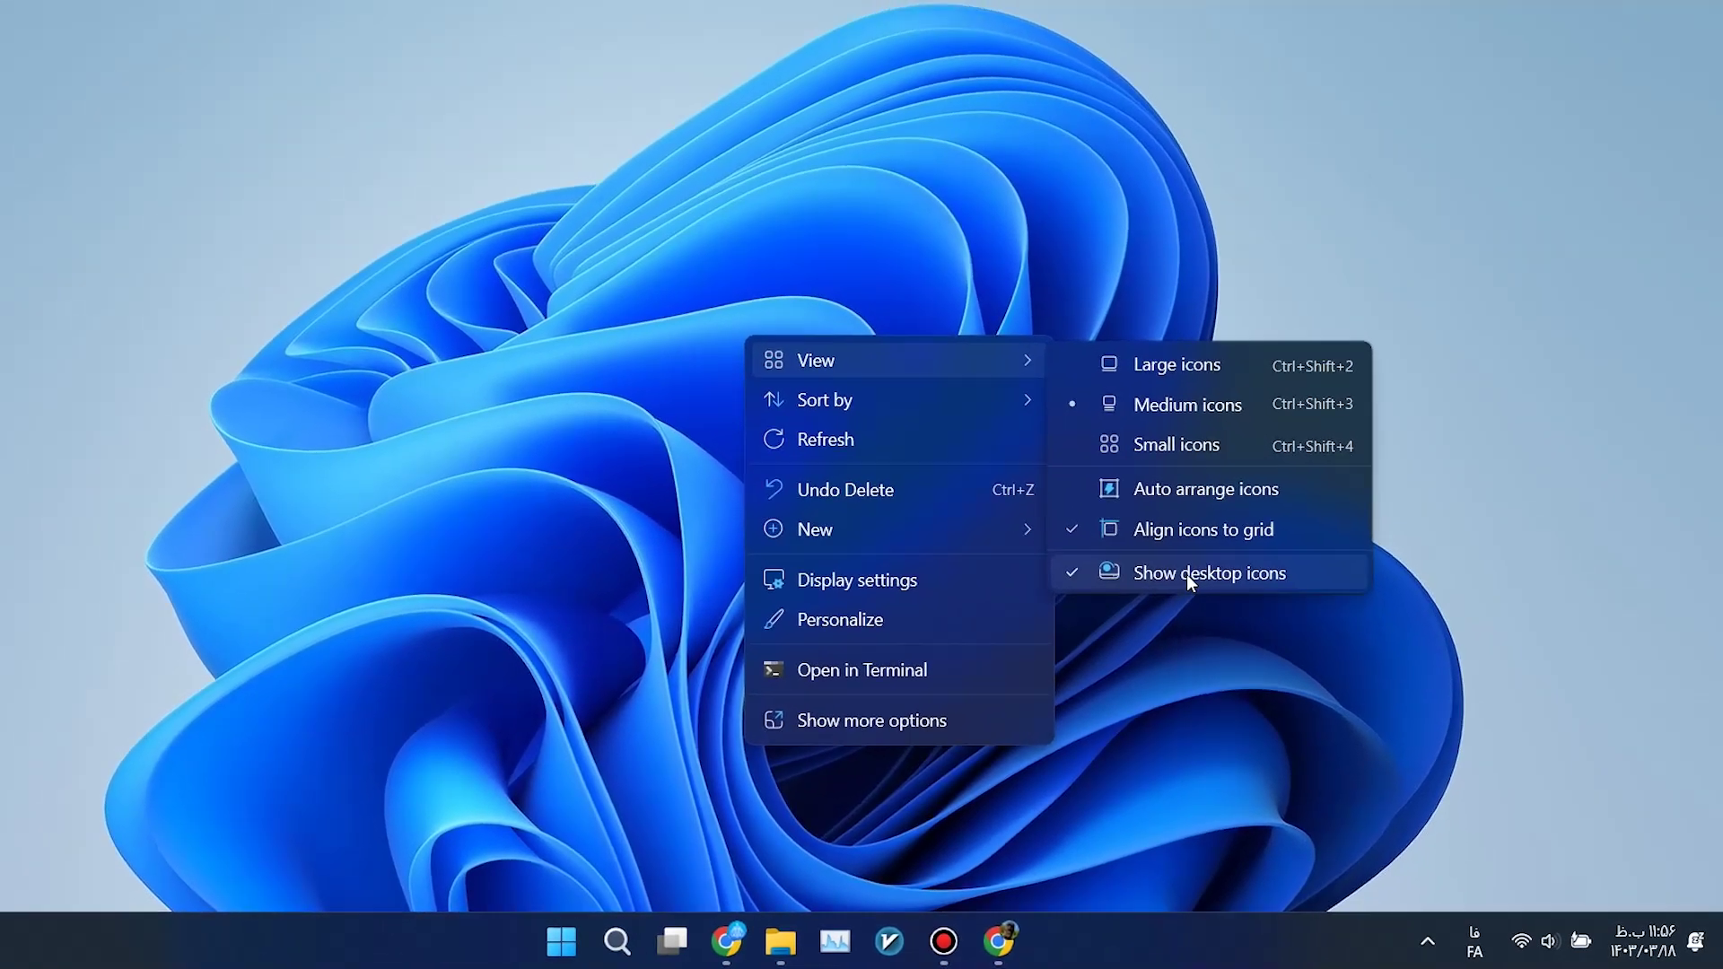
pyautogui.click(1188, 564)
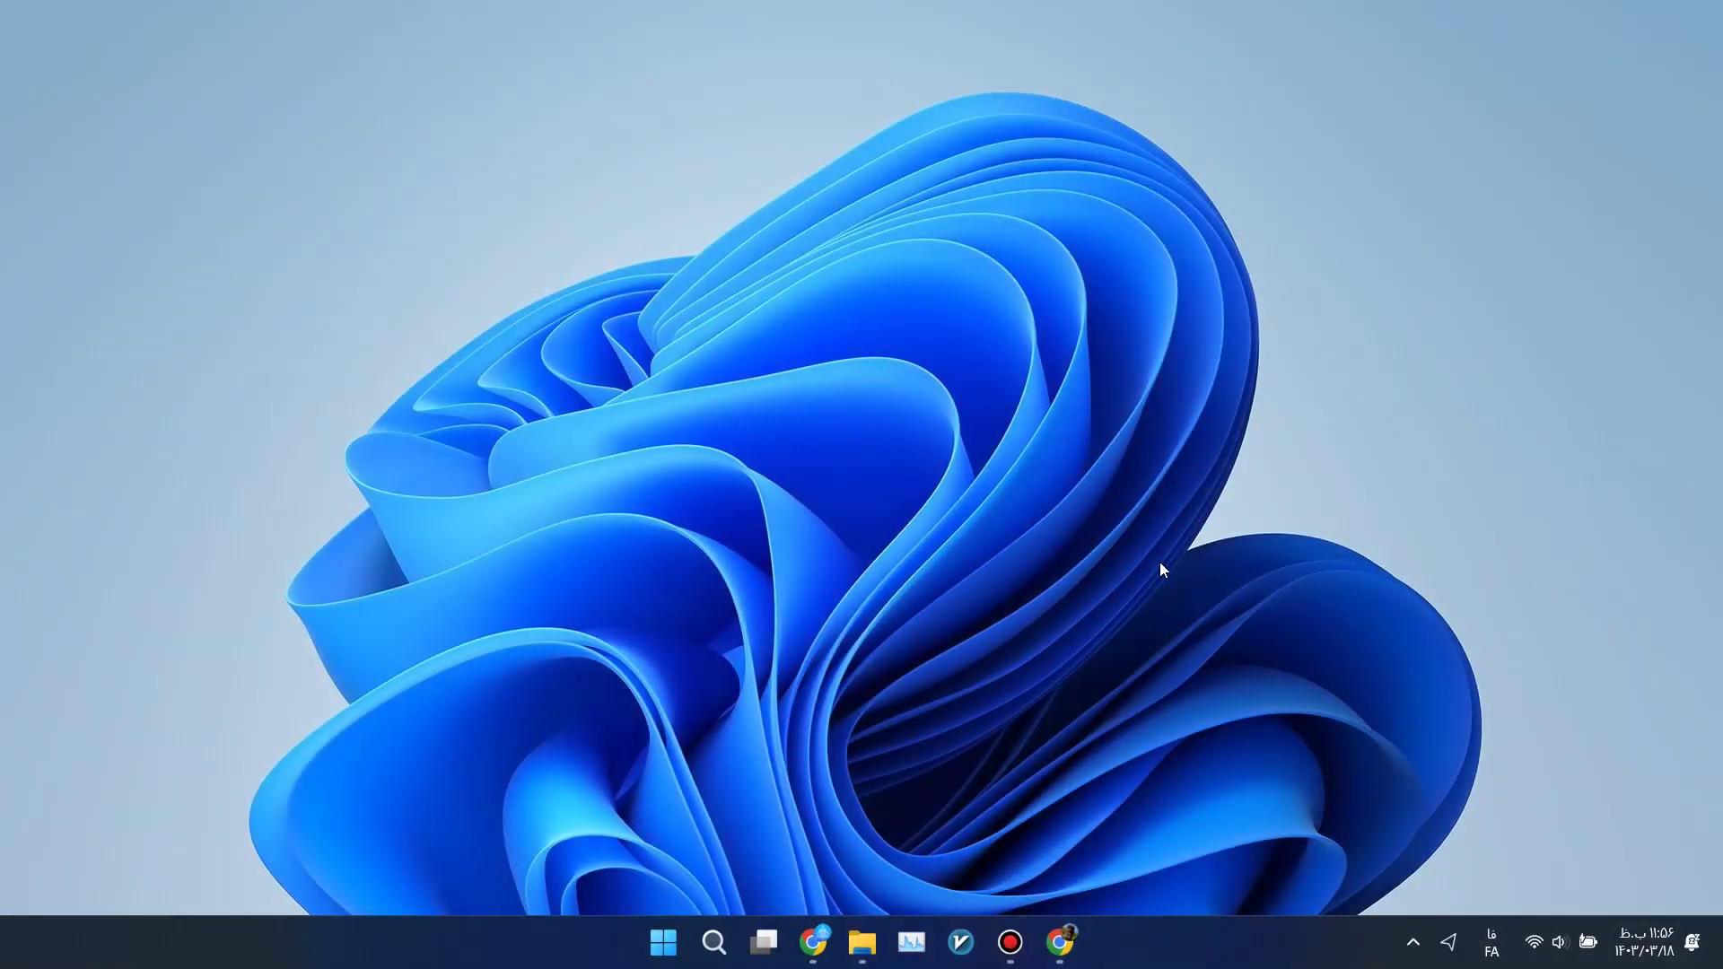
# - Switch to Chrome and look through the Wallpaper Engine article, its download links and the sample free and special-package backgrounds
pyautogui.click(1068, 934)
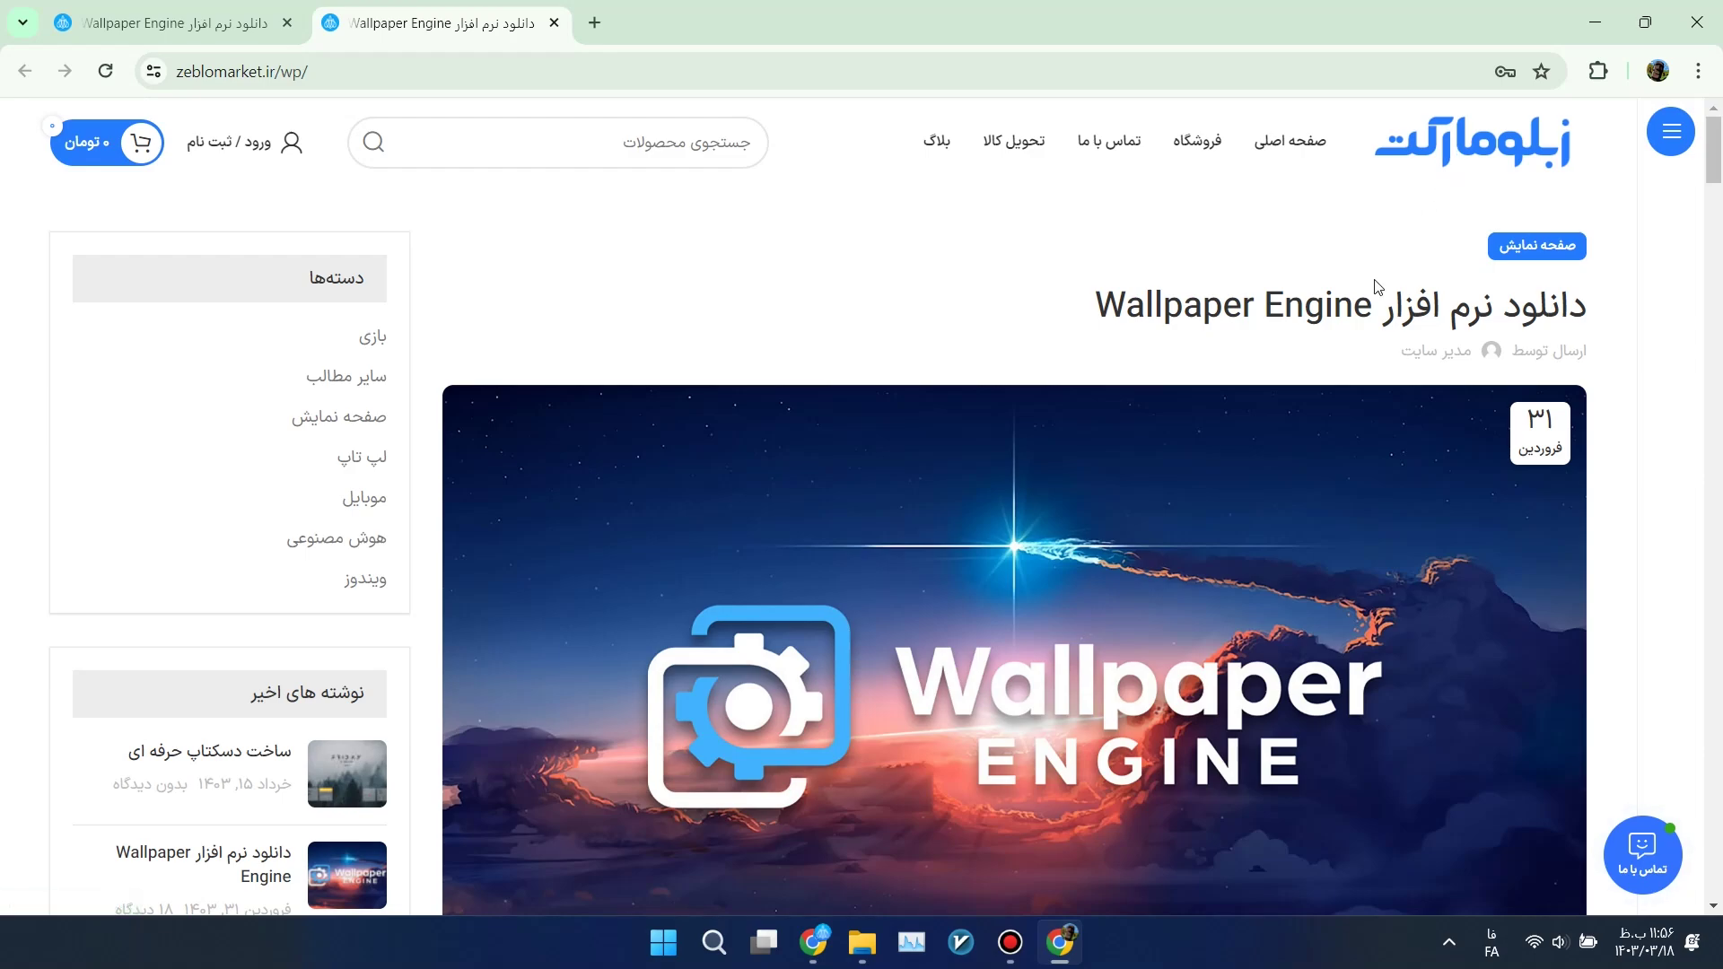
pyautogui.scroll(-1, 1222, 282)
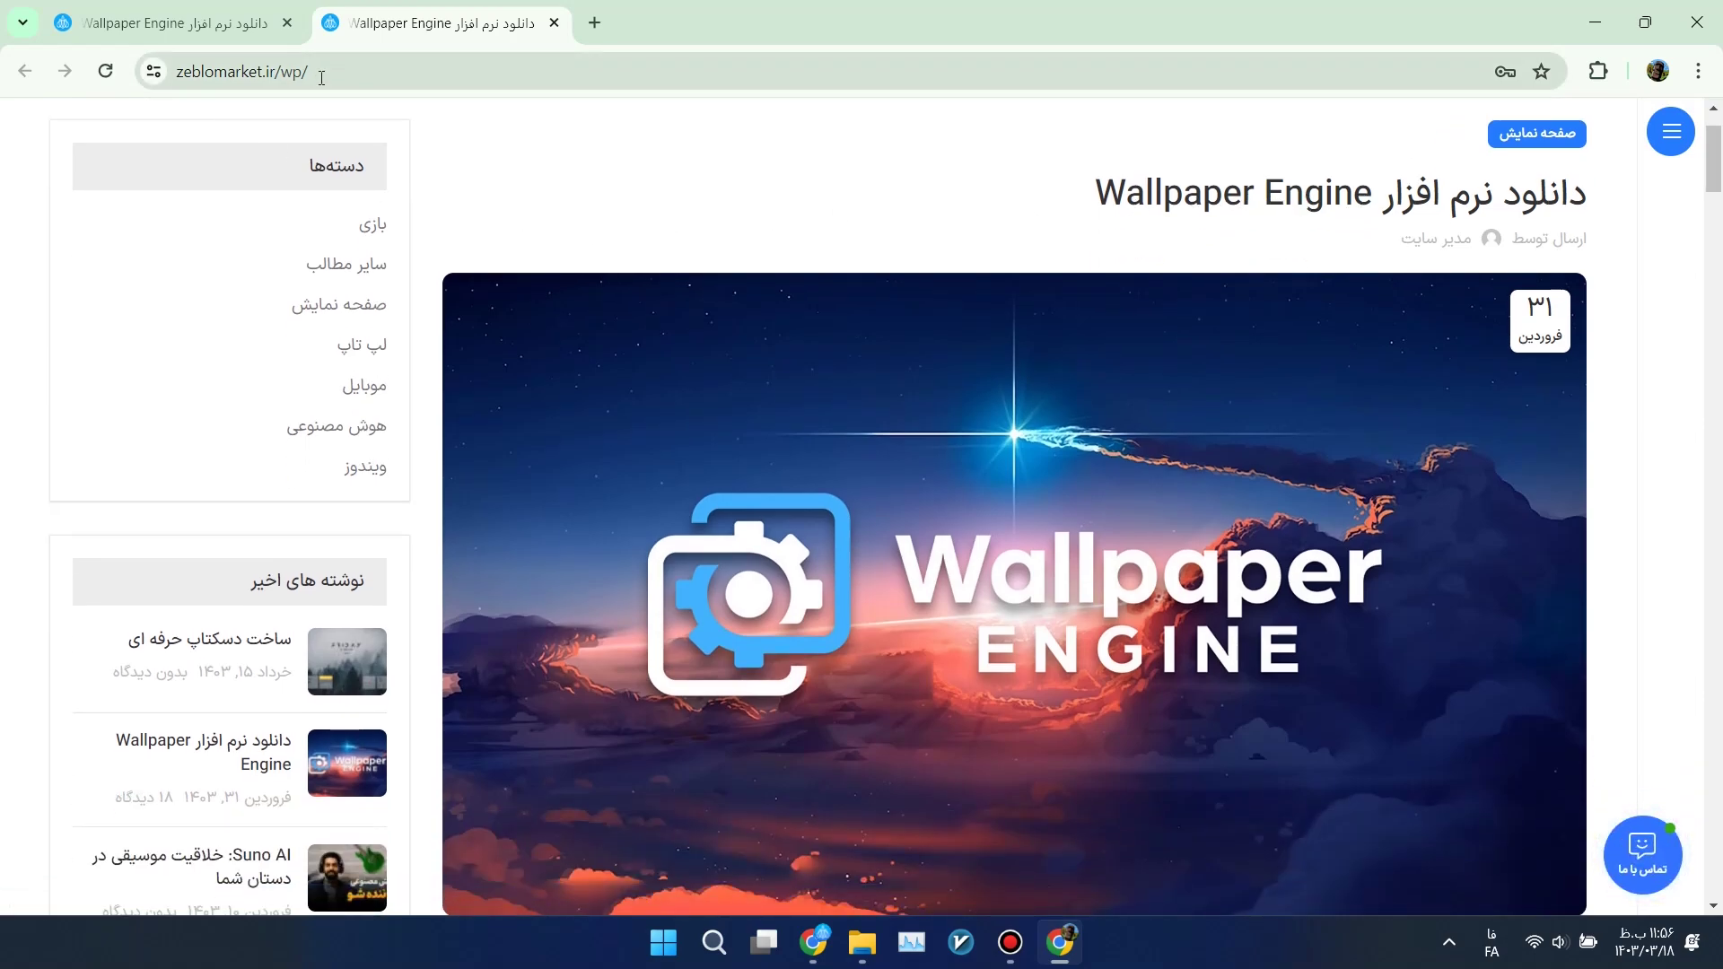
pyautogui.scroll(-5, 967, 515)
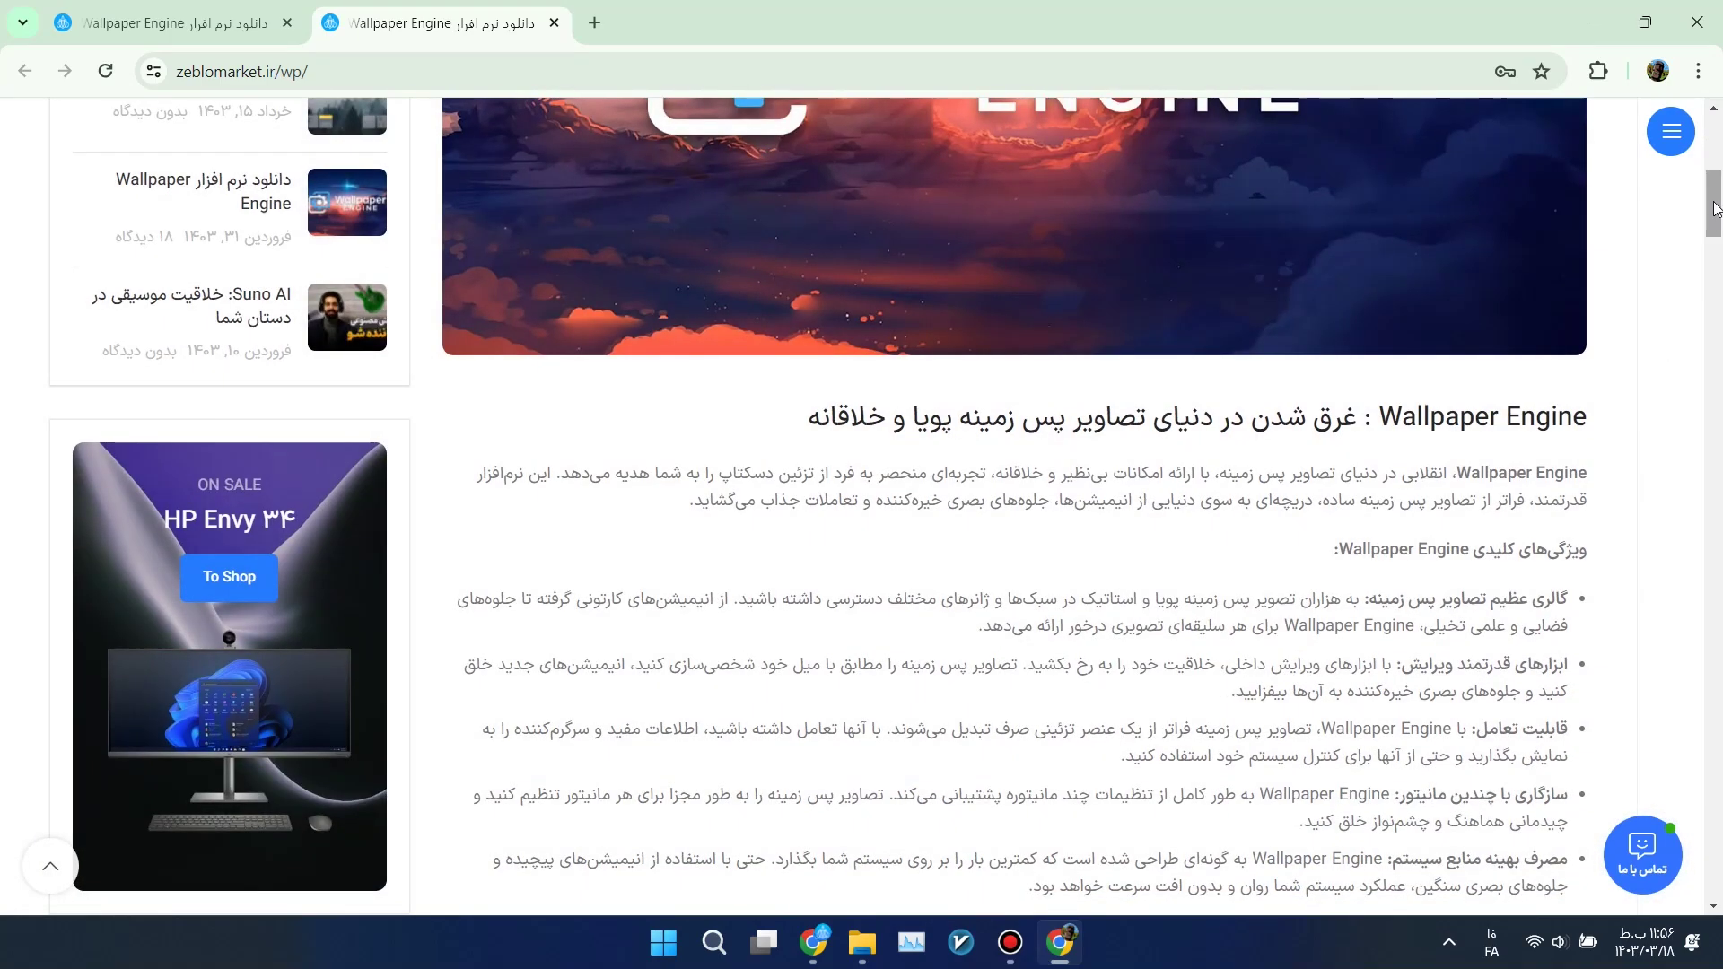
pyautogui.moveTo(1715, 218); pyautogui.dragTo(1714, 318)
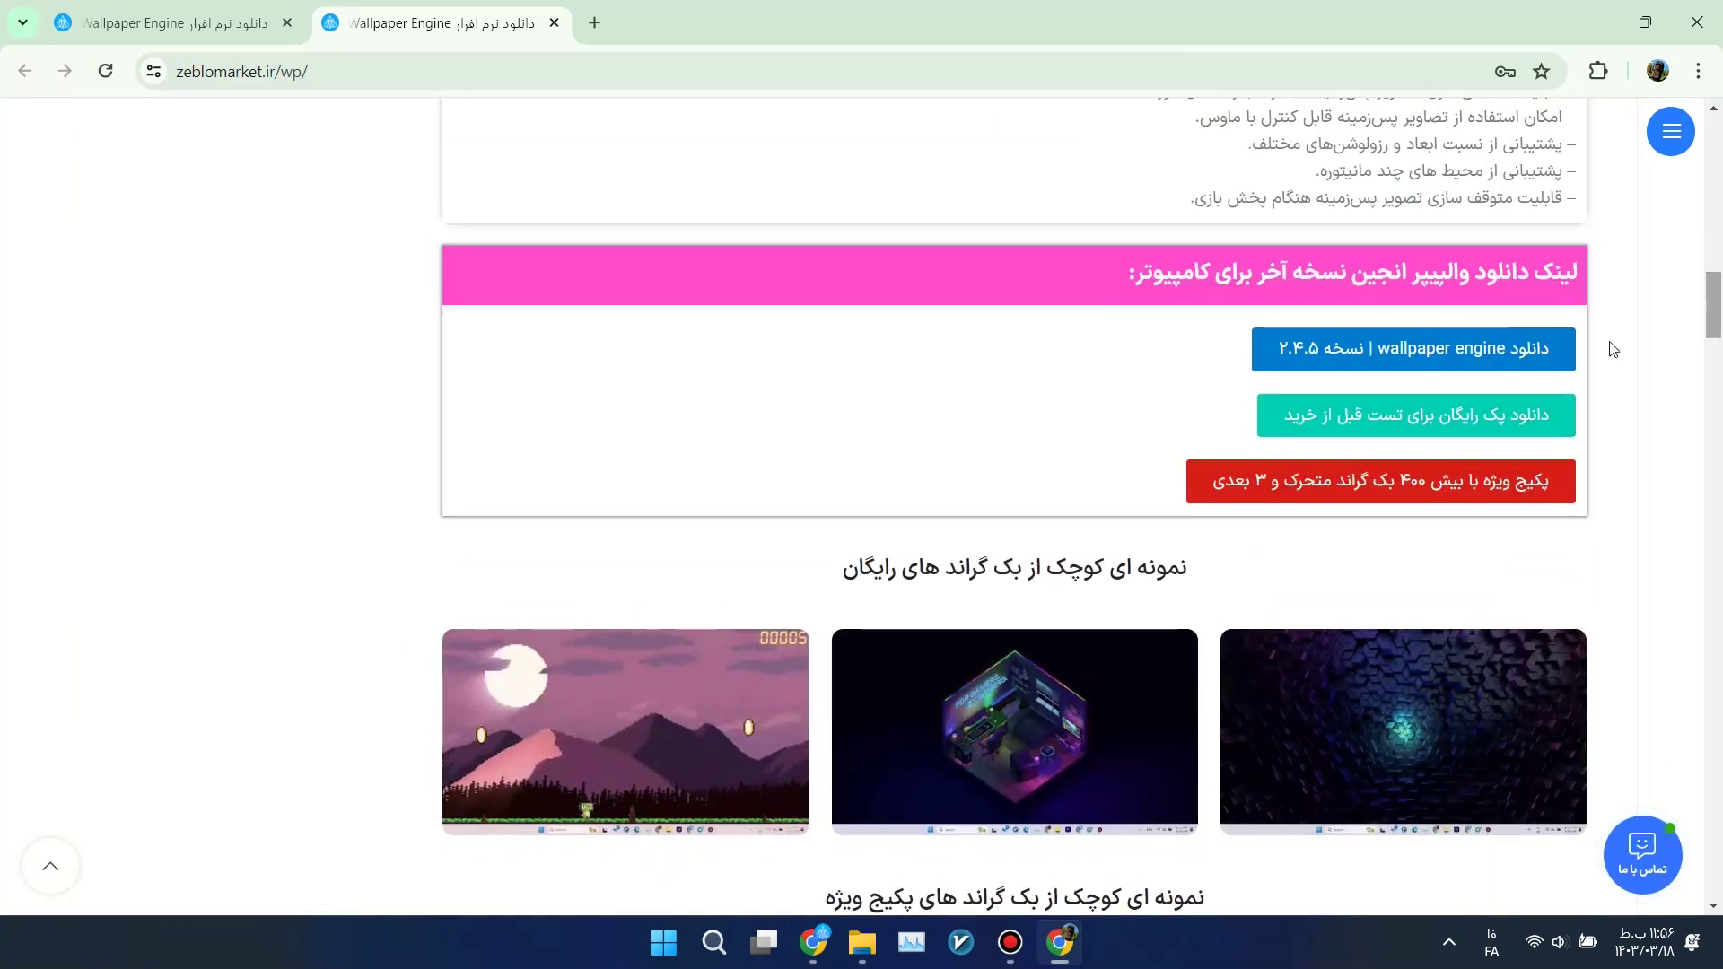
pyautogui.click(1314, 376)
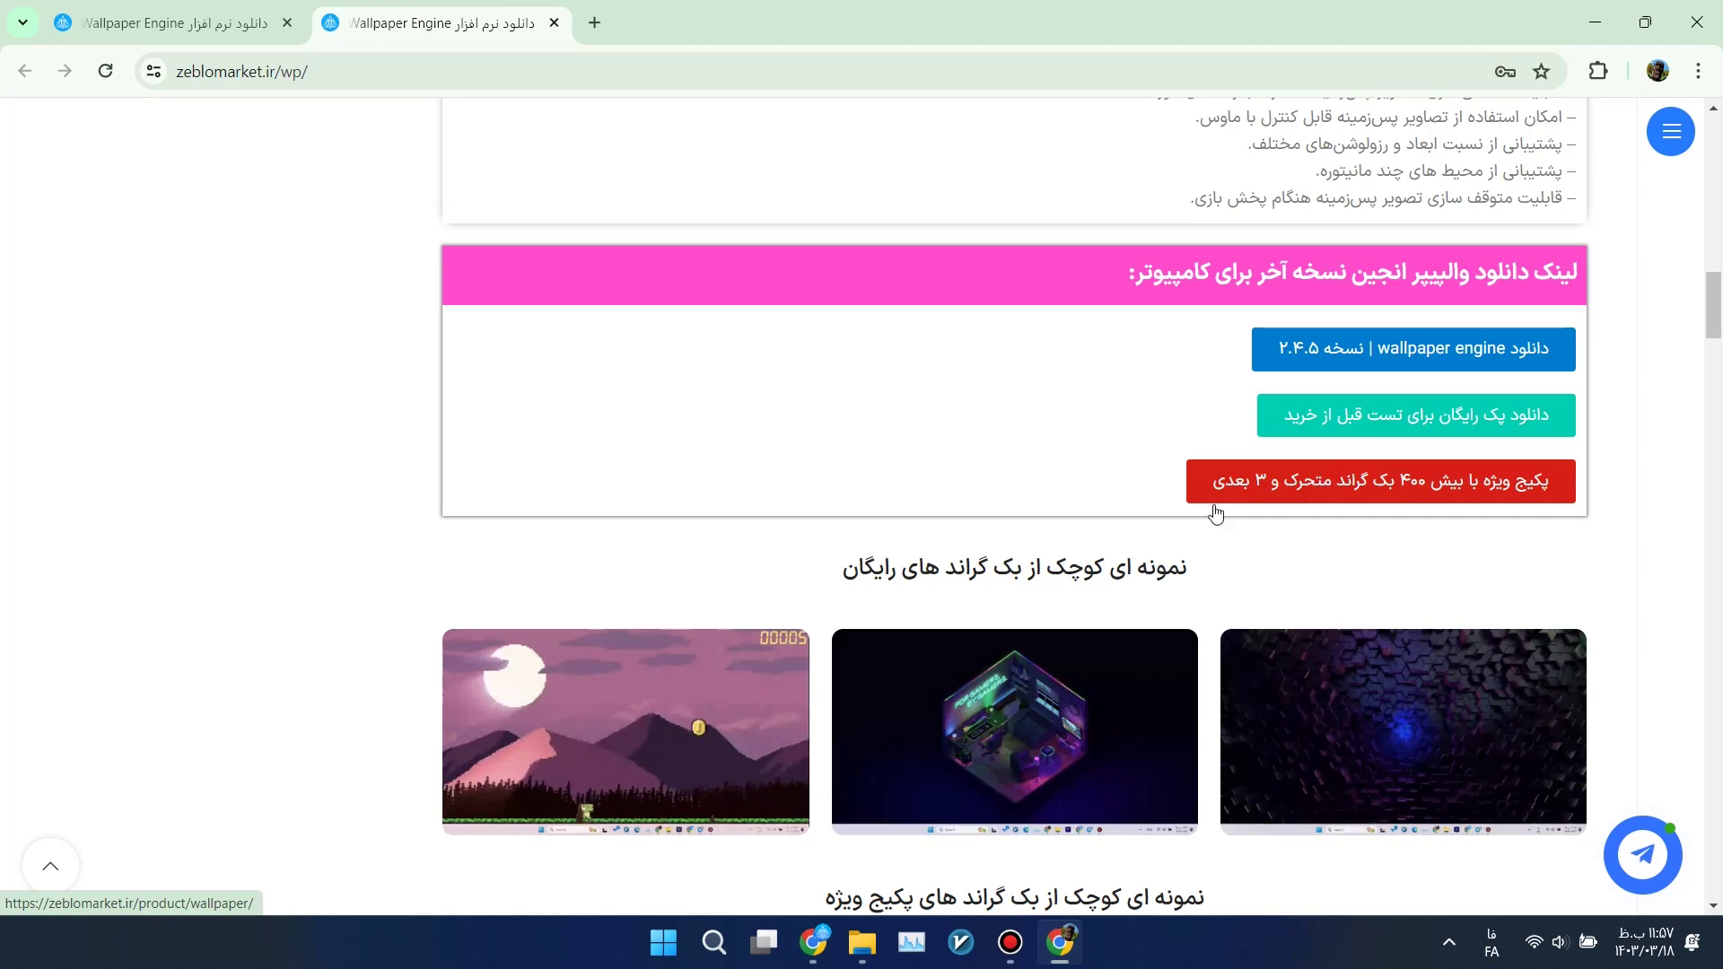
pyautogui.scroll(-5, 1216, 511)
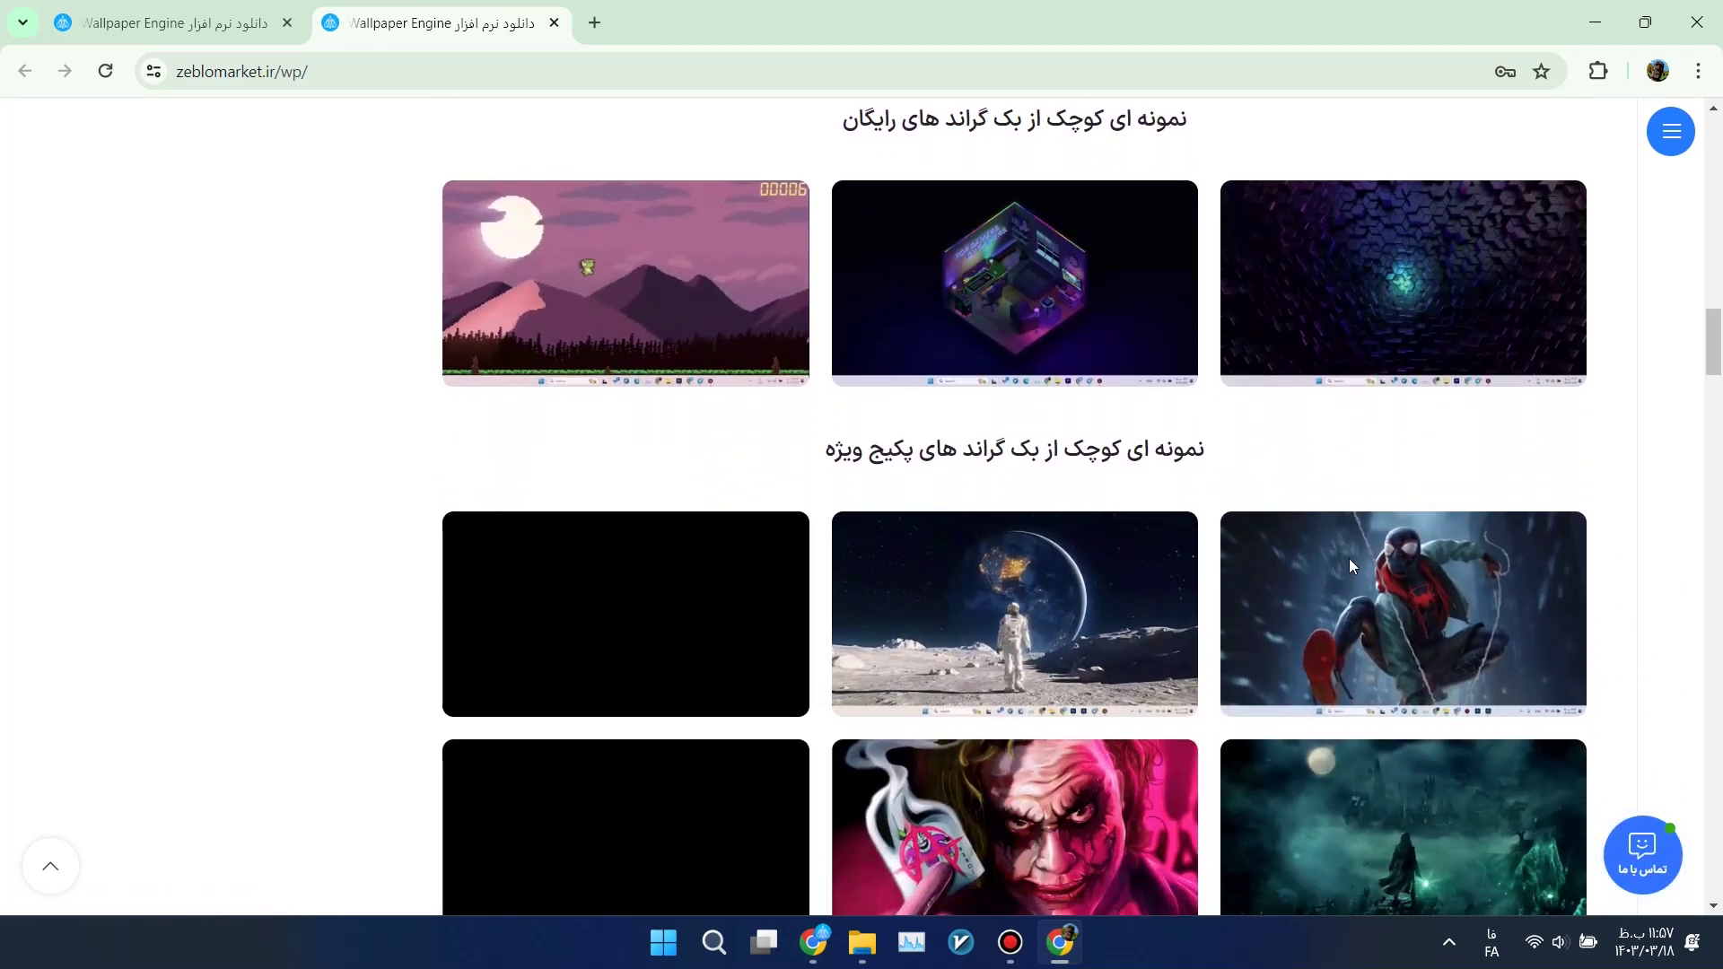
pyautogui.scroll(-1, 1015, 583)
pyautogui.scroll(-4, 1066, 621)
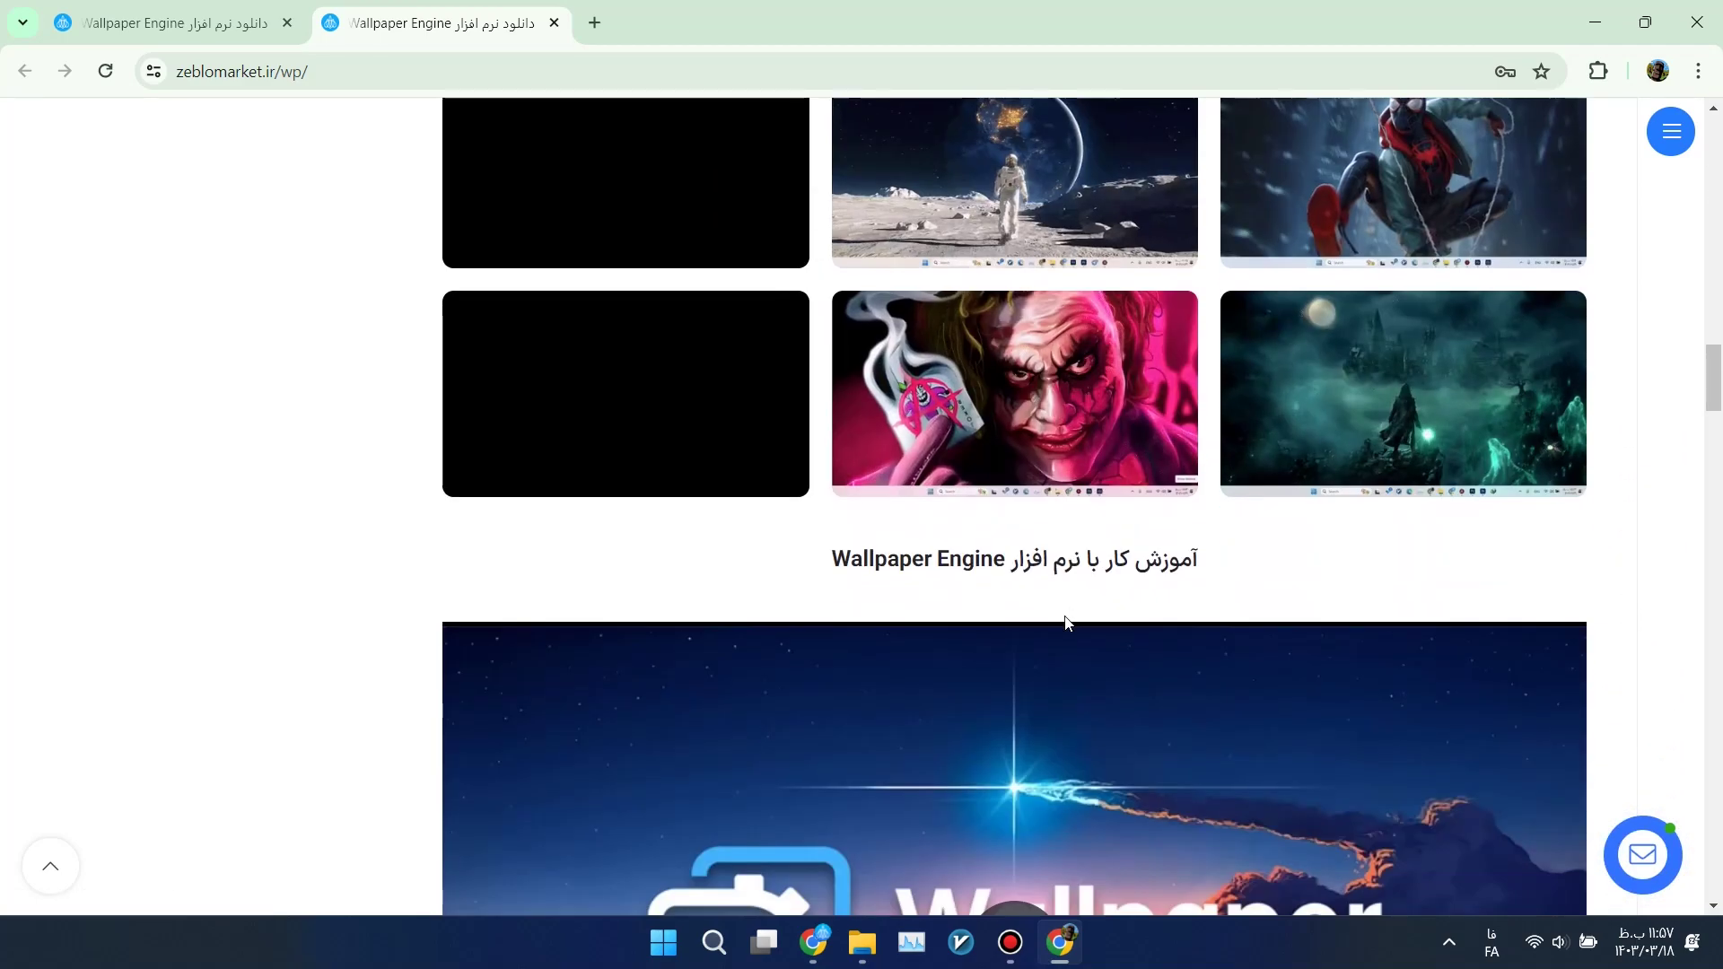
pyautogui.scroll(-5, 1067, 621)
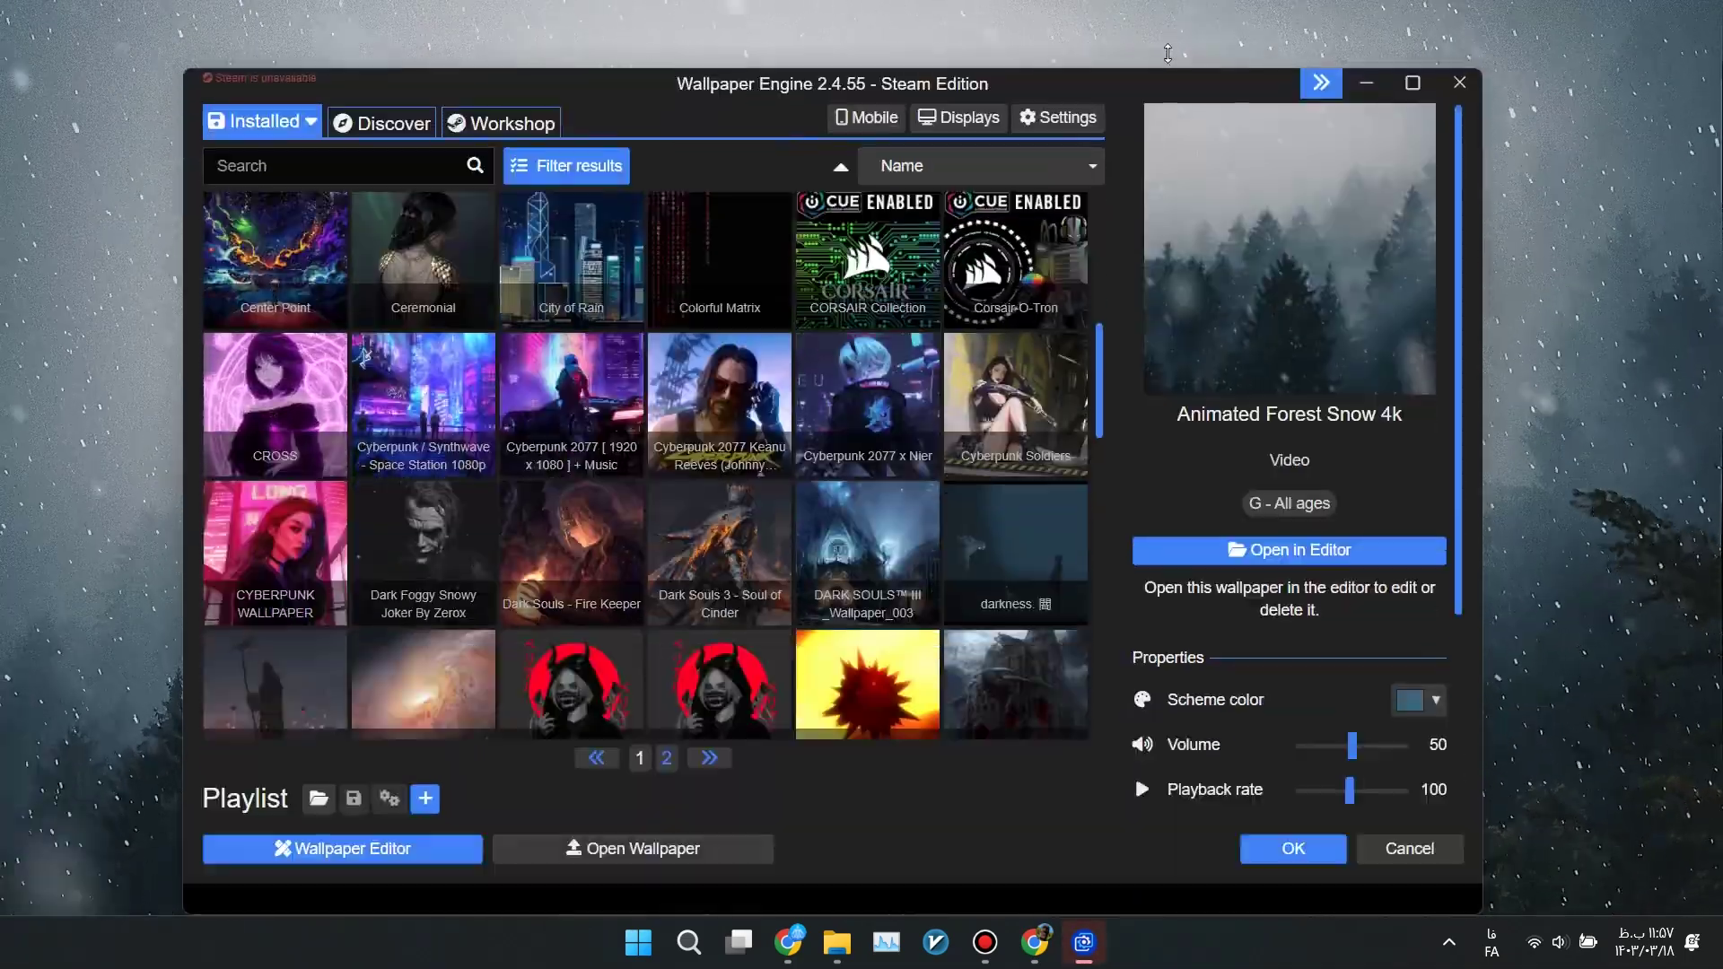
pyautogui.moveTo(1168, 54); pyautogui.dragTo(1171, 42)
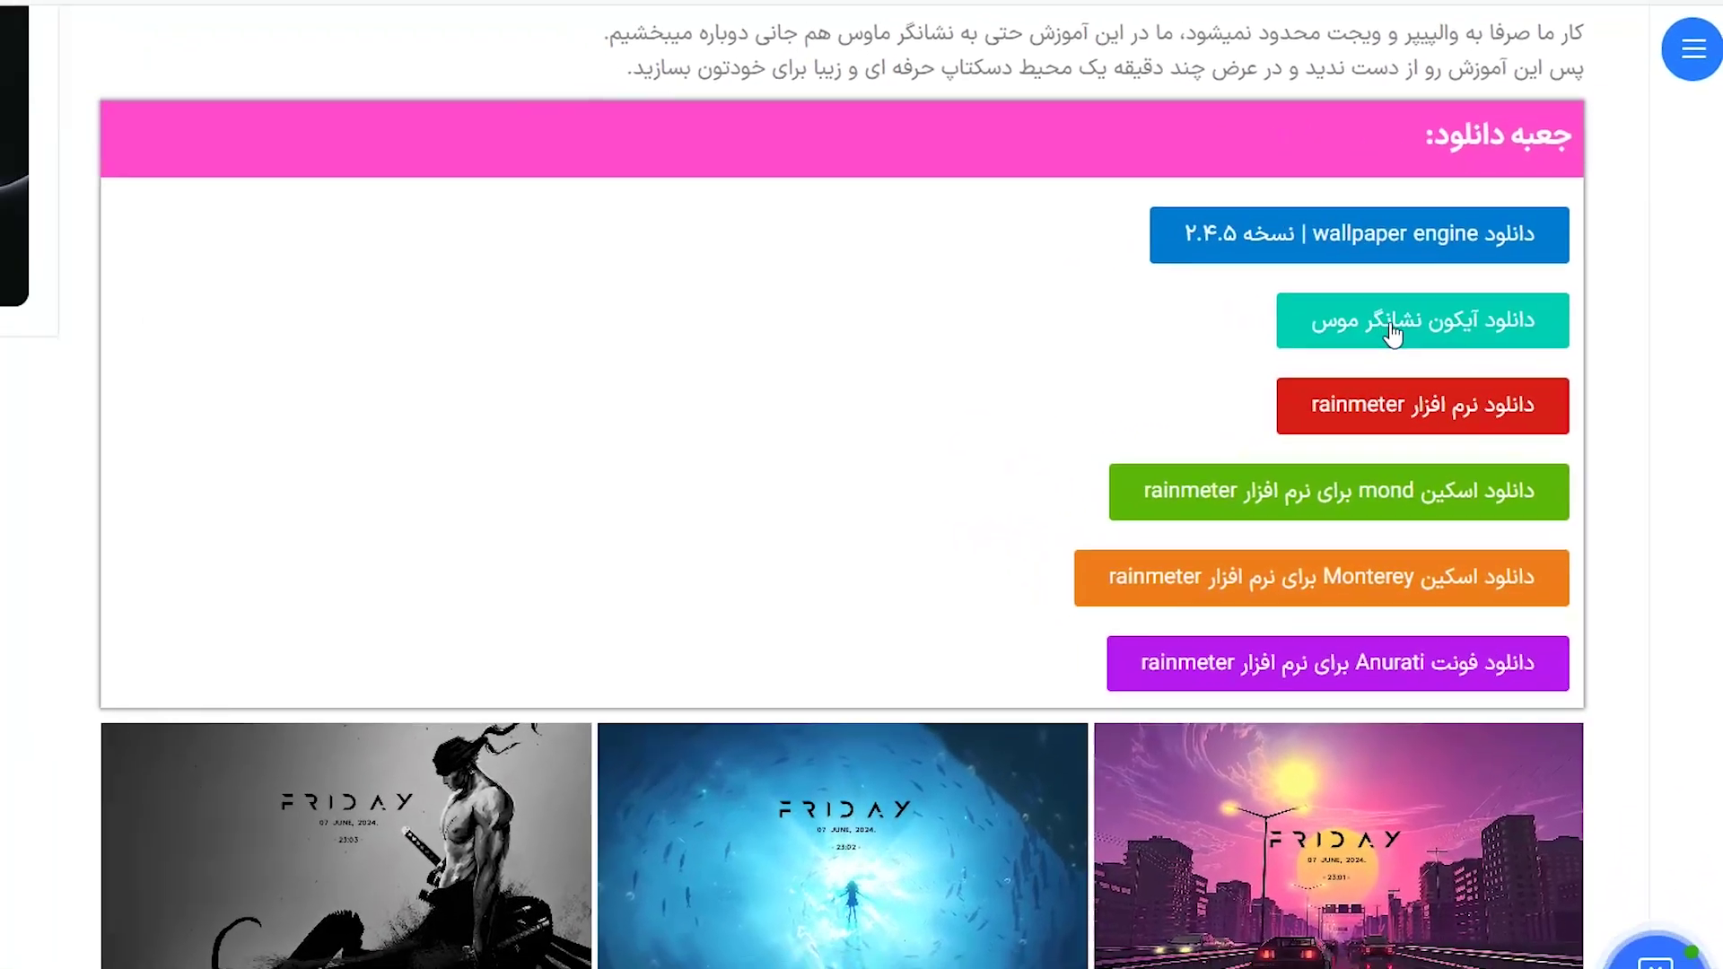
# - Open the mouse cursor icon download link in a new browser tab and view the Windows 11 Cursors Concept v2 page
pyautogui.rightClick(1434, 345)
pyautogui.click(1398, 373)
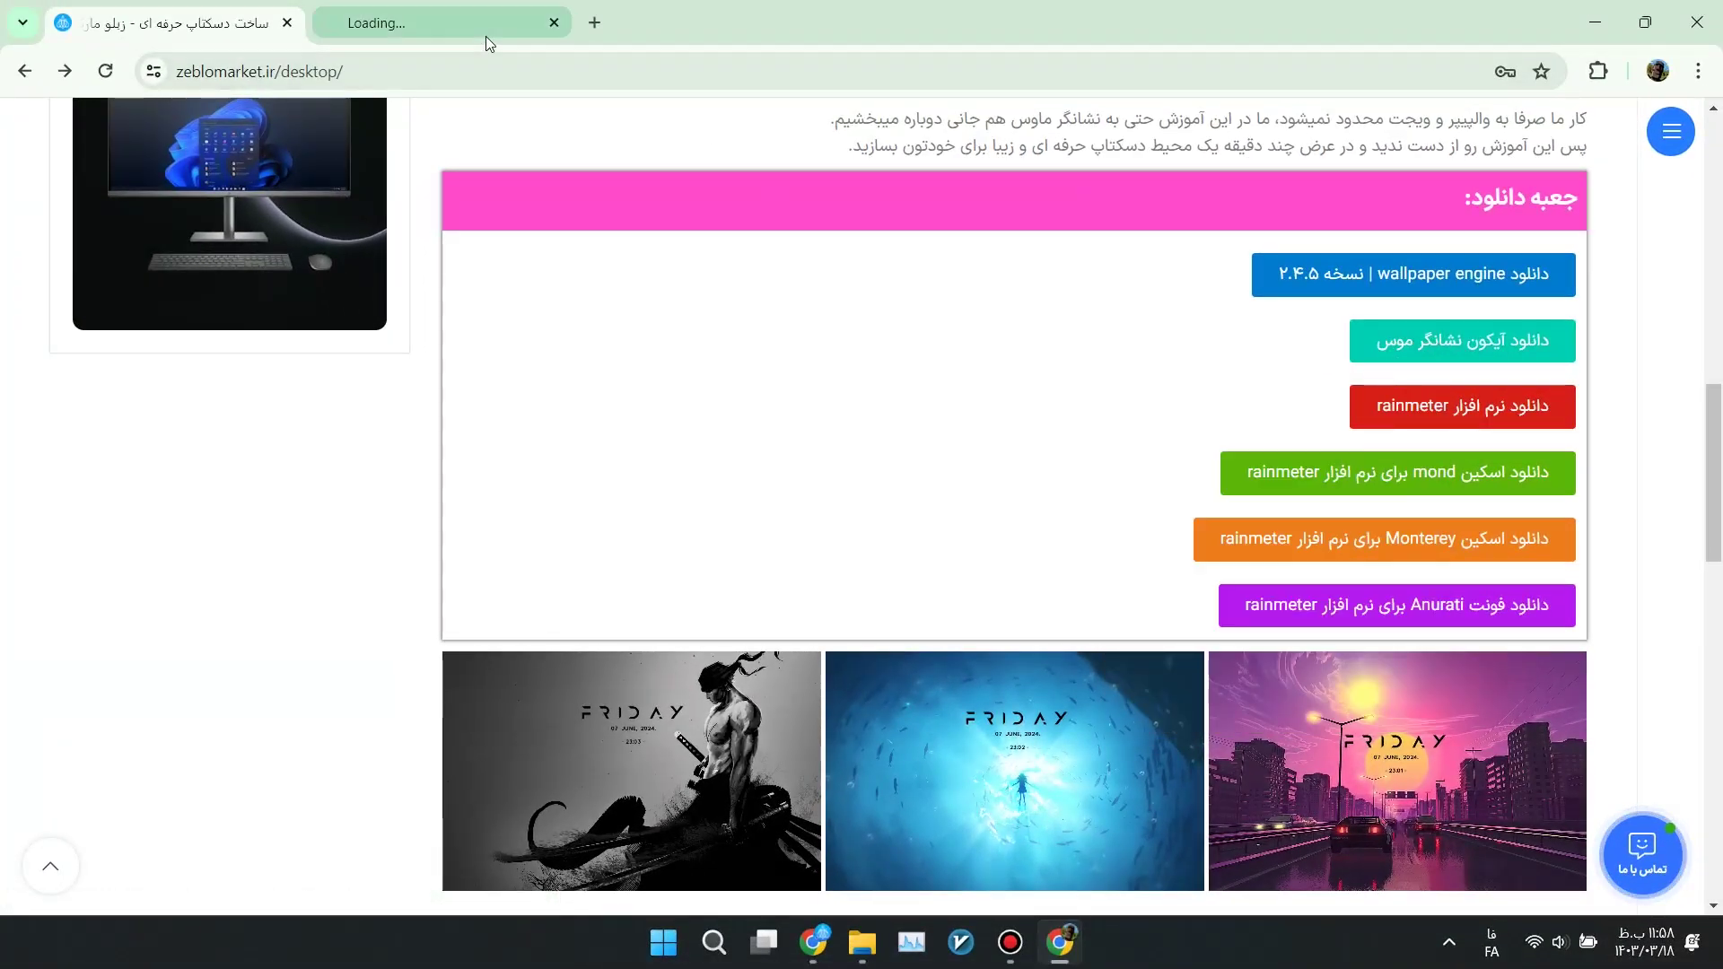
pyautogui.click(417, 20)
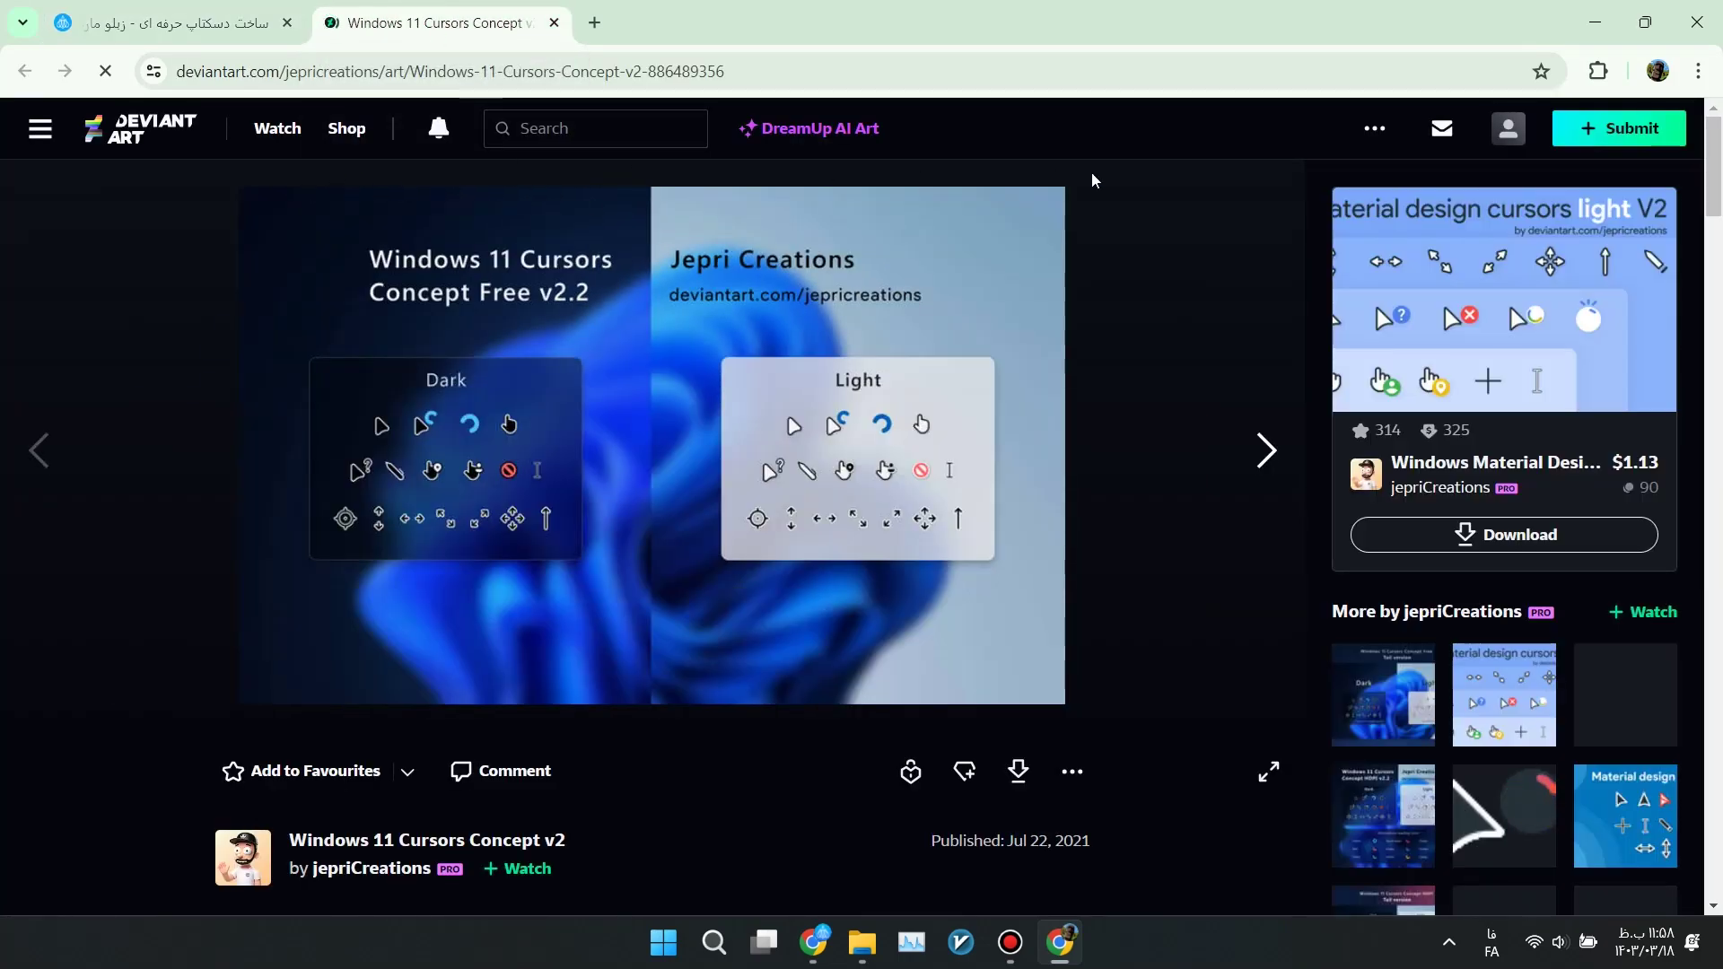
pyautogui.moveTo(1529, 148)
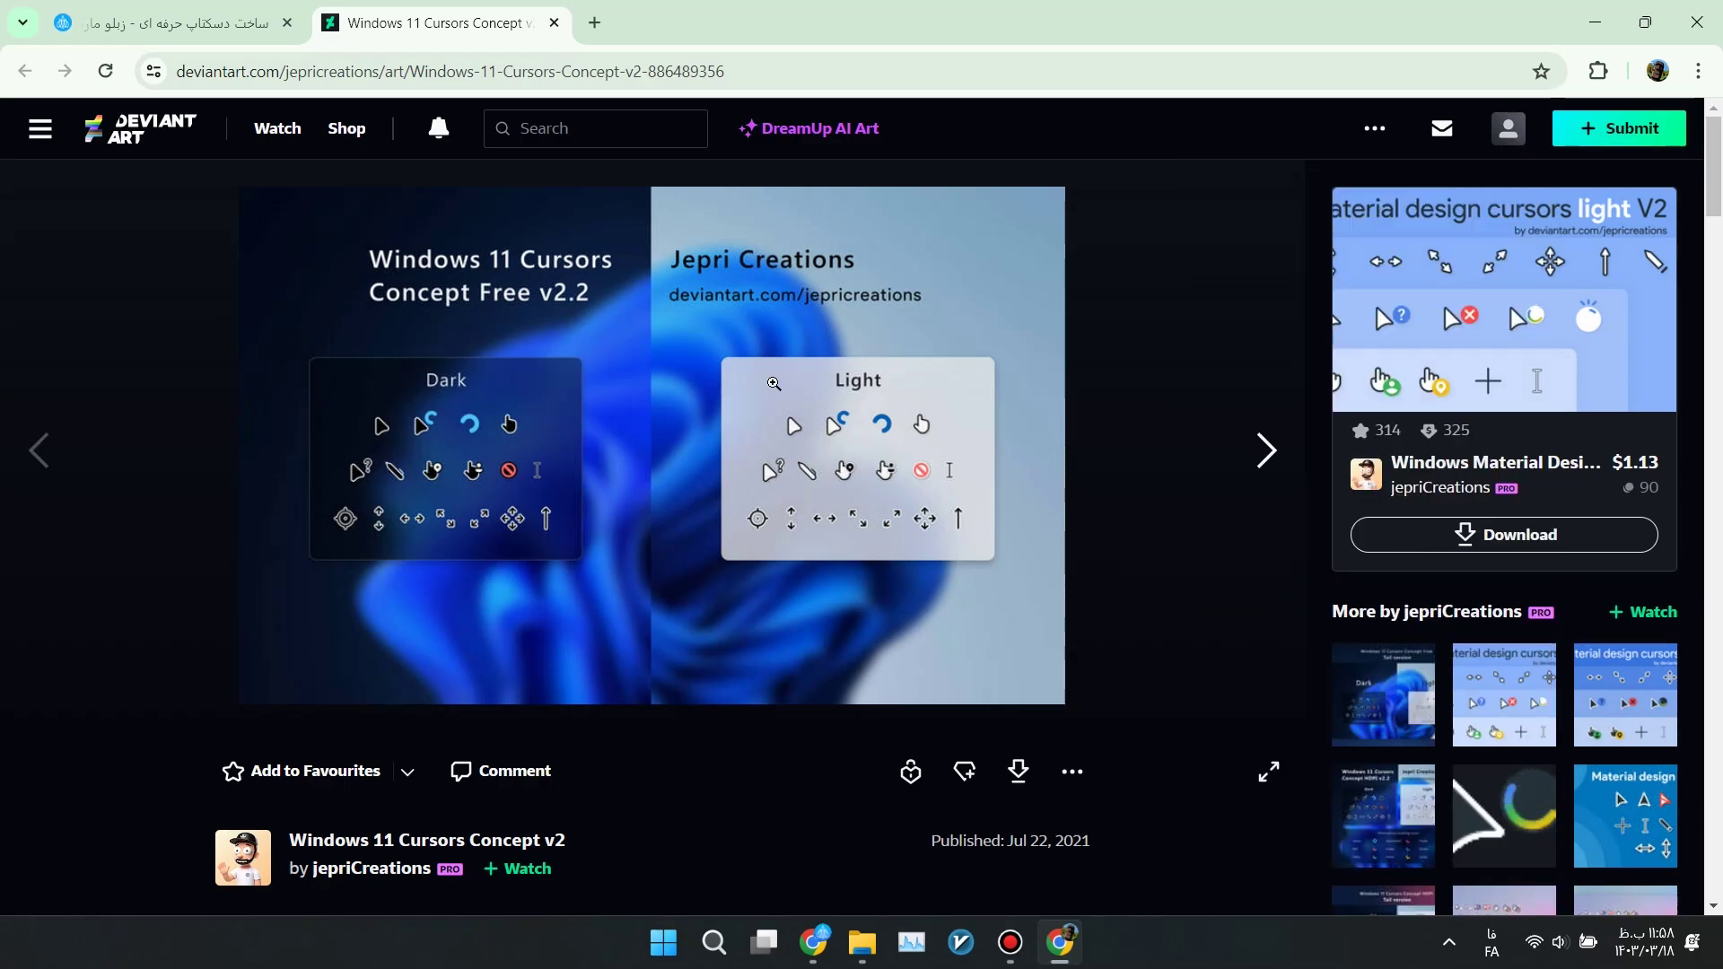
pyautogui.scroll(-2, 508, 299)
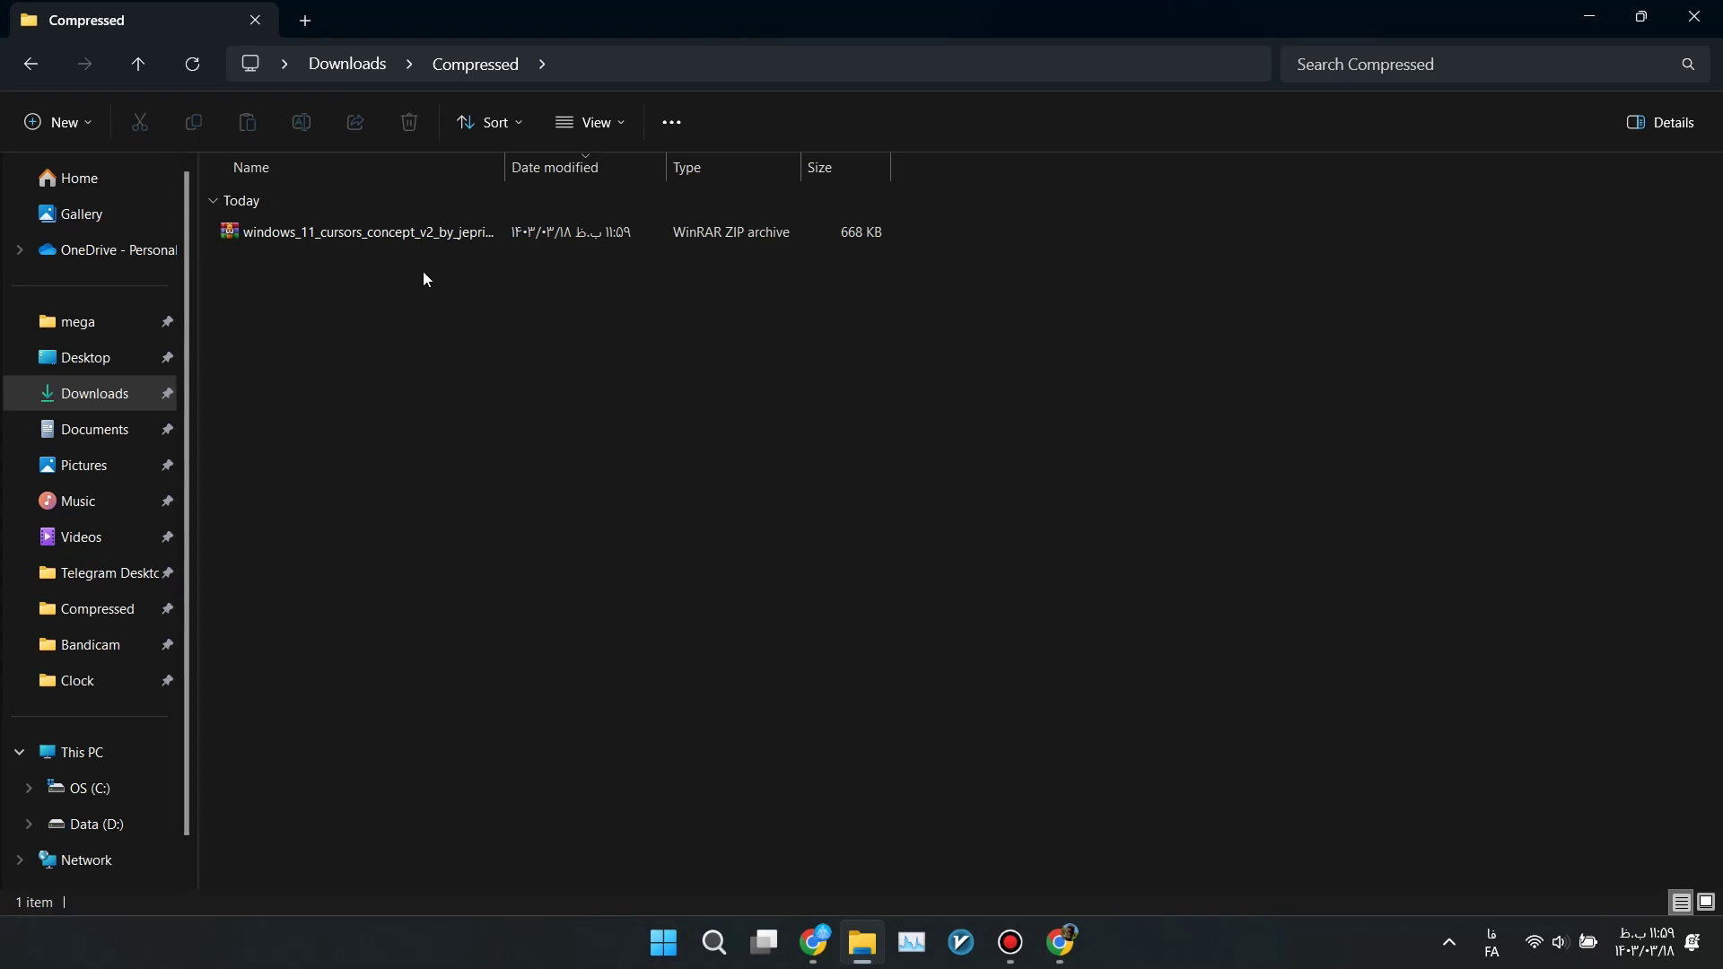
# - Extract the downloaded windows_11_cursors_concept_v2 archive directly into the Compressed folder with WinRAR
pyautogui.rightClick(310, 239)
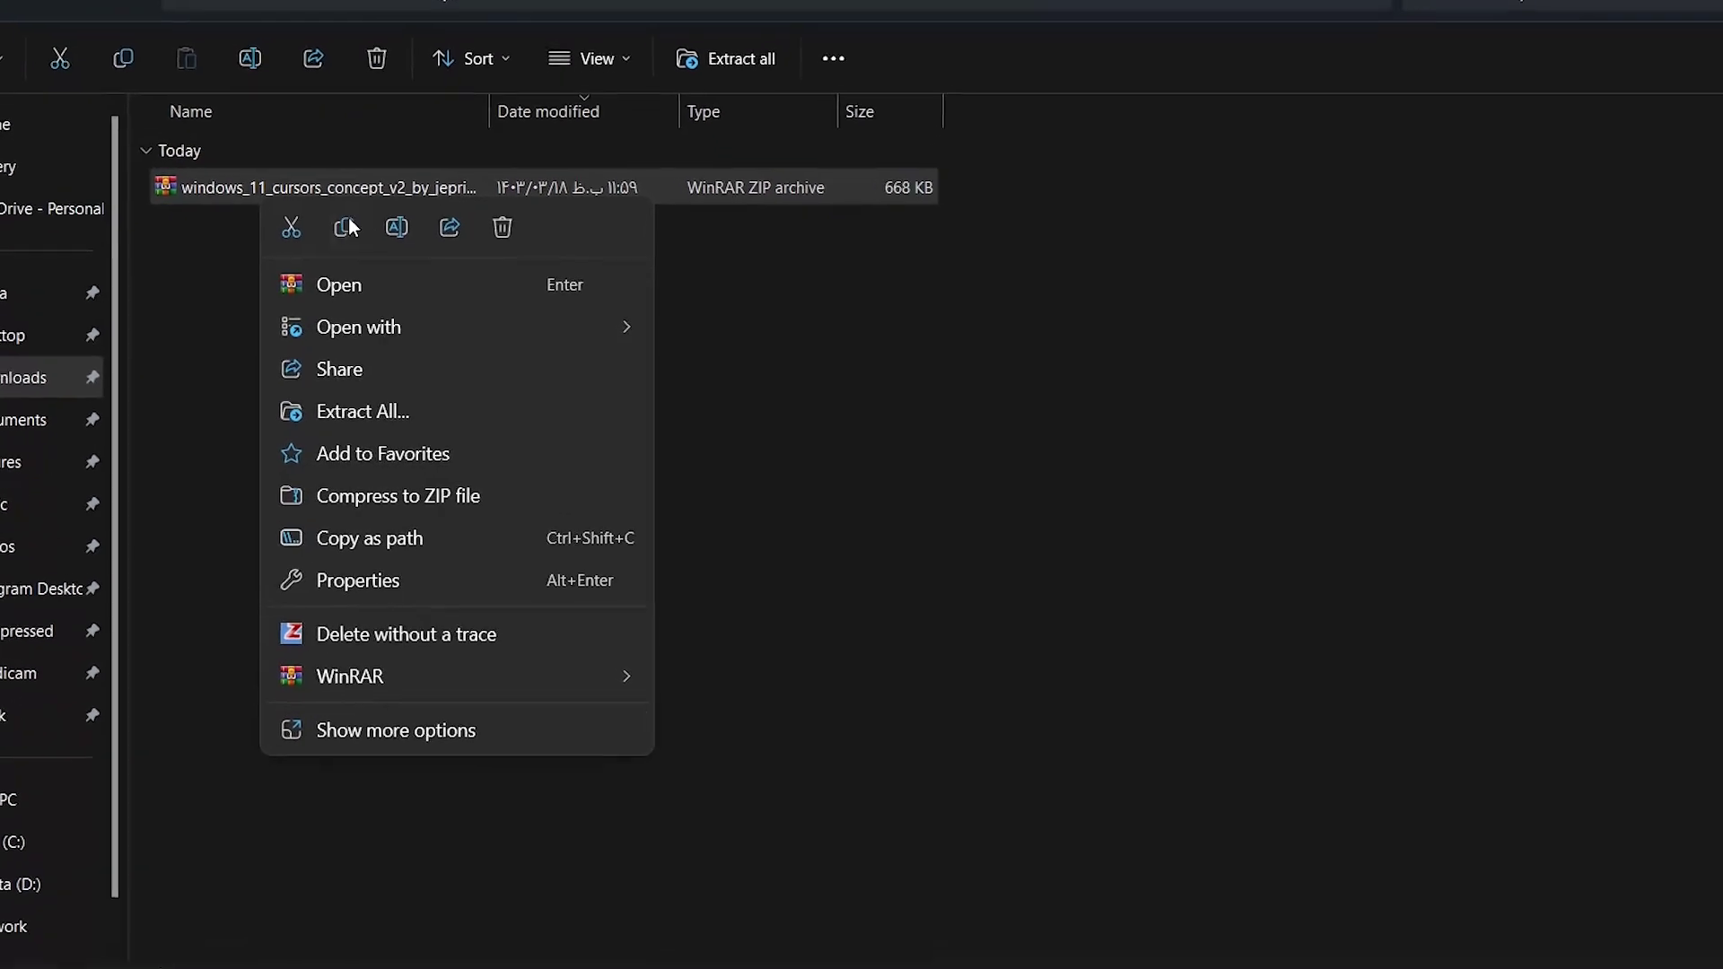
pyautogui.moveTo(360, 681)
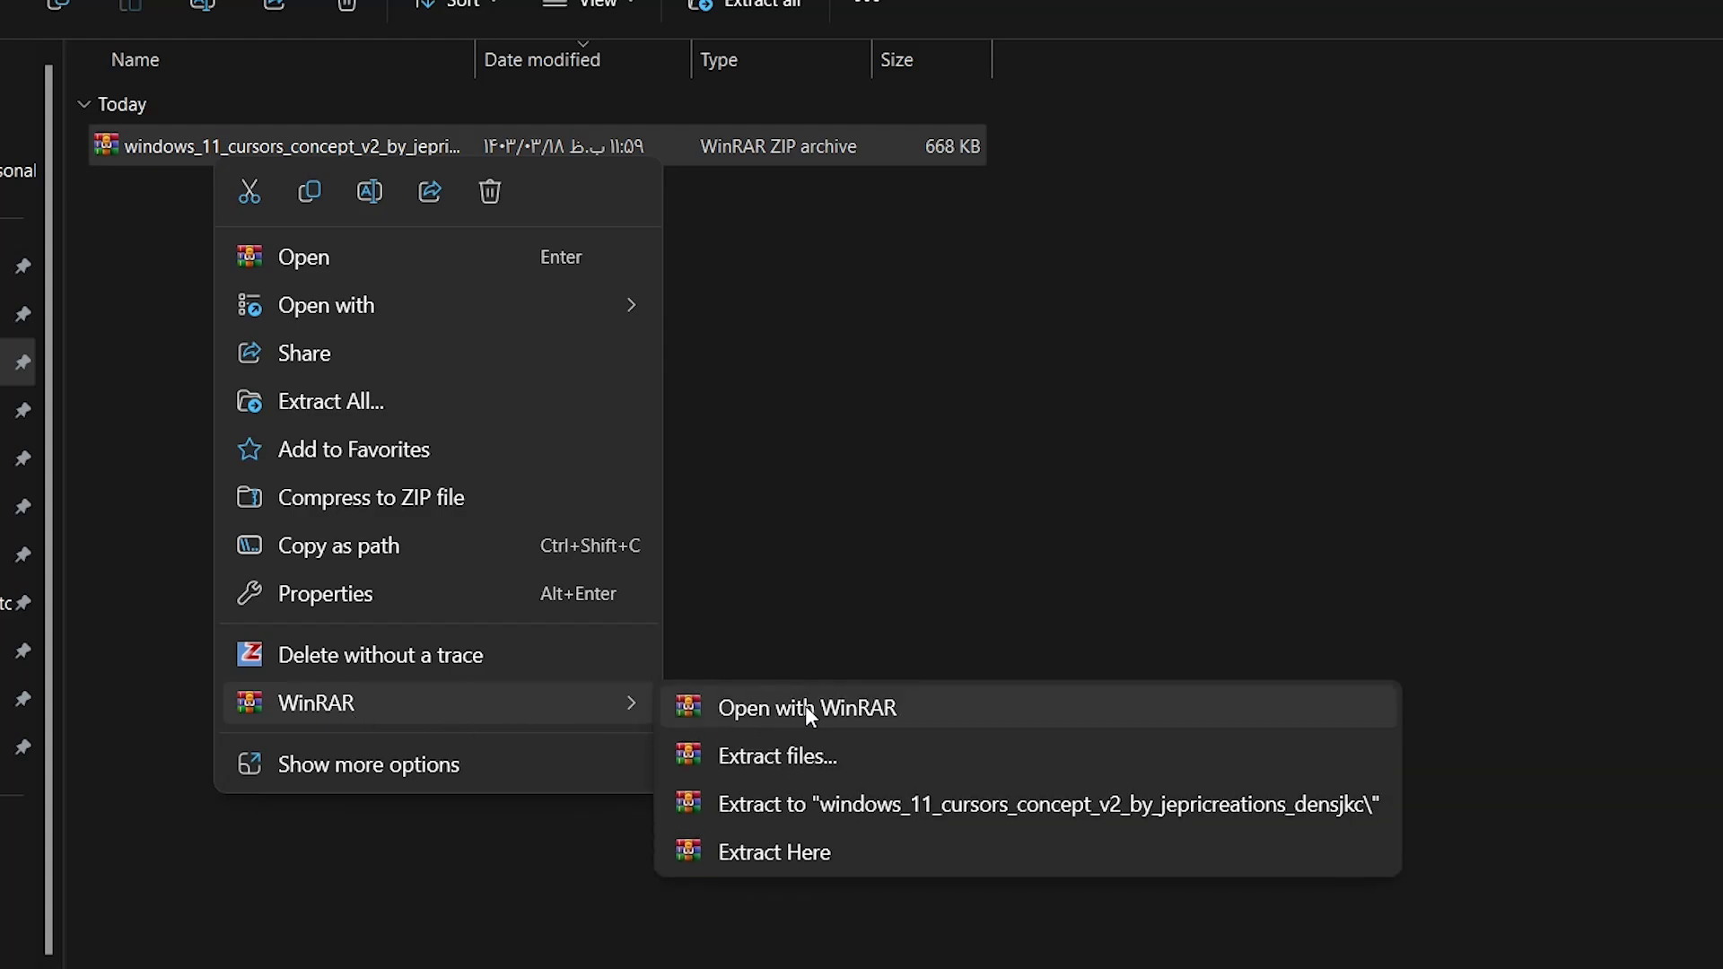
pyautogui.click(814, 849)
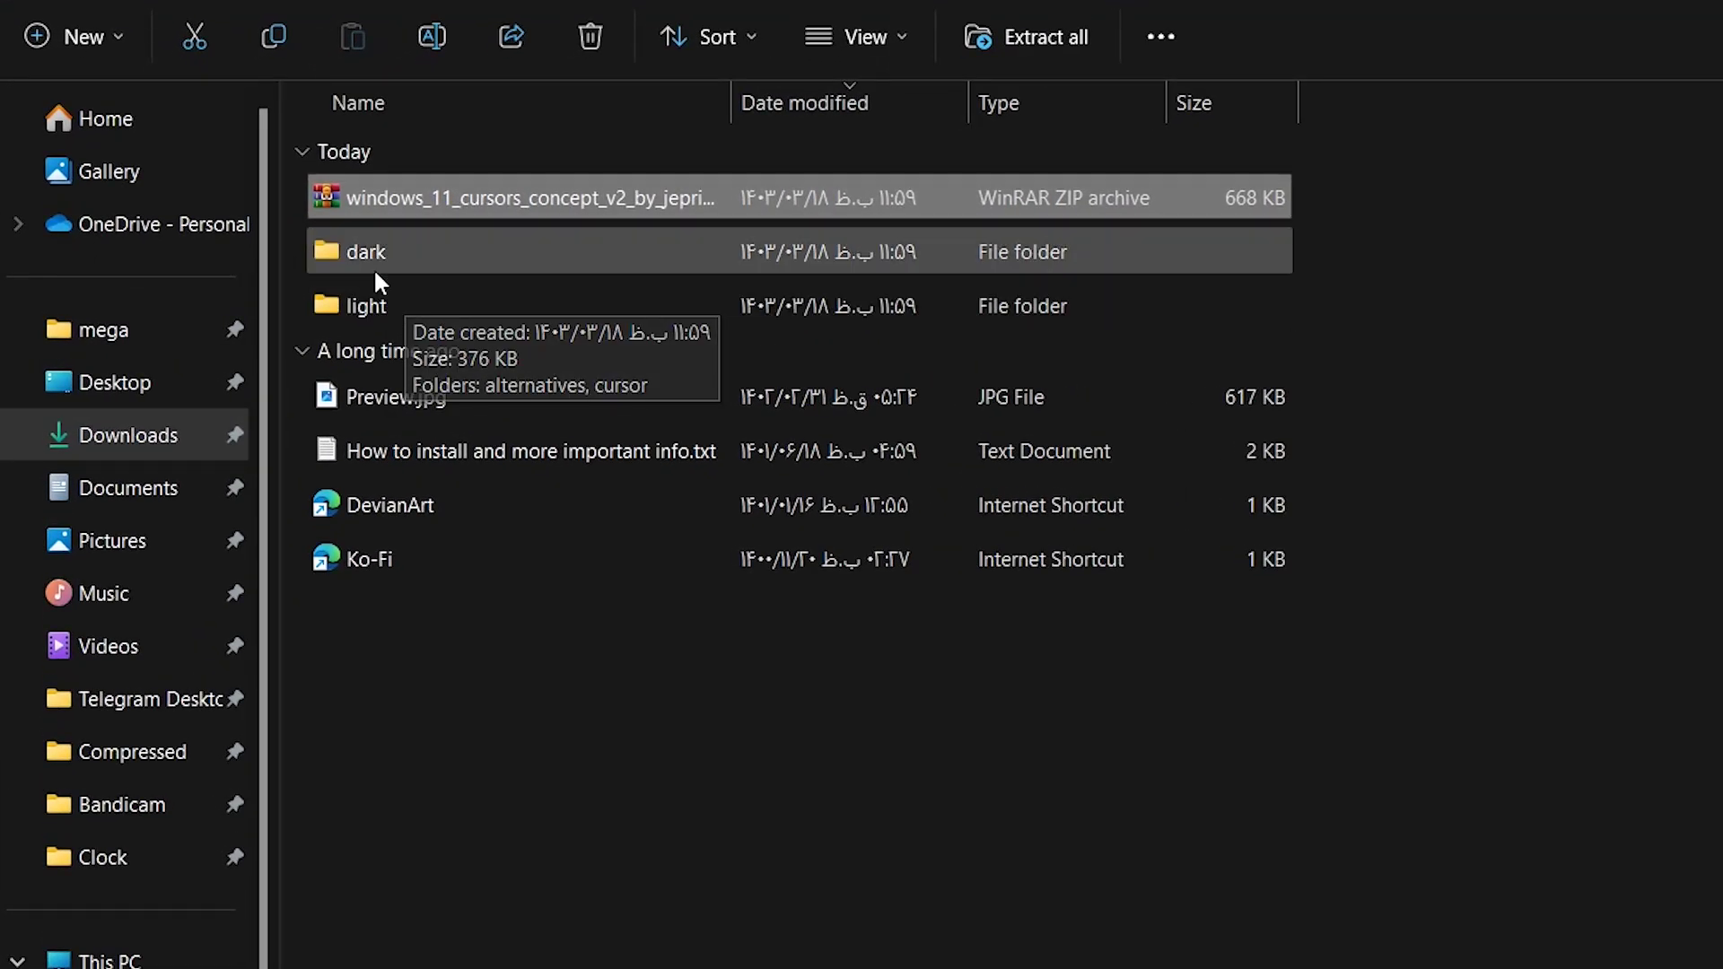
# - Open the cursor folder inside the extracted light folder and install the cursor scheme from Install.inf
pyautogui.doubleClick(362, 307)
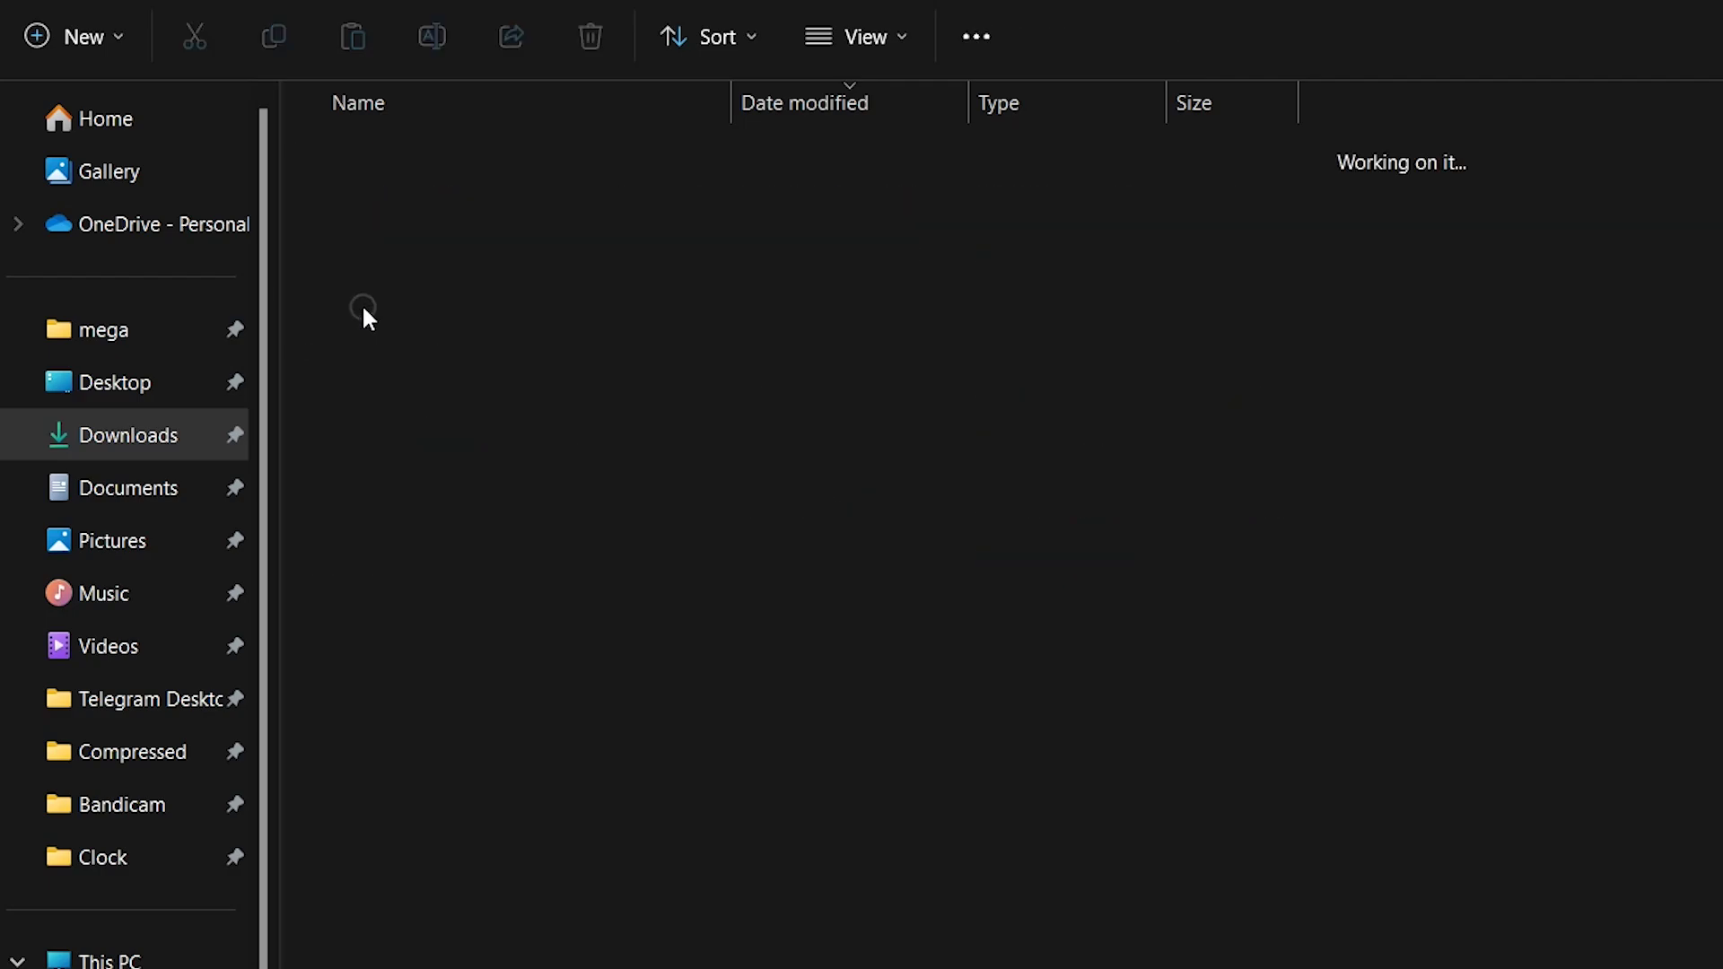
pyautogui.doubleClick(369, 251)
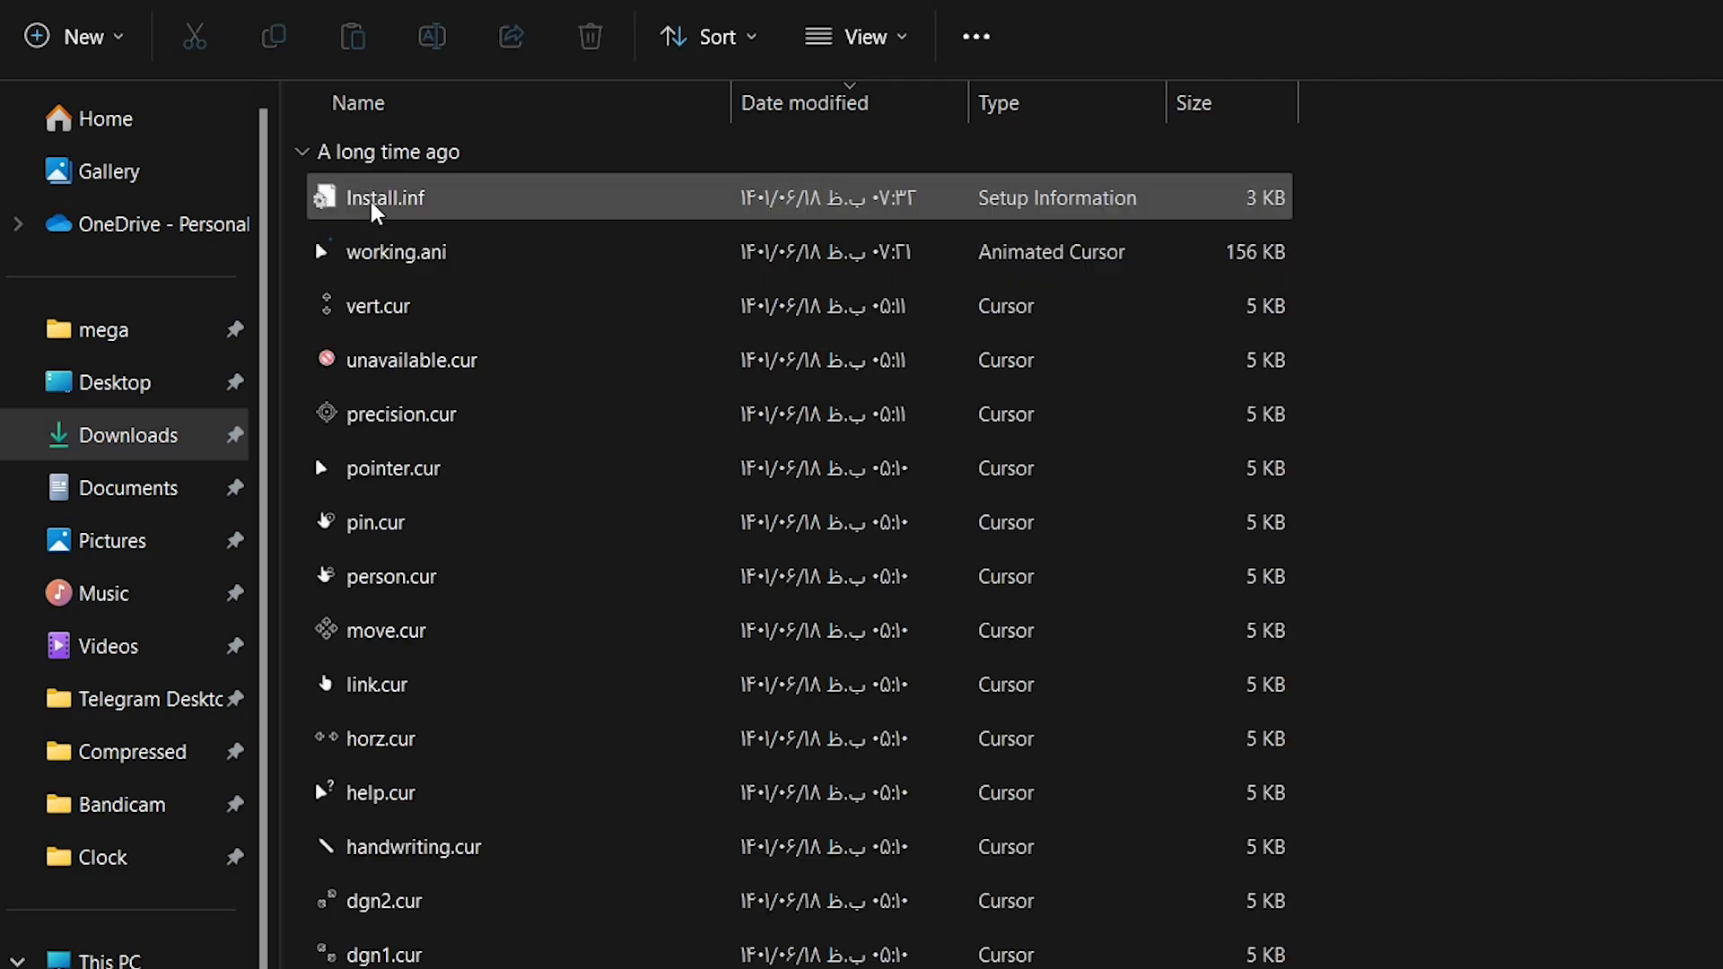
pyautogui.rightClick(370, 199)
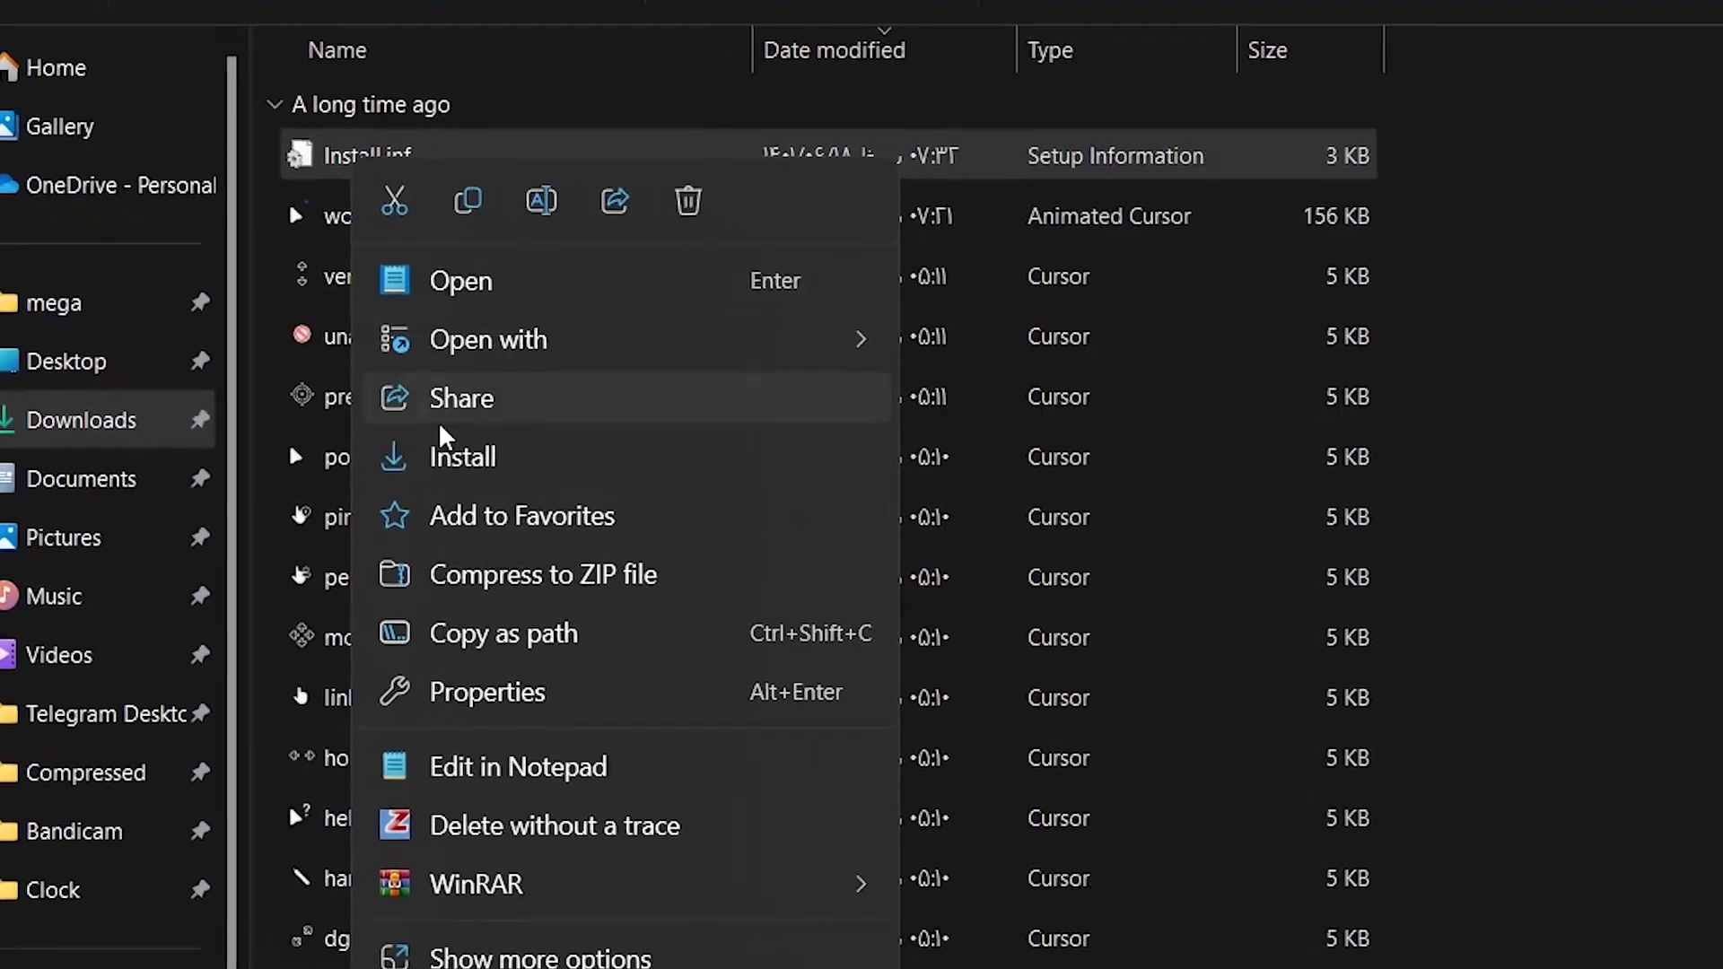
pyautogui.click(445, 453)
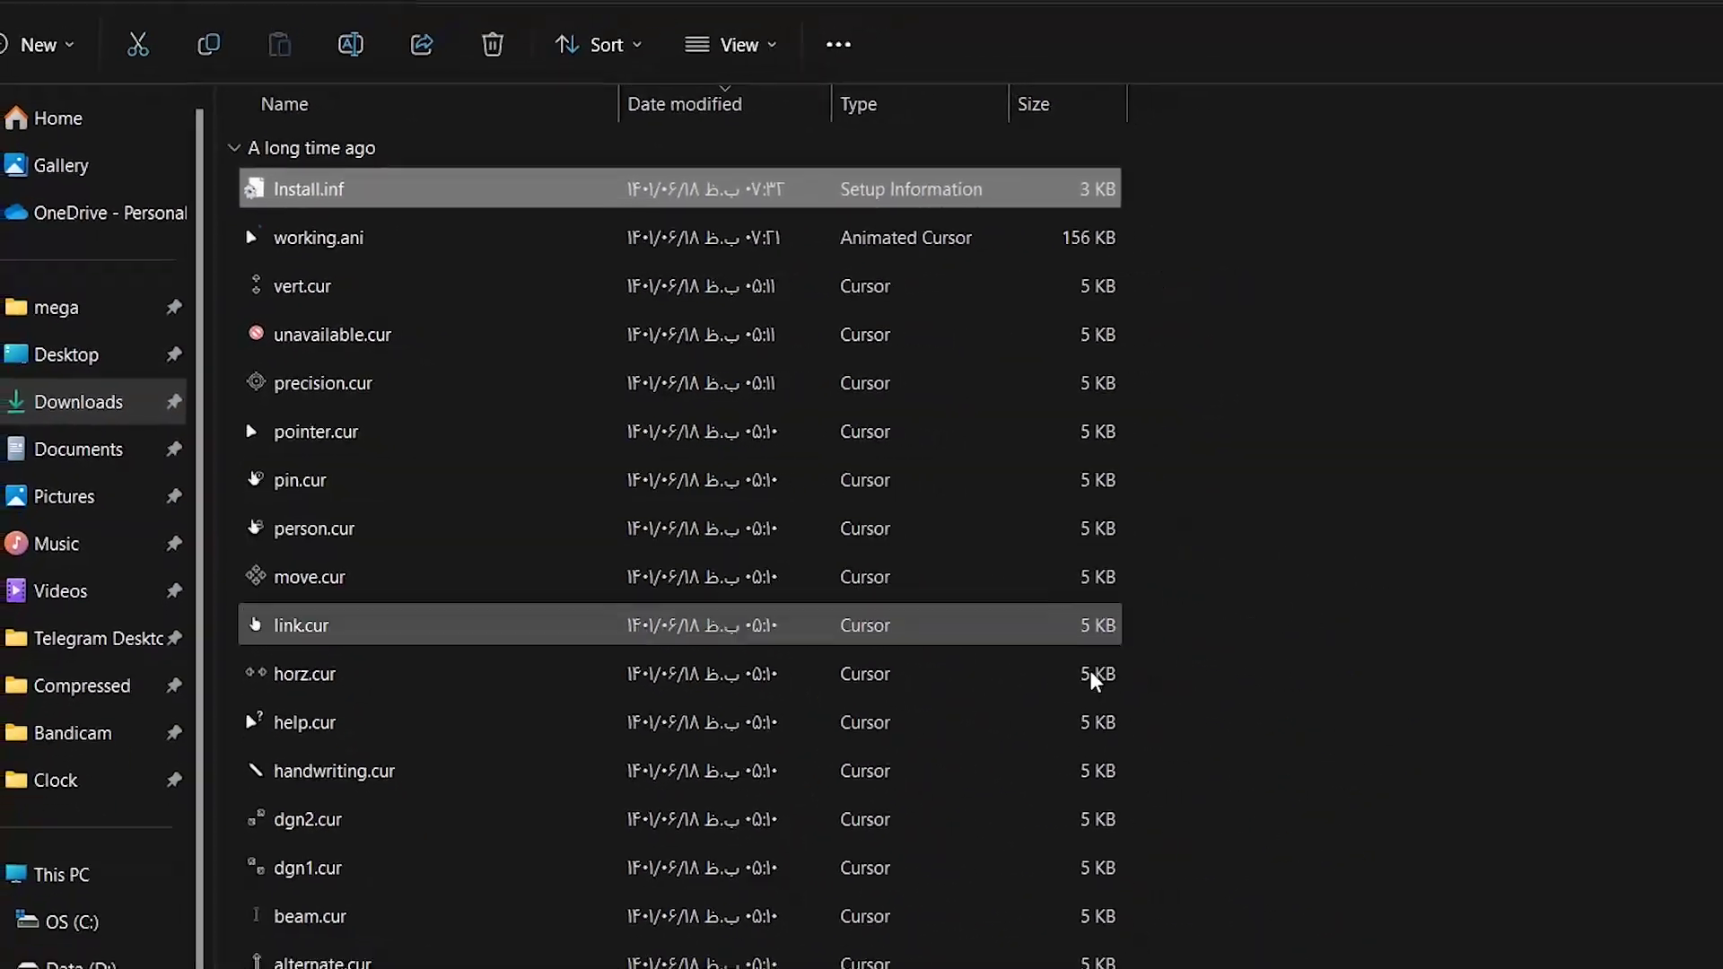
# - Bring up Mouse Properties, preview the Working In Background and Normal Select pointers, and accept the pointer settings
pyautogui.click(1110, 954)
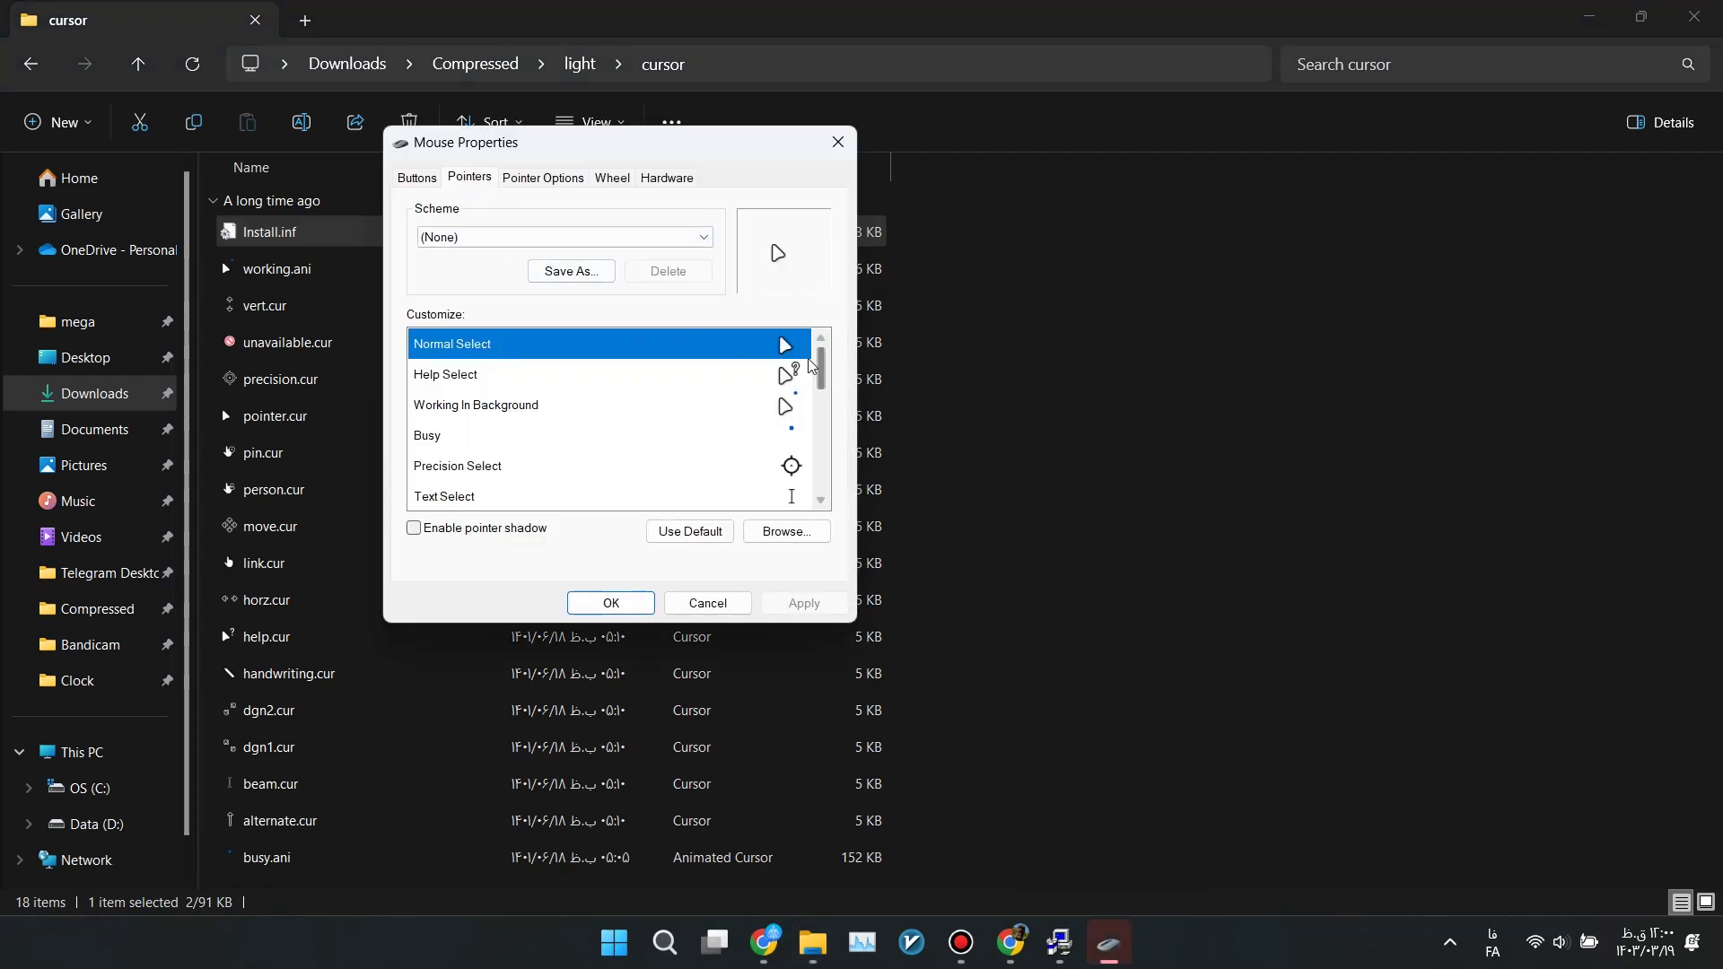
pyautogui.click(781, 414)
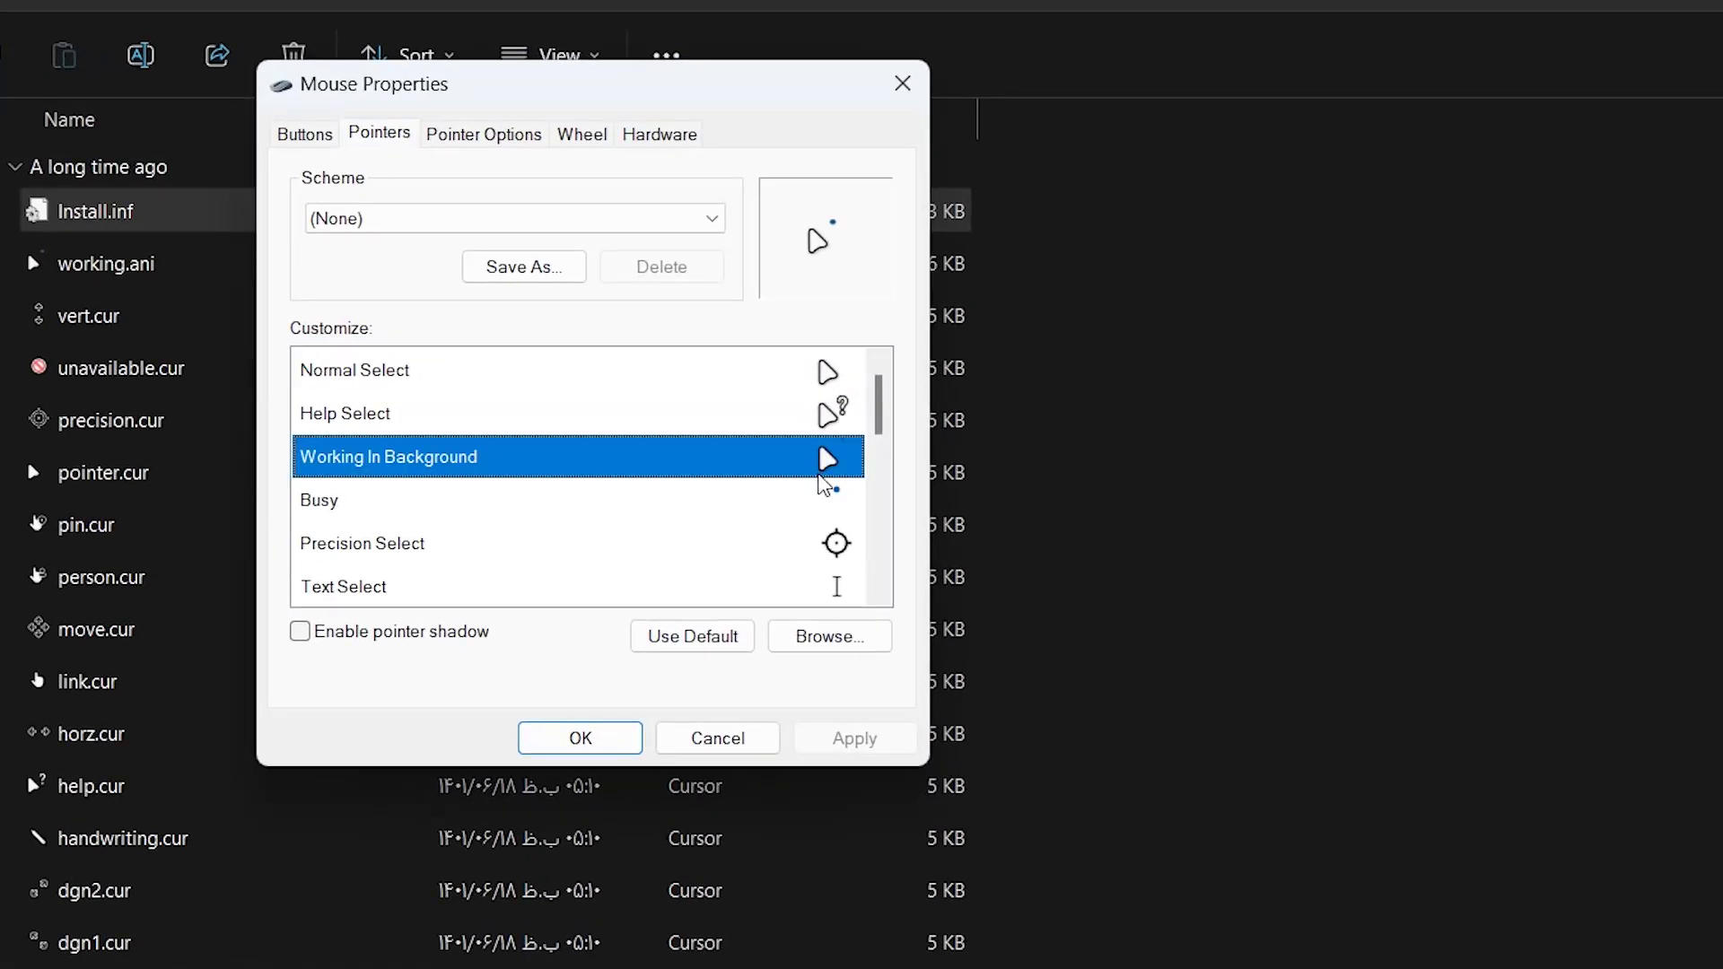
pyautogui.click(832, 496)
pyautogui.click(827, 377)
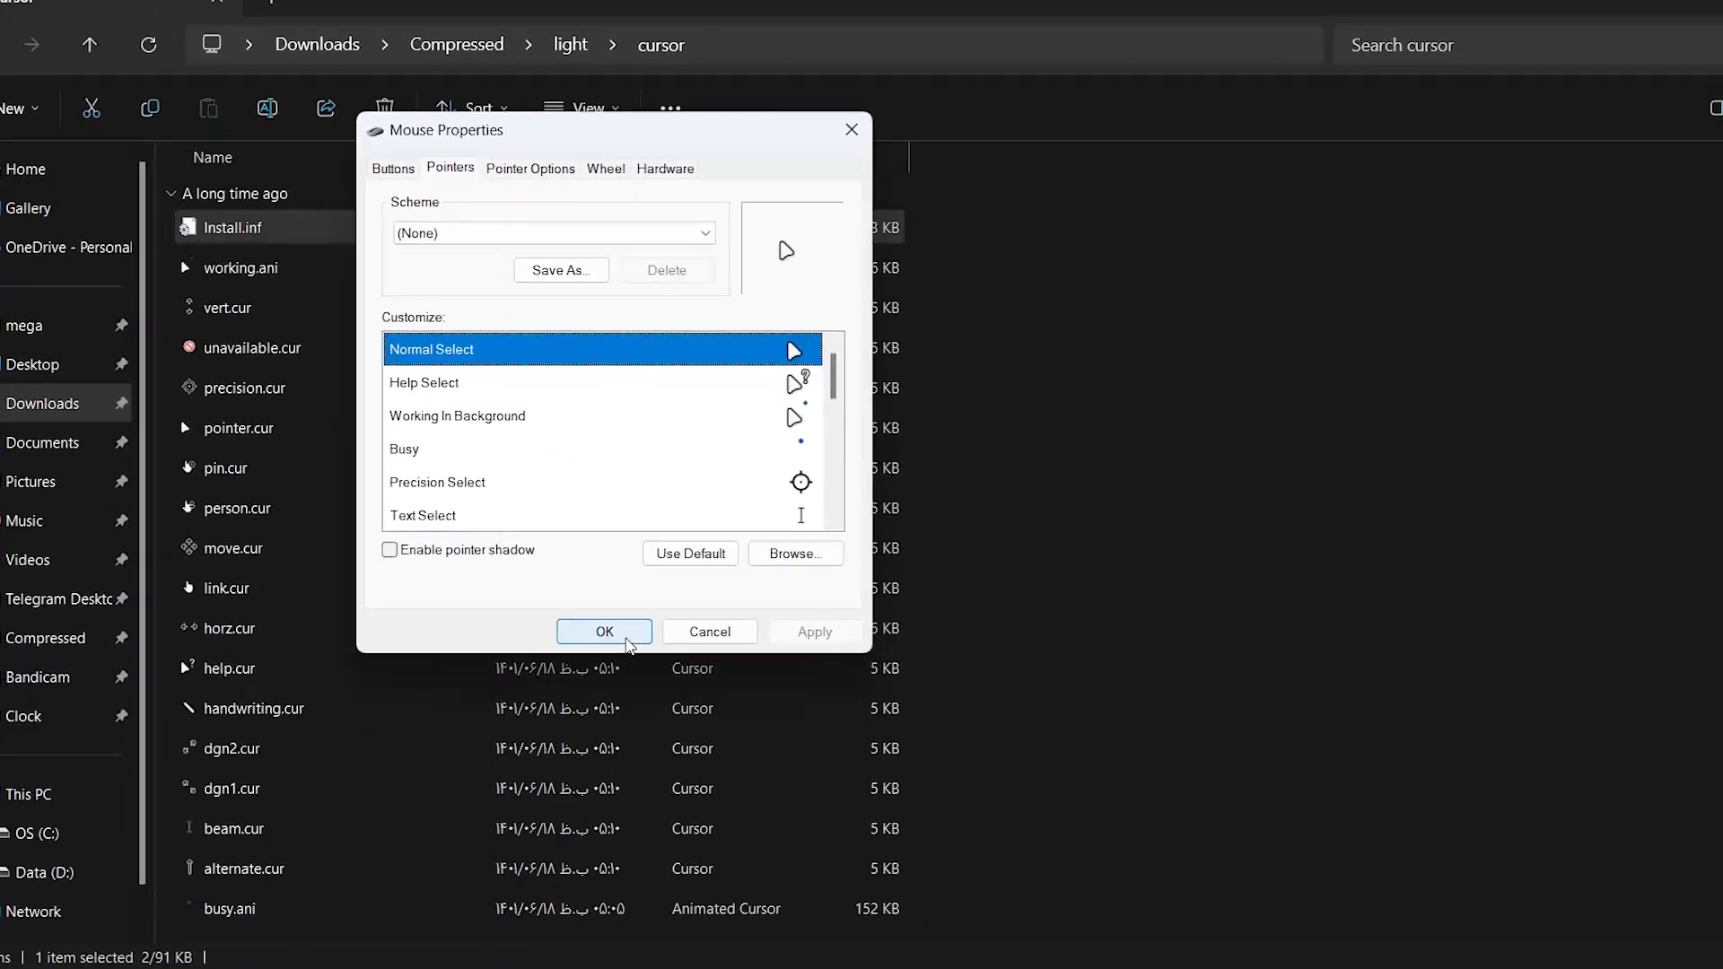
pyautogui.click(626, 639)
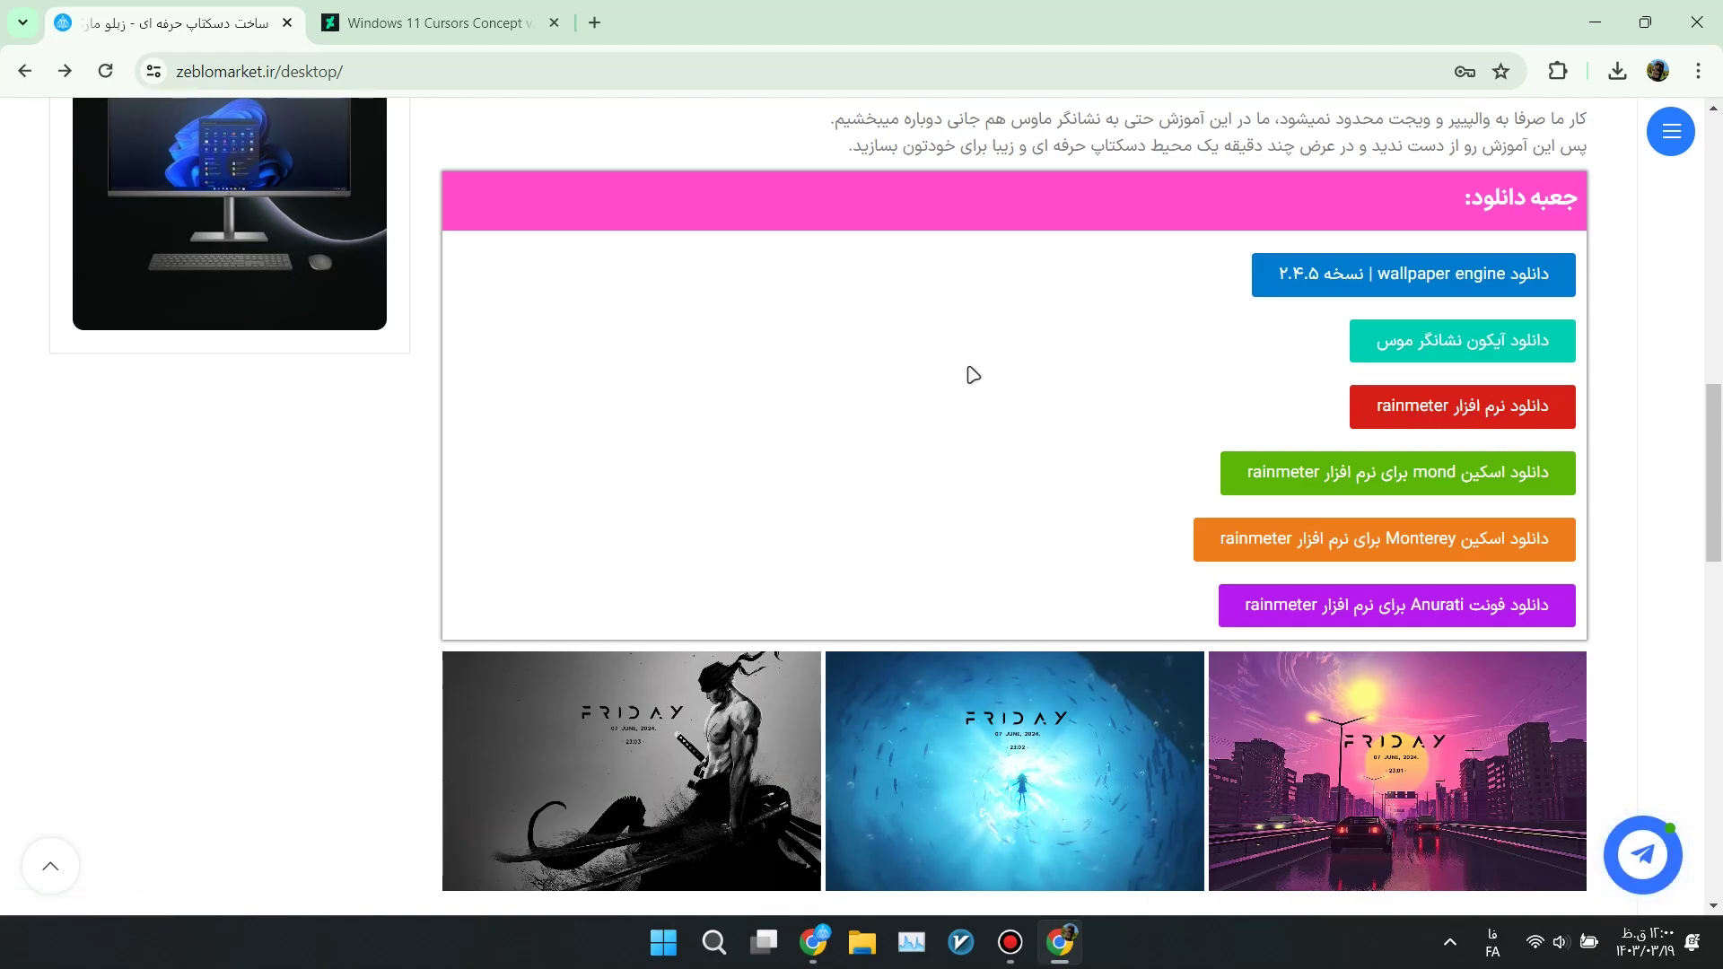
# - Download the Anurati font for Rainmeter from the download box and save Anurati.rar to the Desktop
pyautogui.click(1402, 617)
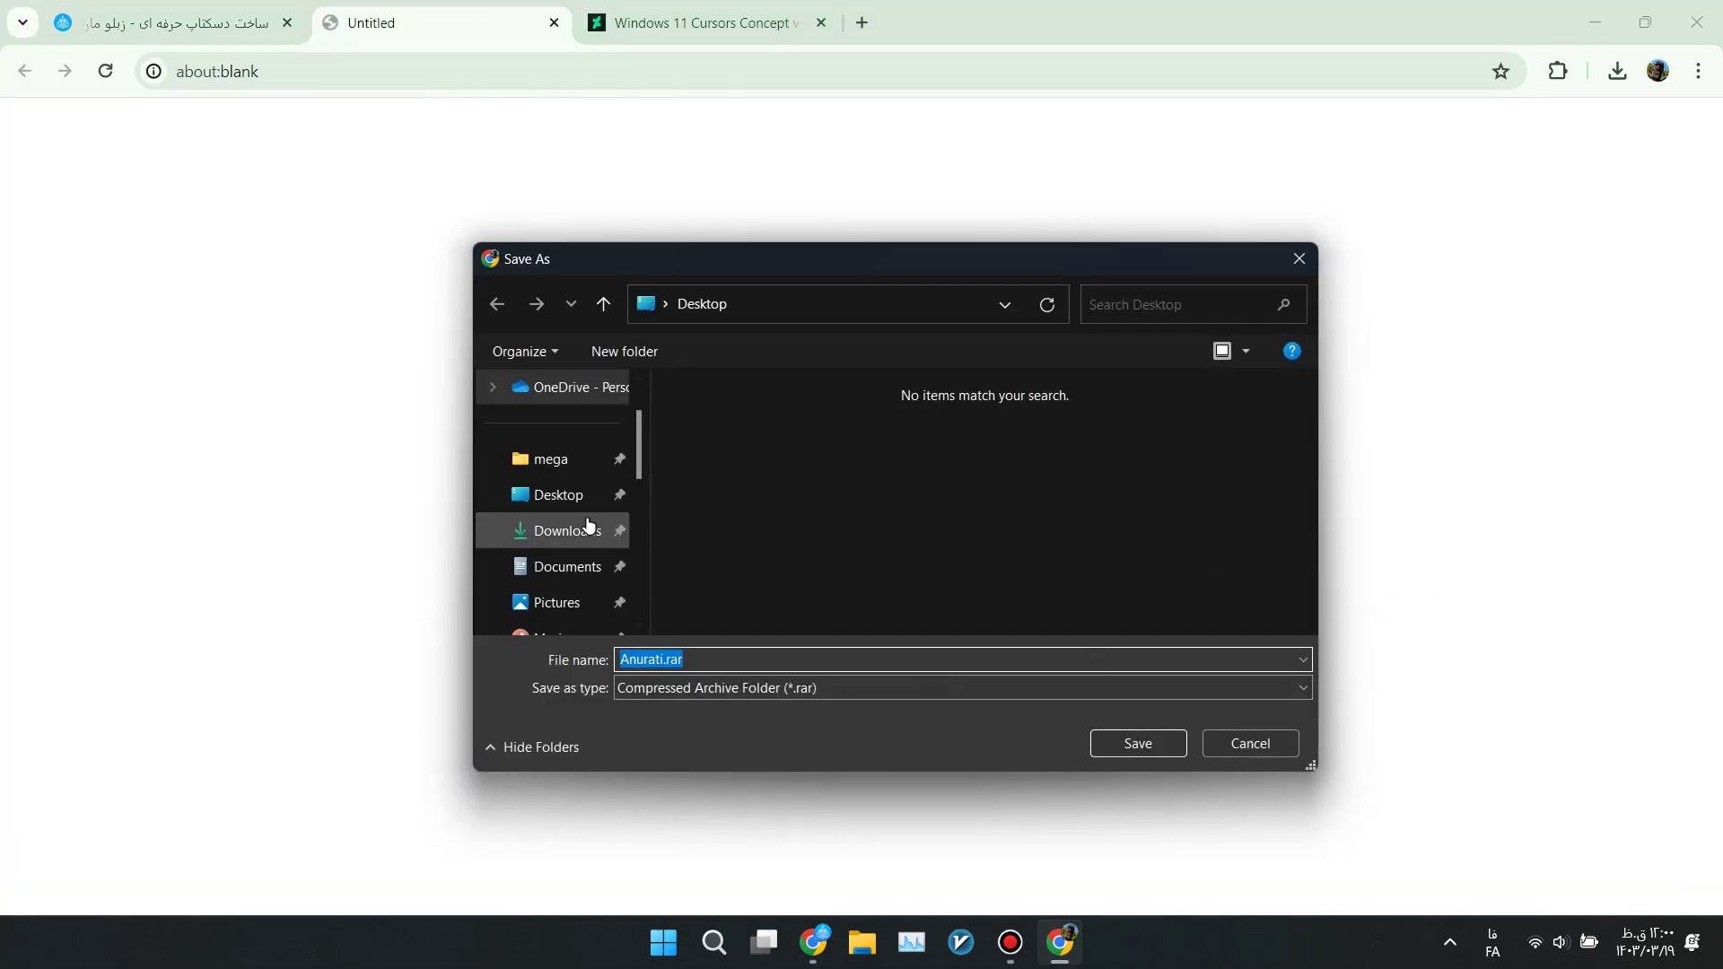
pyautogui.click(566, 495)
pyautogui.click(1122, 741)
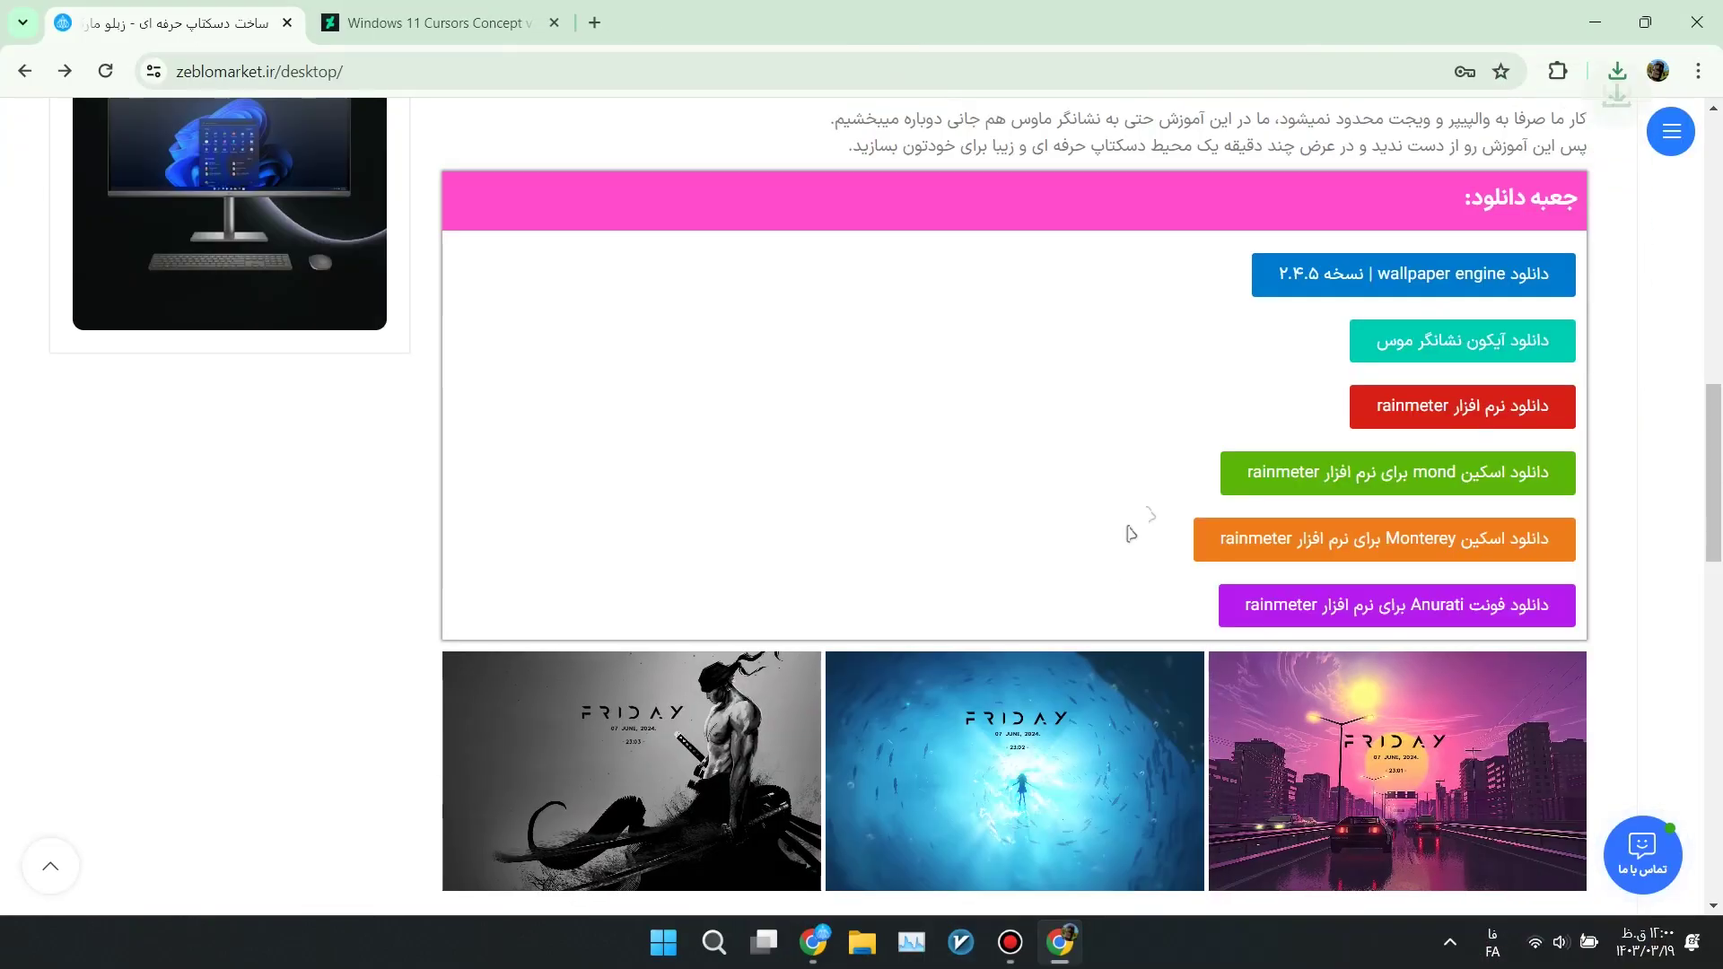
# - Open the downloaded Anurati.rar from its folder and install the Anurati.otf font, replacing the already installed copy
pyautogui.click(1617, 71)
pyautogui.click(1558, 174)
pyautogui.doubleClick(289, 254)
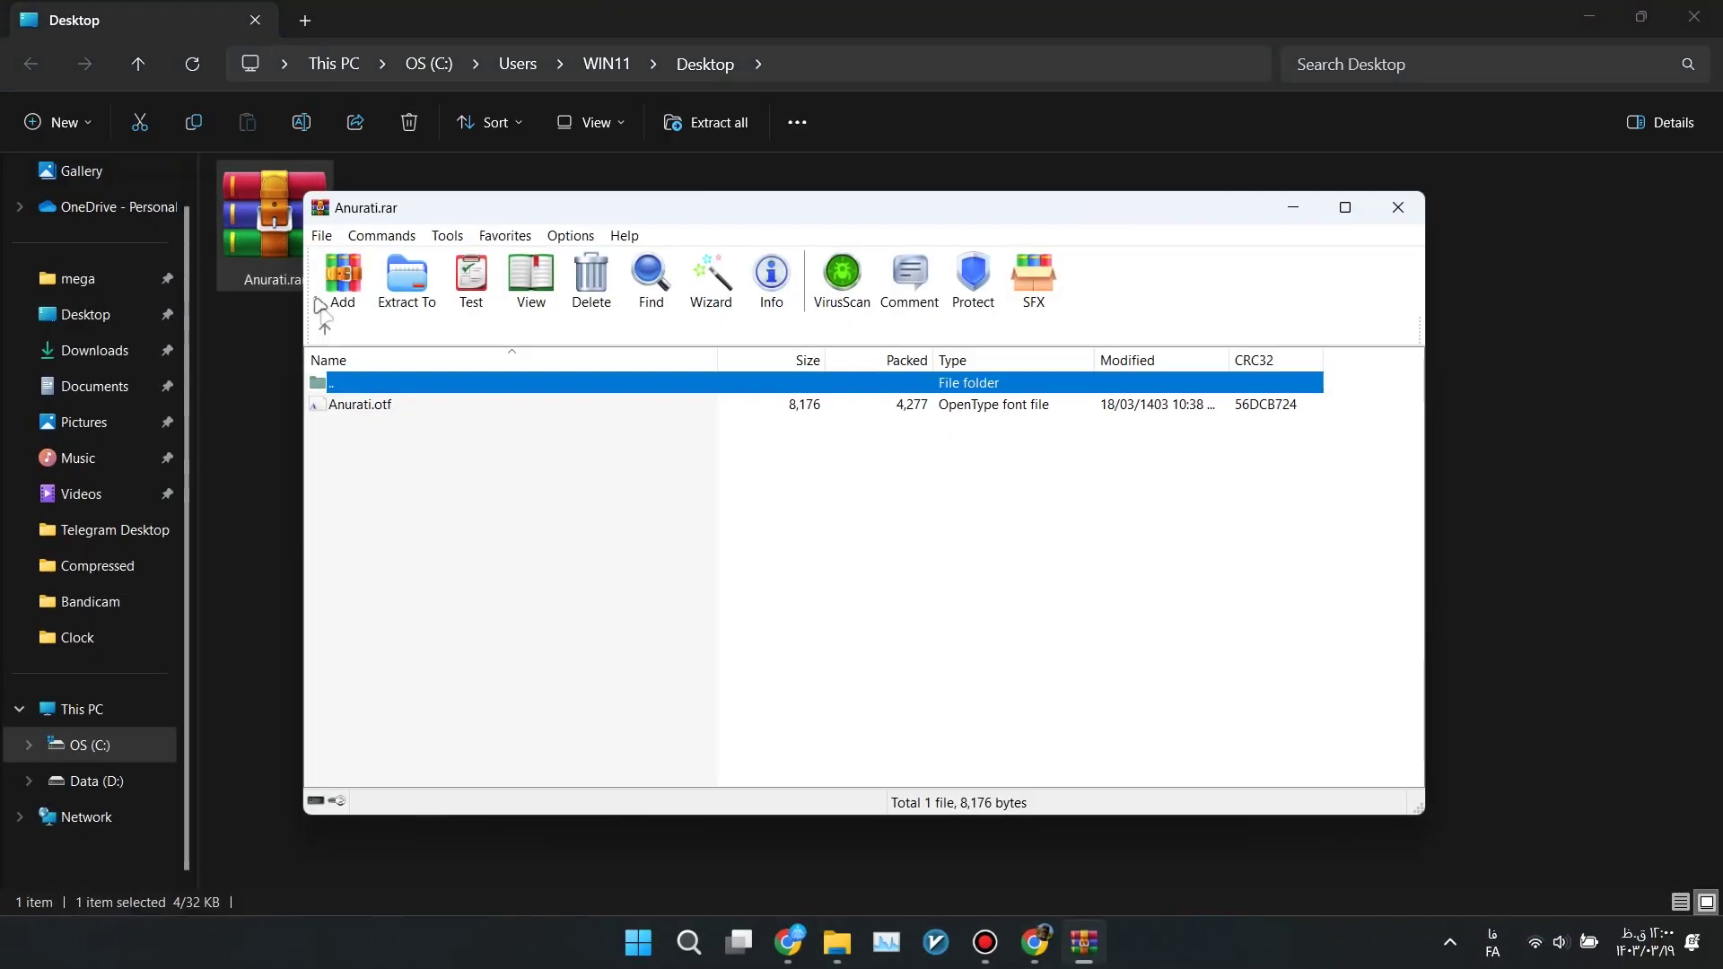
pyautogui.doubleClick(366, 403)
pyautogui.click(327, 231)
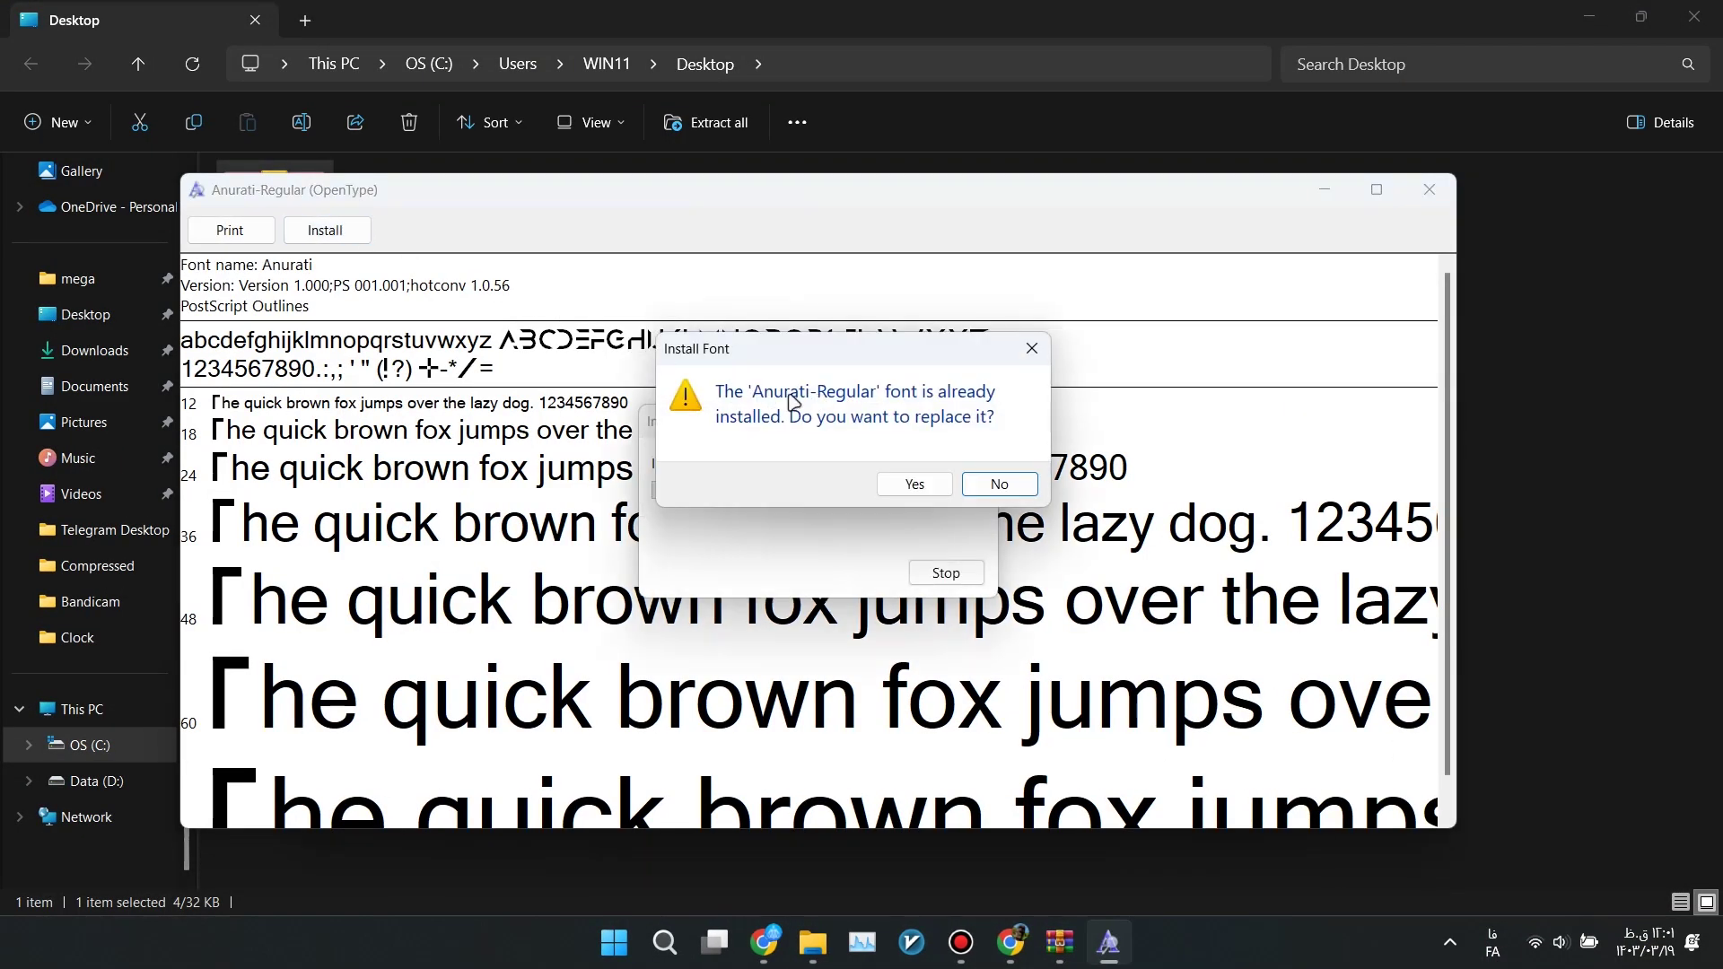
pyautogui.click(906, 484)
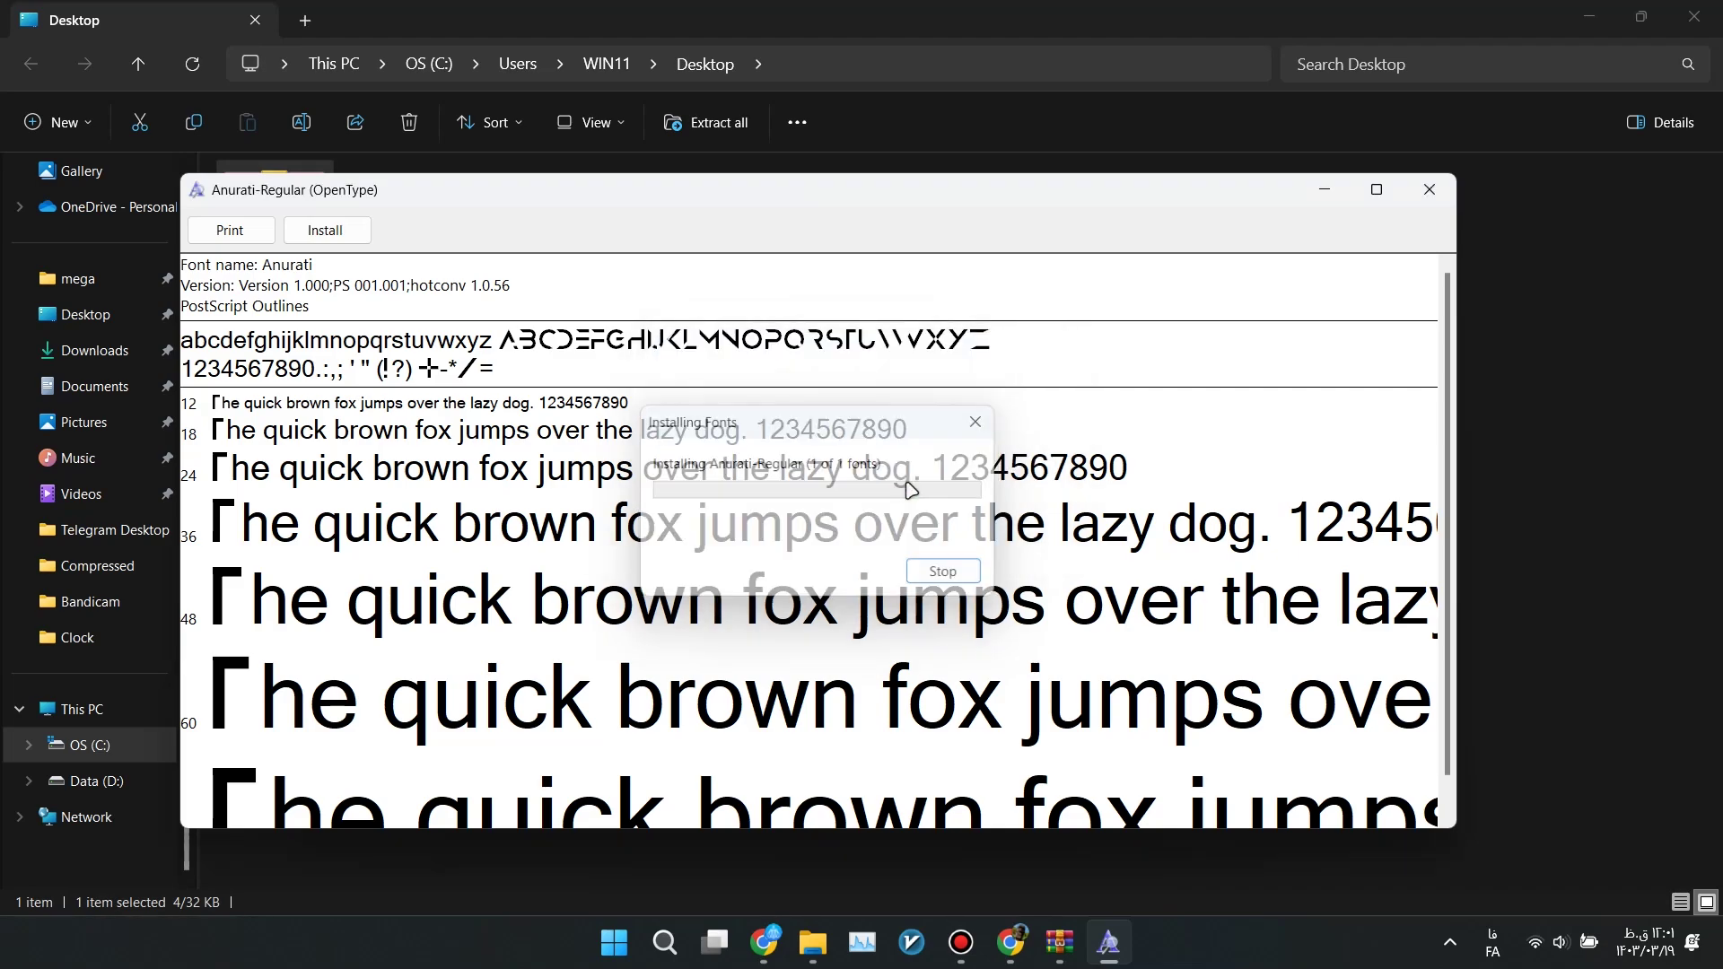
# - Close the Anurati font preview, the archive window, and the Desktop folder window
pyautogui.click(1429, 191)
pyautogui.click(1395, 206)
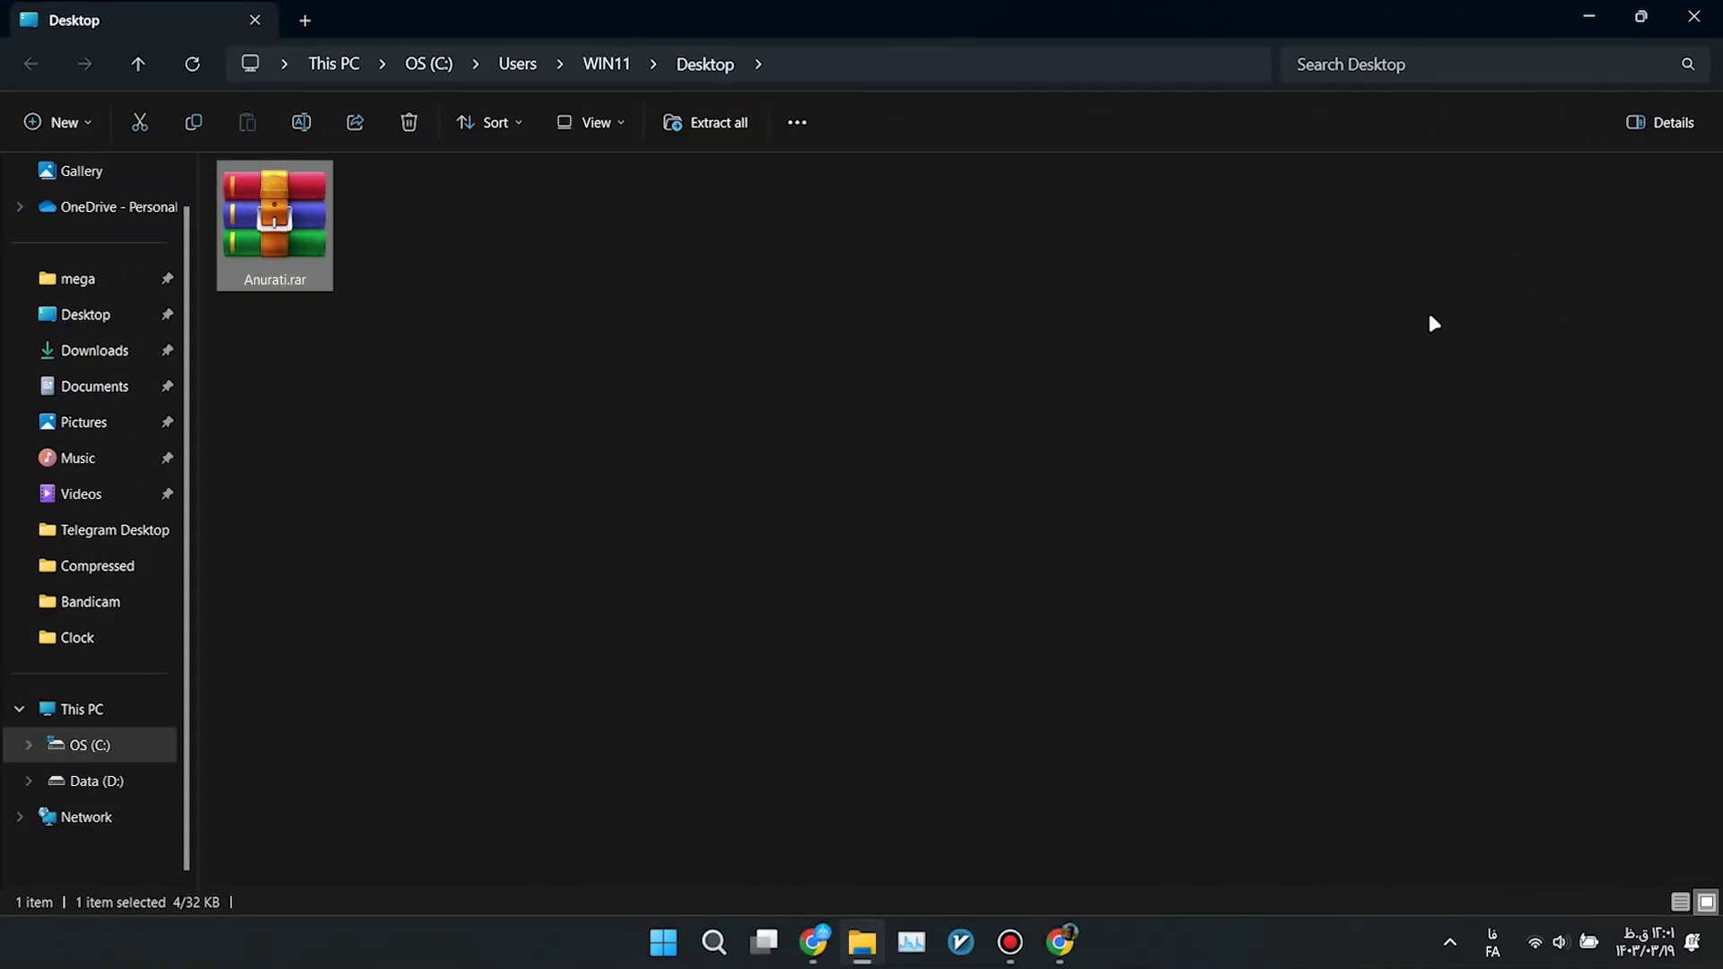
pyautogui.click(1691, 20)
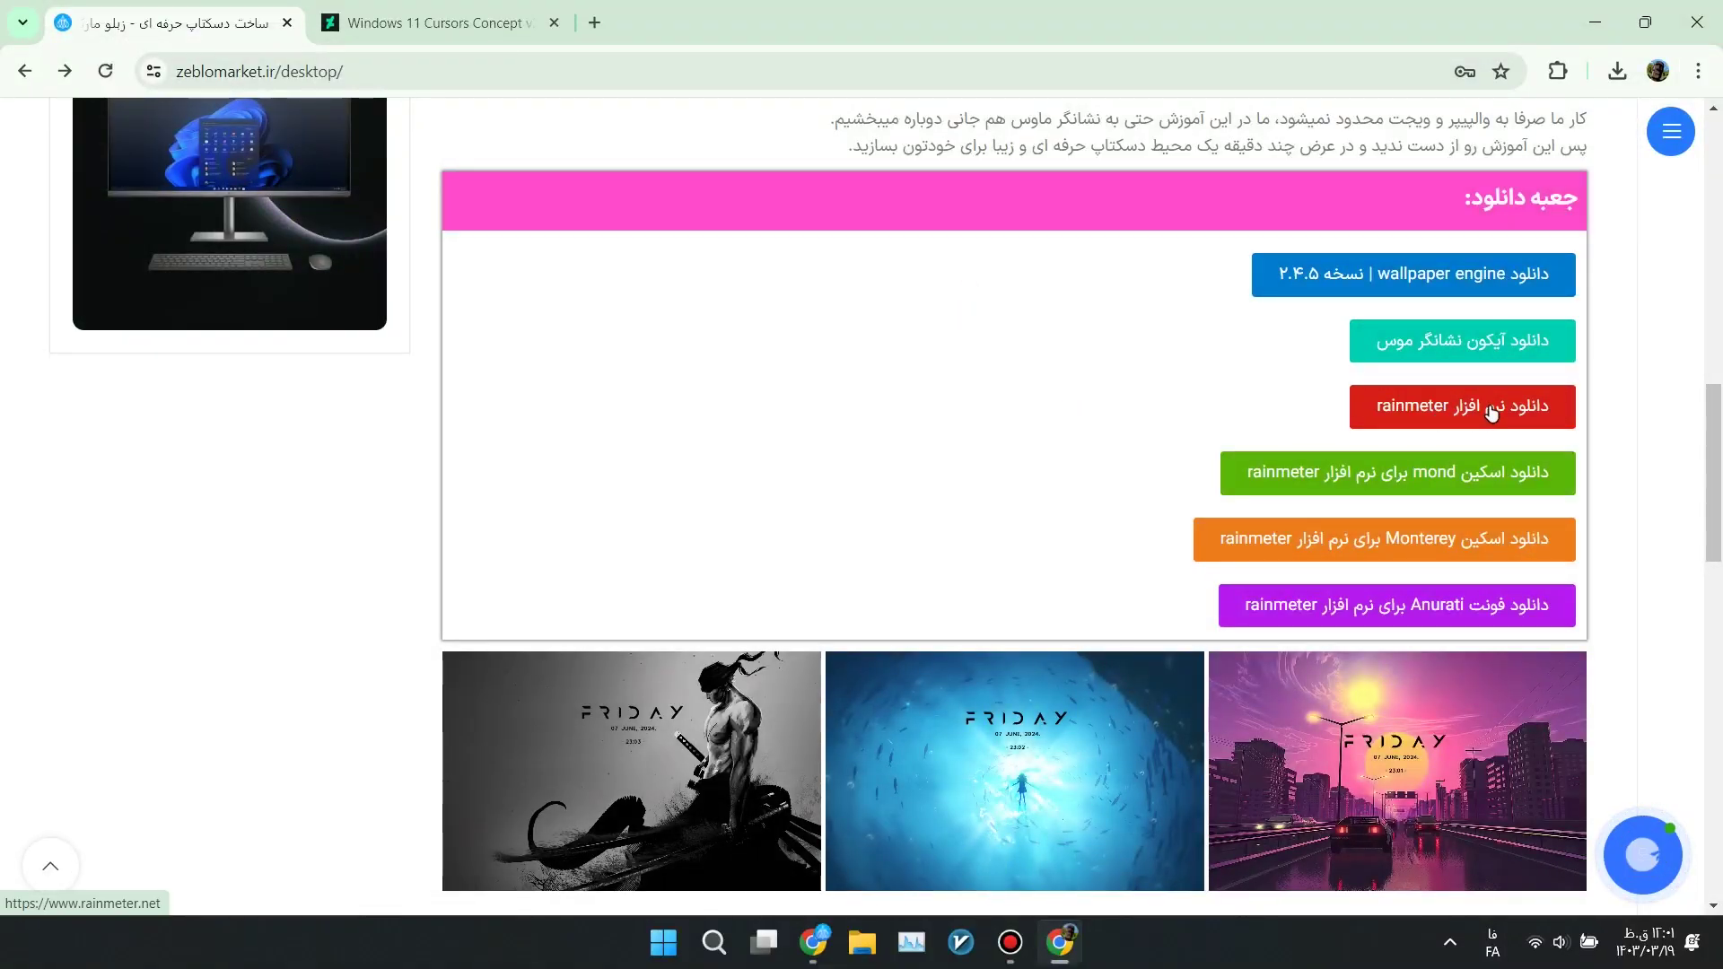
# - Open the Rainmeter site from the download box, download the 4.5.18 release, and show the installer in its folder
pyautogui.click(1436, 409)
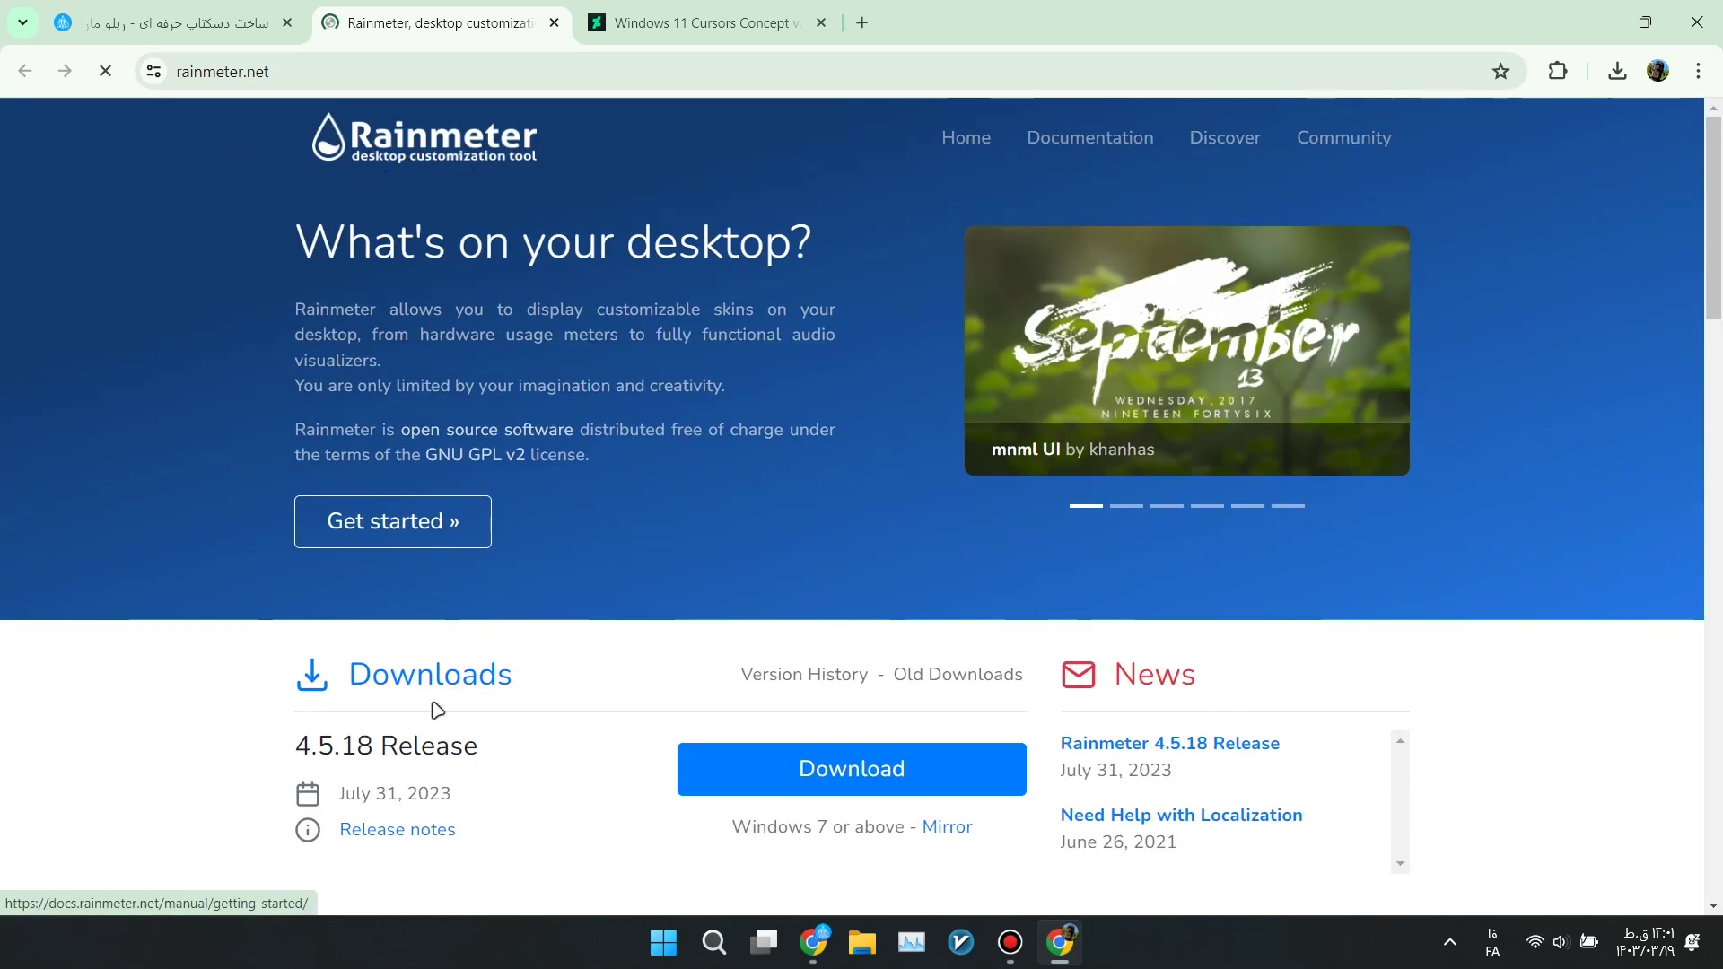
pyautogui.scroll(-1, 435, 611)
pyautogui.click(781, 641)
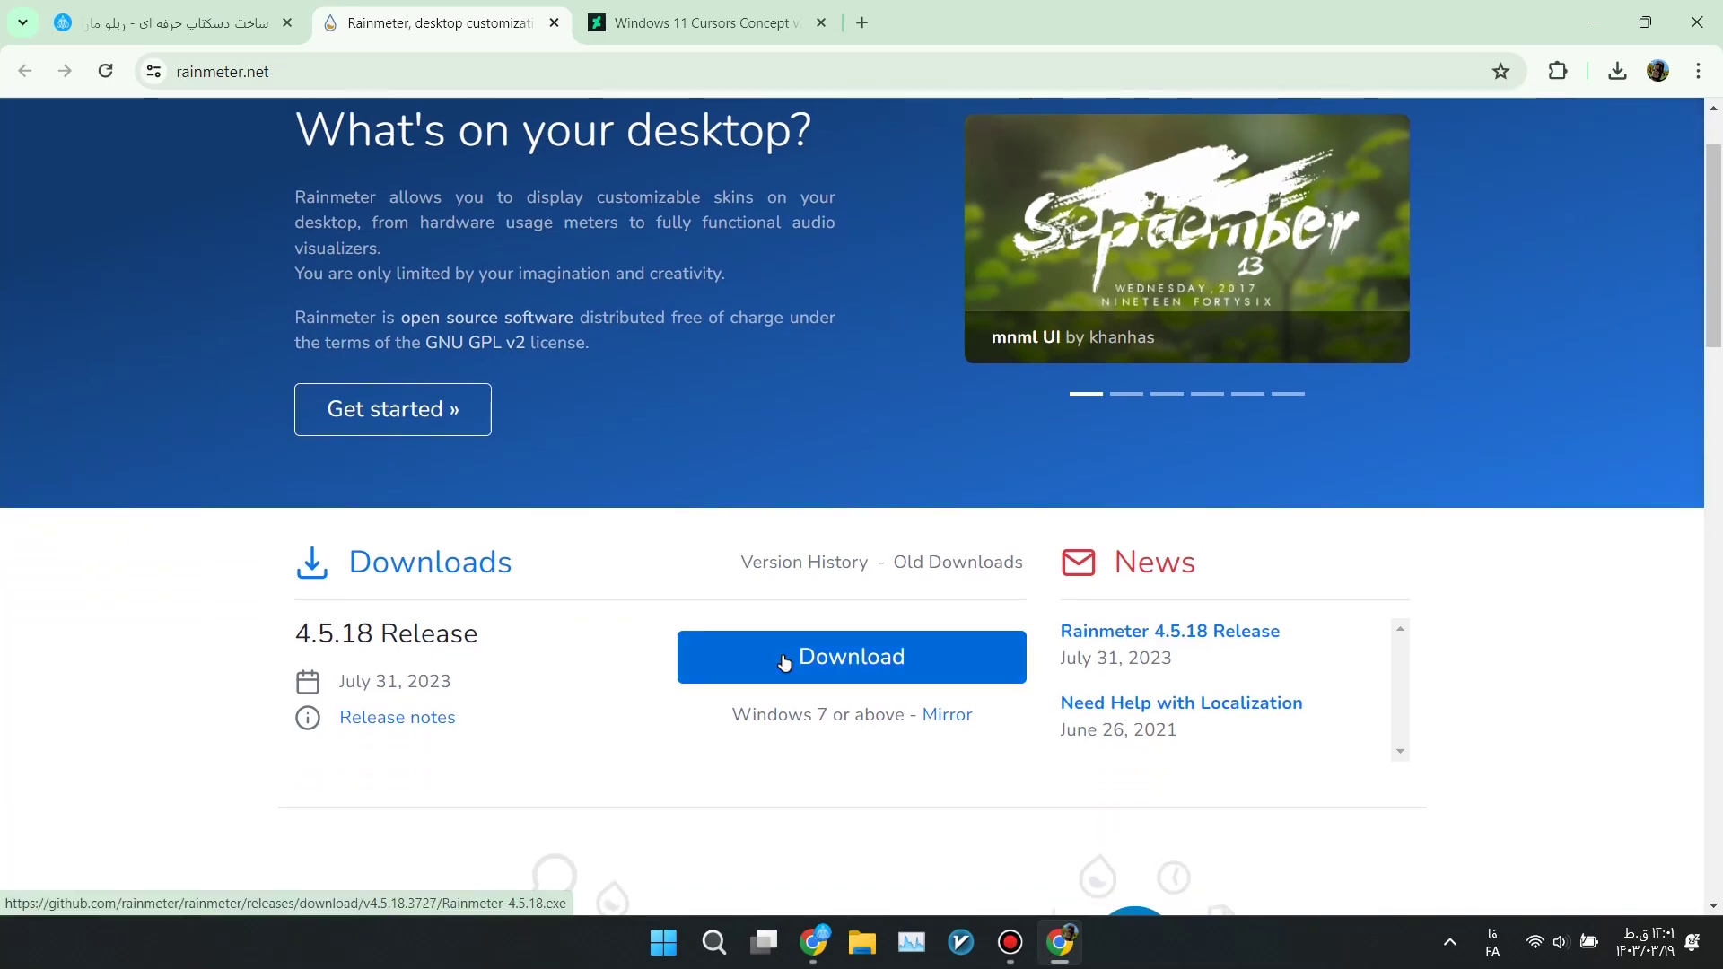
pyautogui.click(1616, 73)
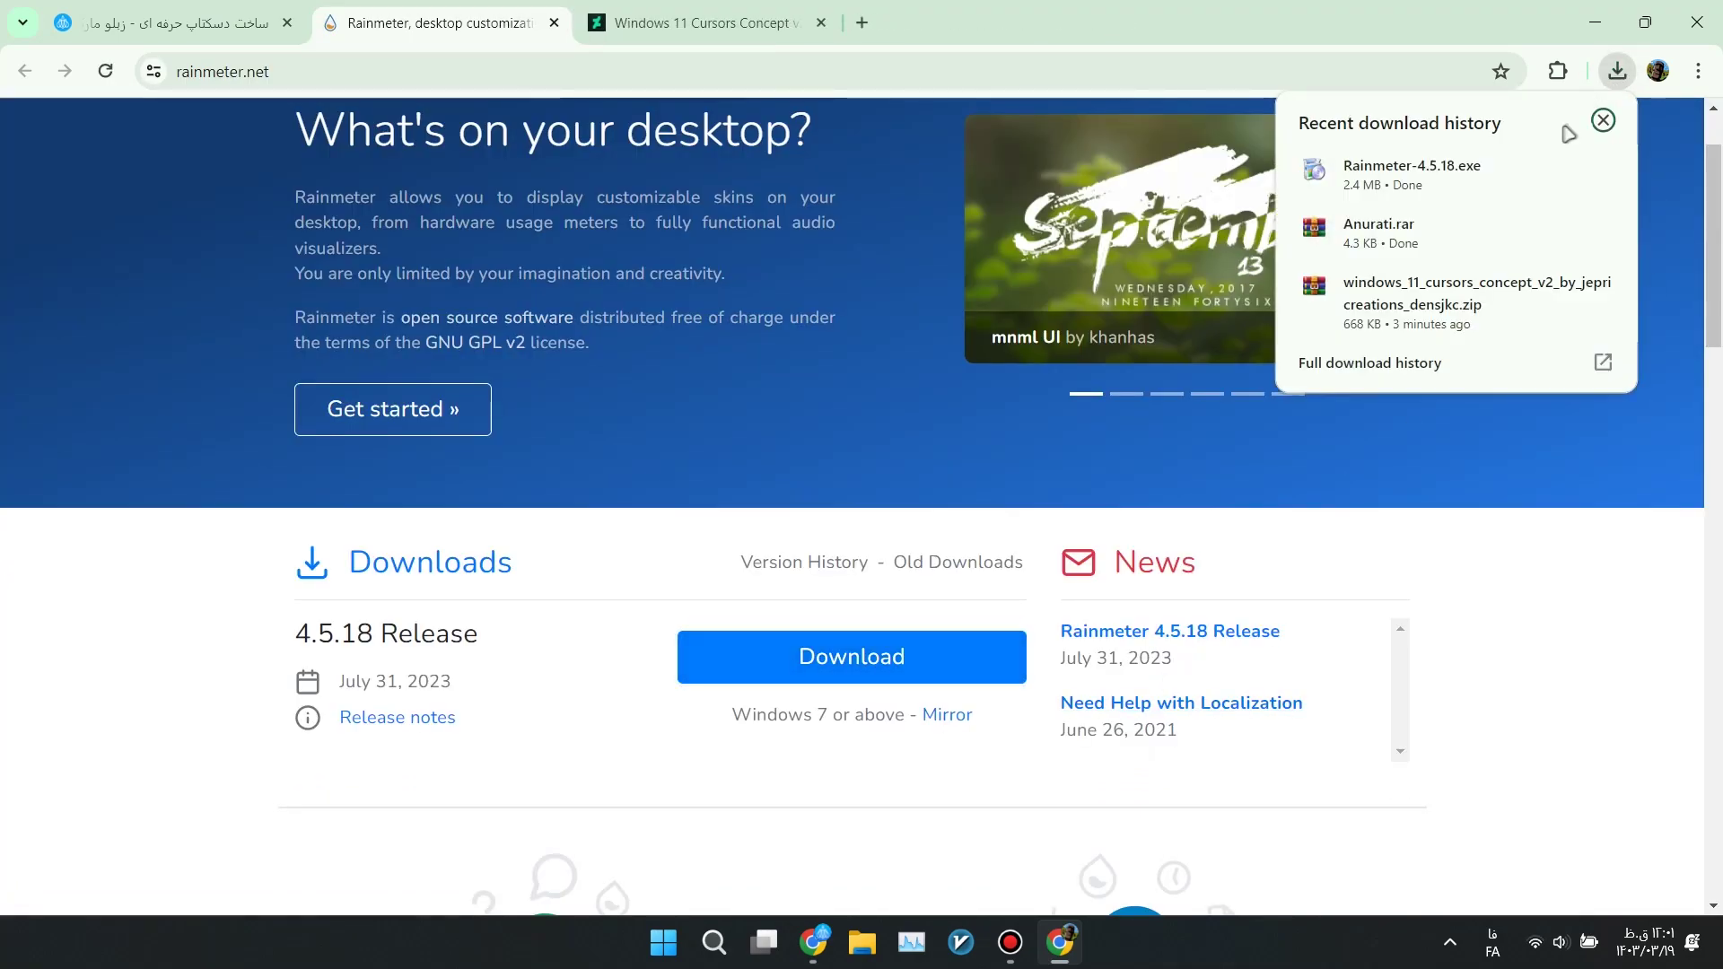
pyautogui.click(1600, 131)
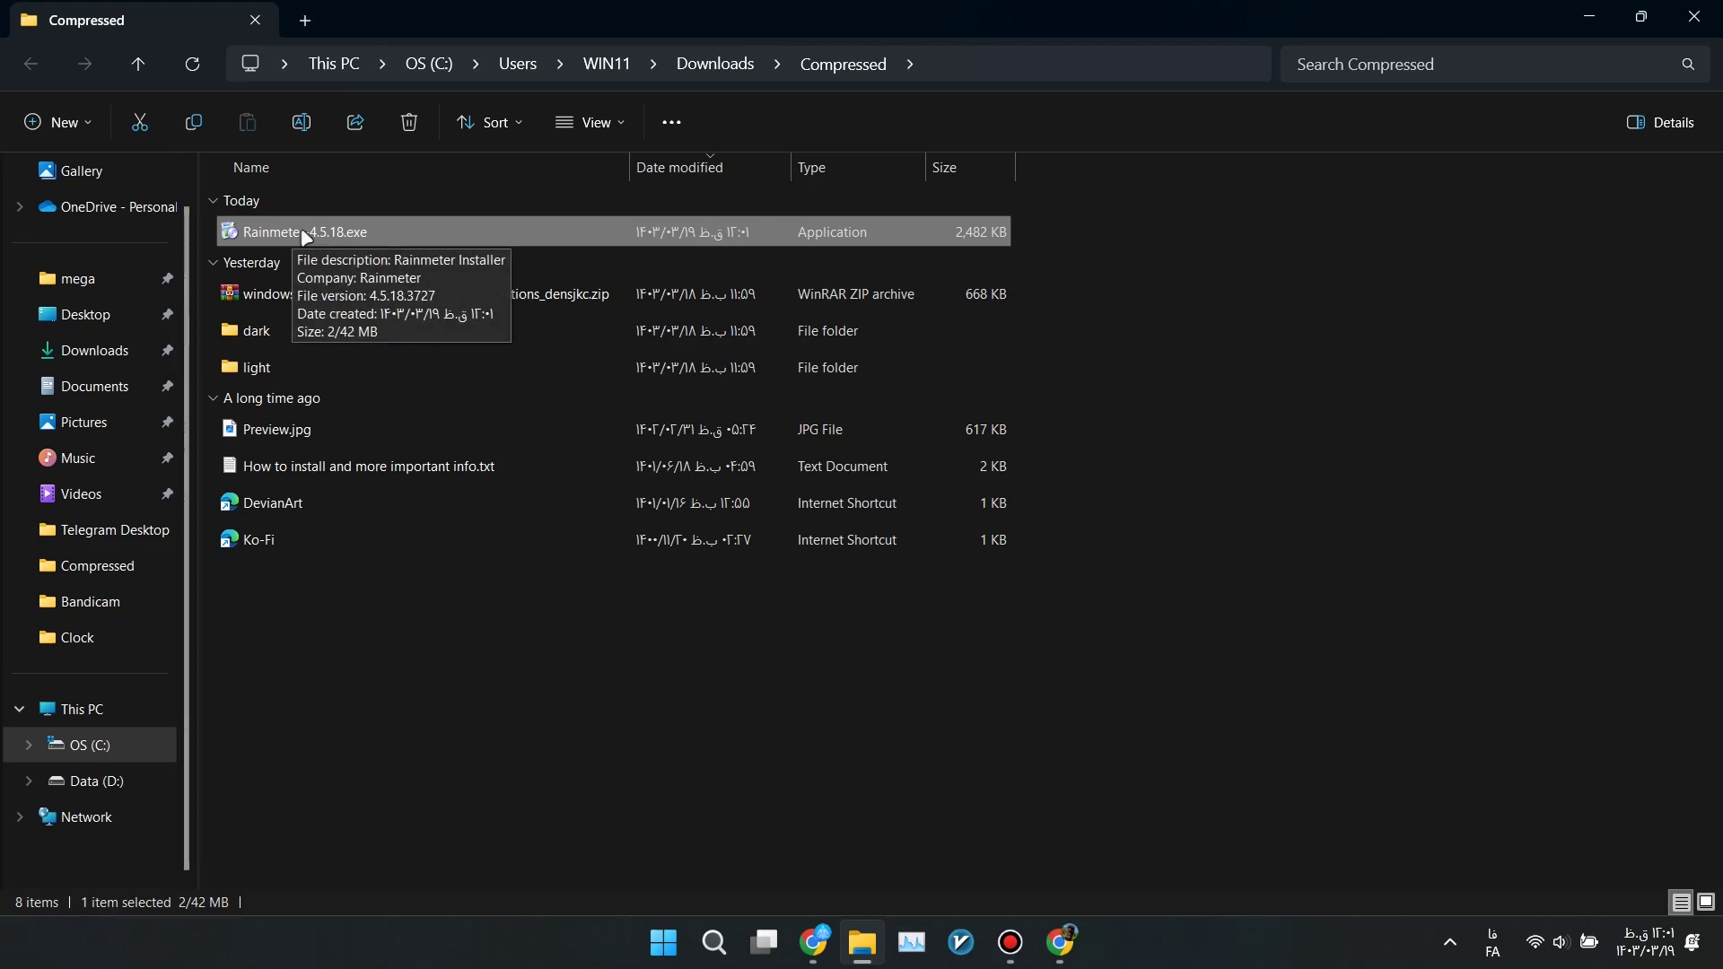
# - Install Rainmeter from Rainmeter-4.5.18.exe in English using the standard installation, 64-bit version and launch on startup, and run it on finishing
pyautogui.doubleClick(299, 232)
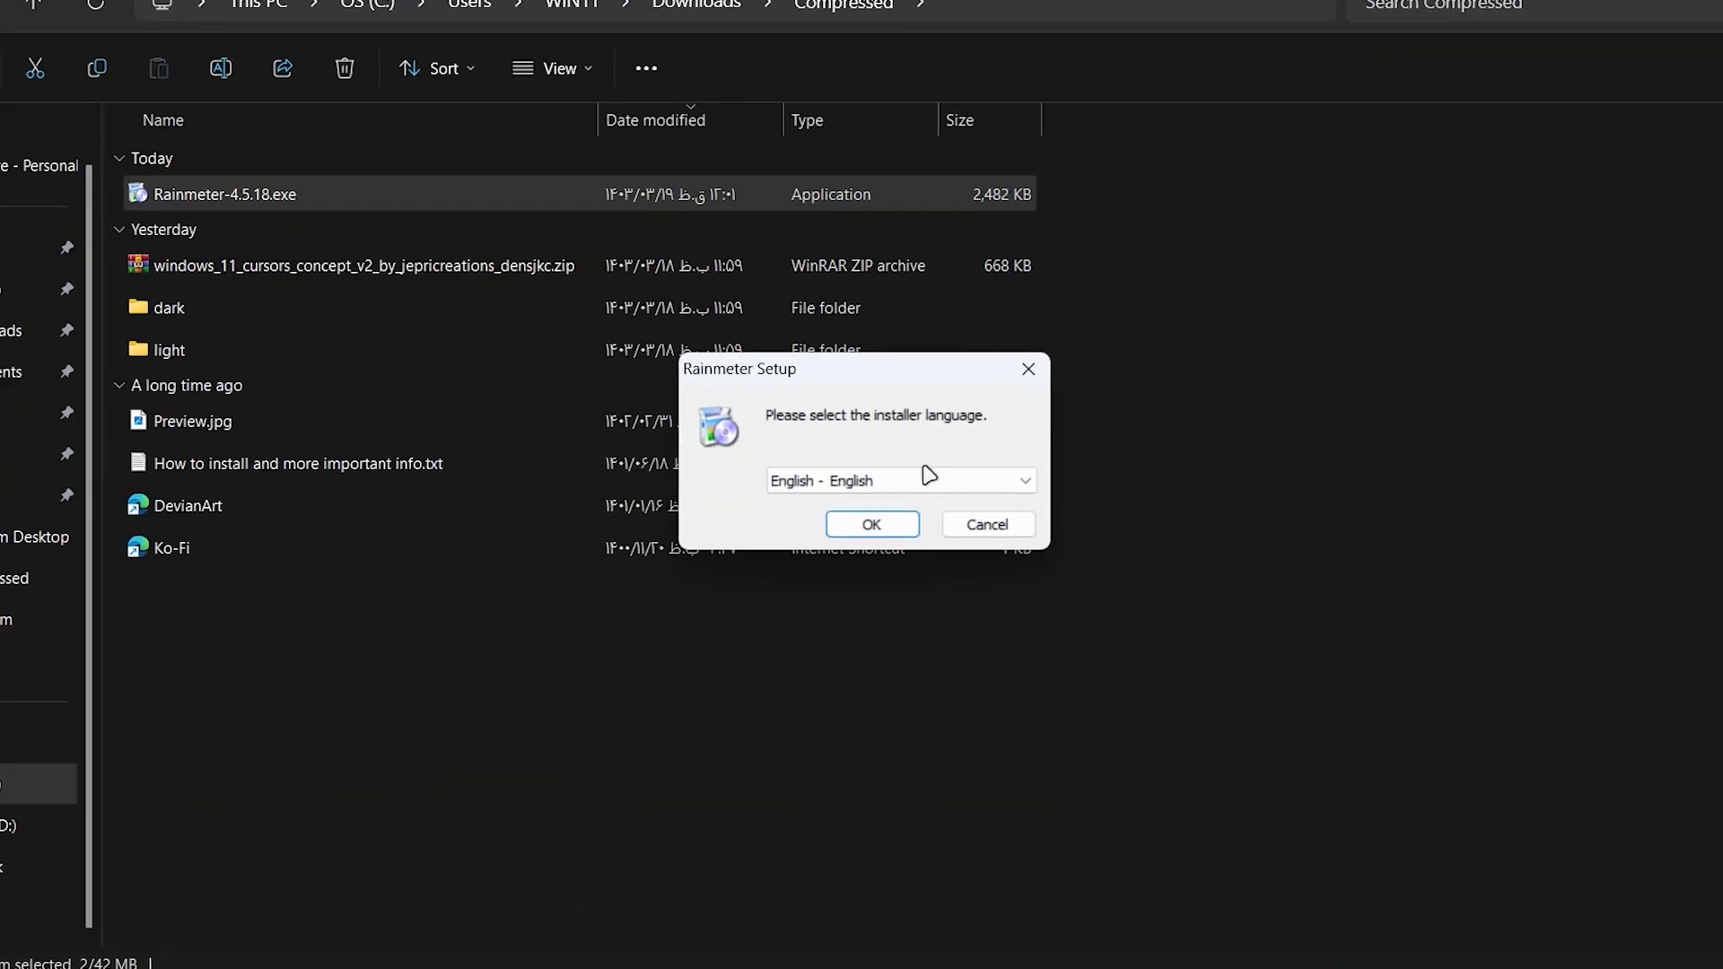
pyautogui.click(852, 481)
pyautogui.click(860, 484)
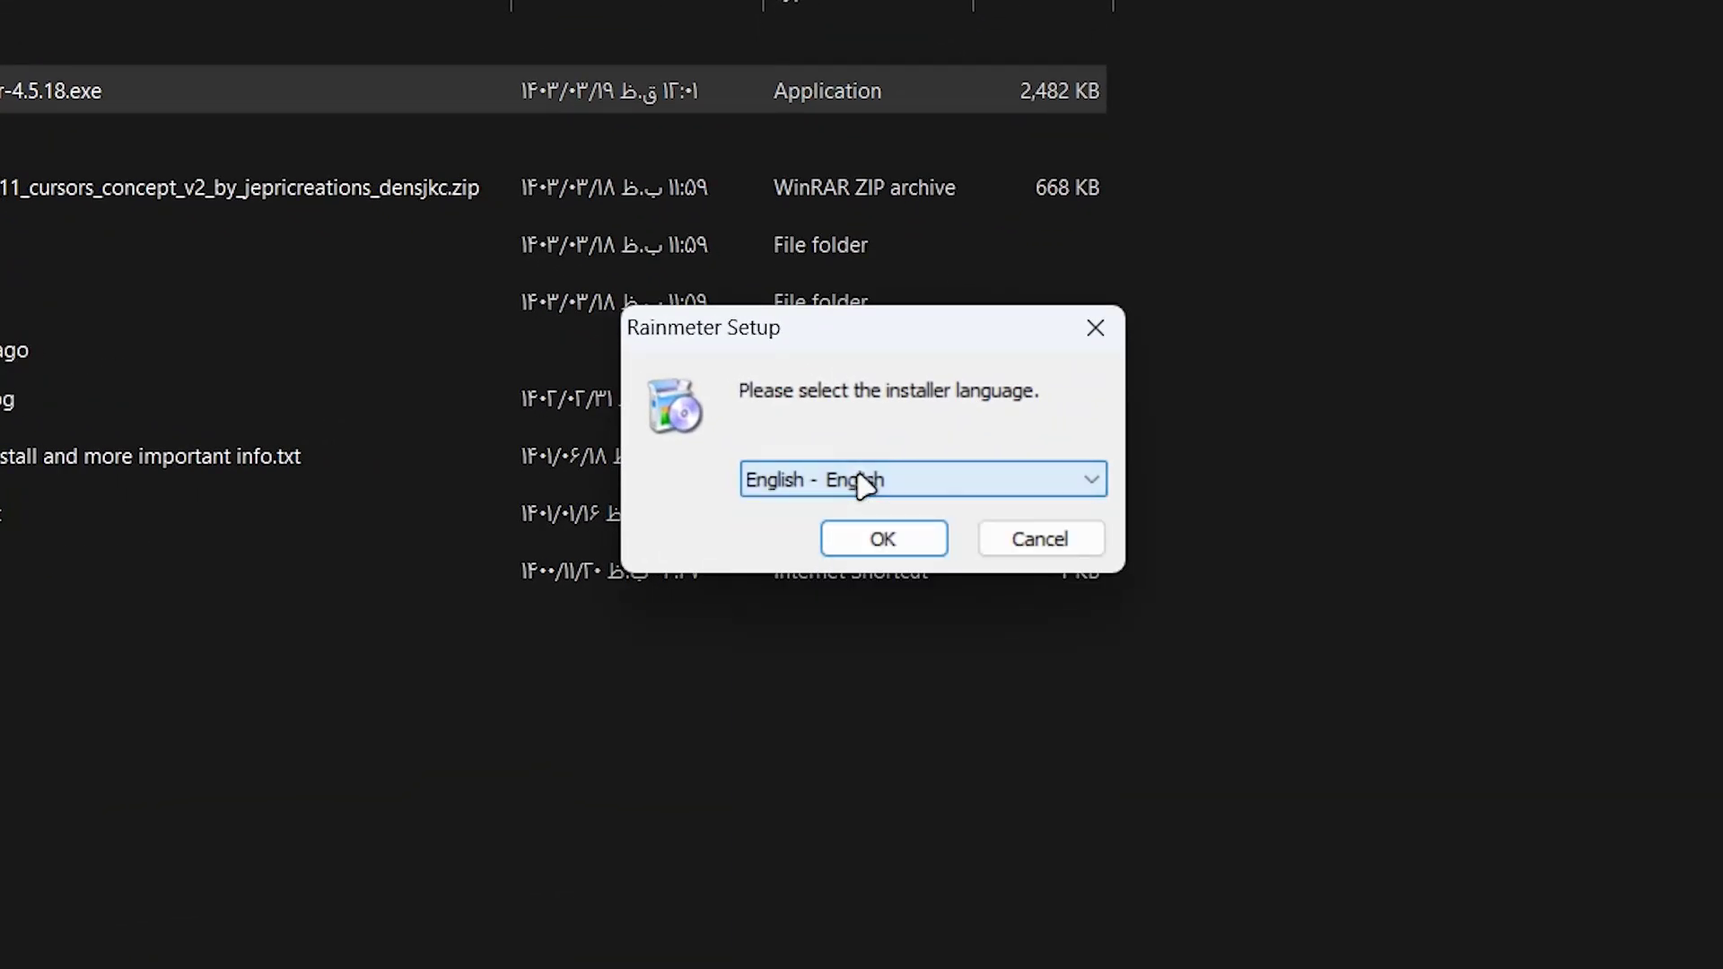
pyautogui.click(872, 543)
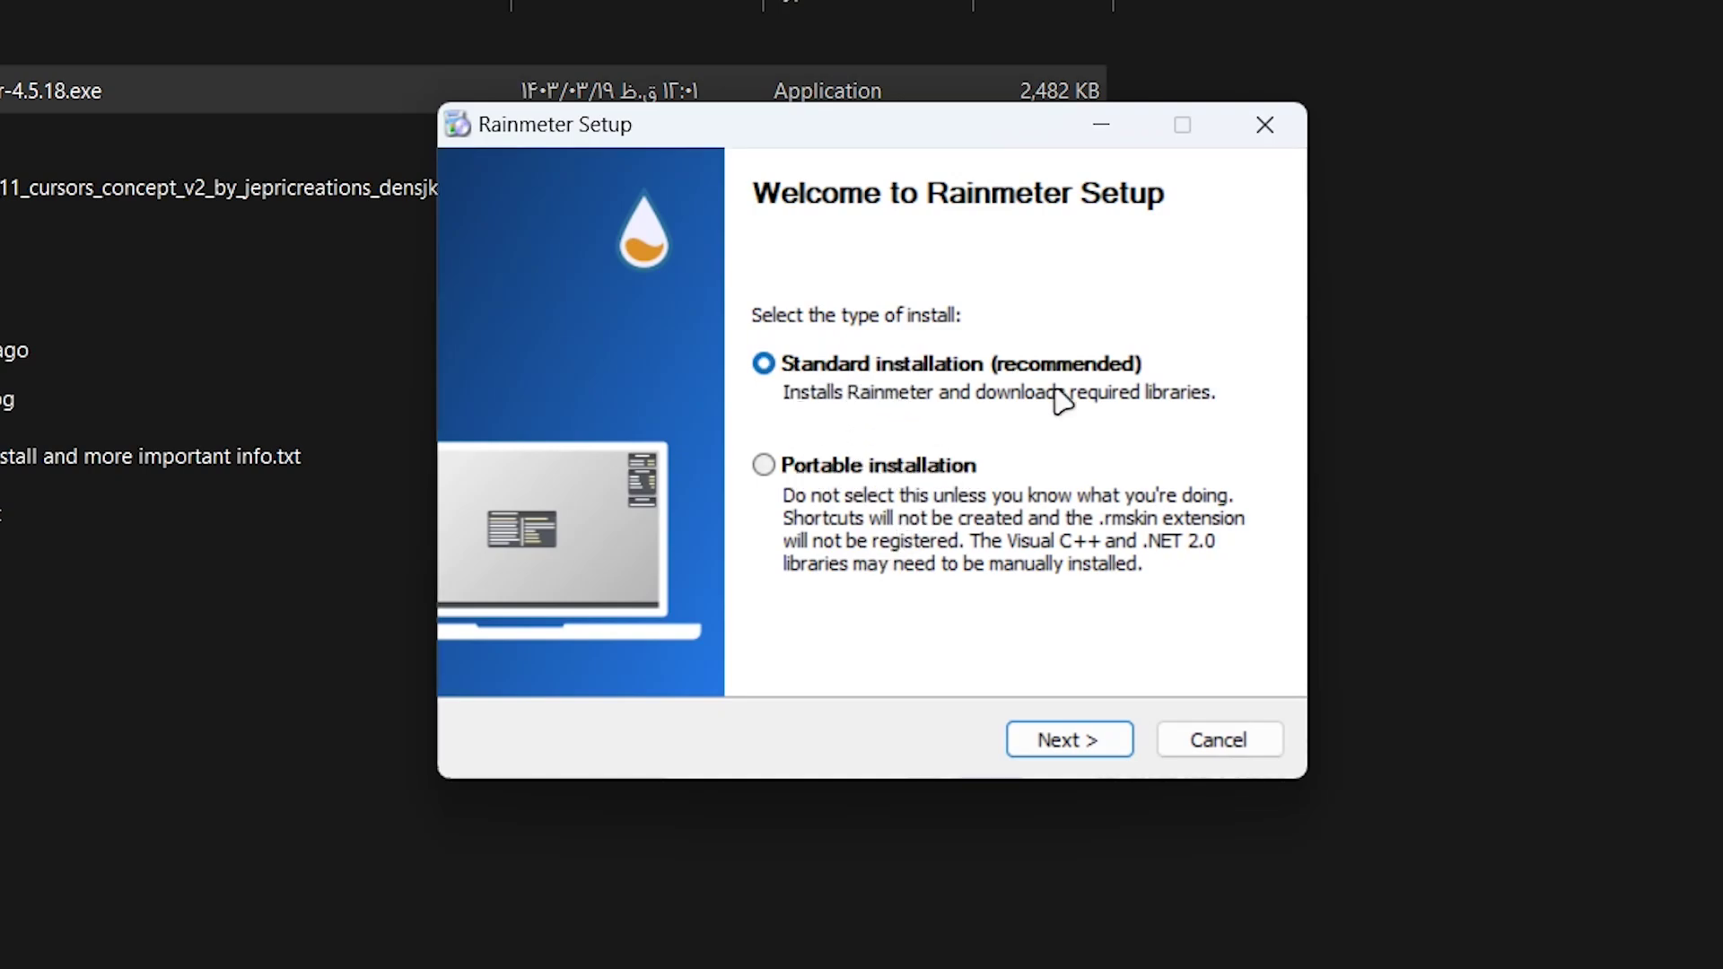
pyautogui.click(1111, 736)
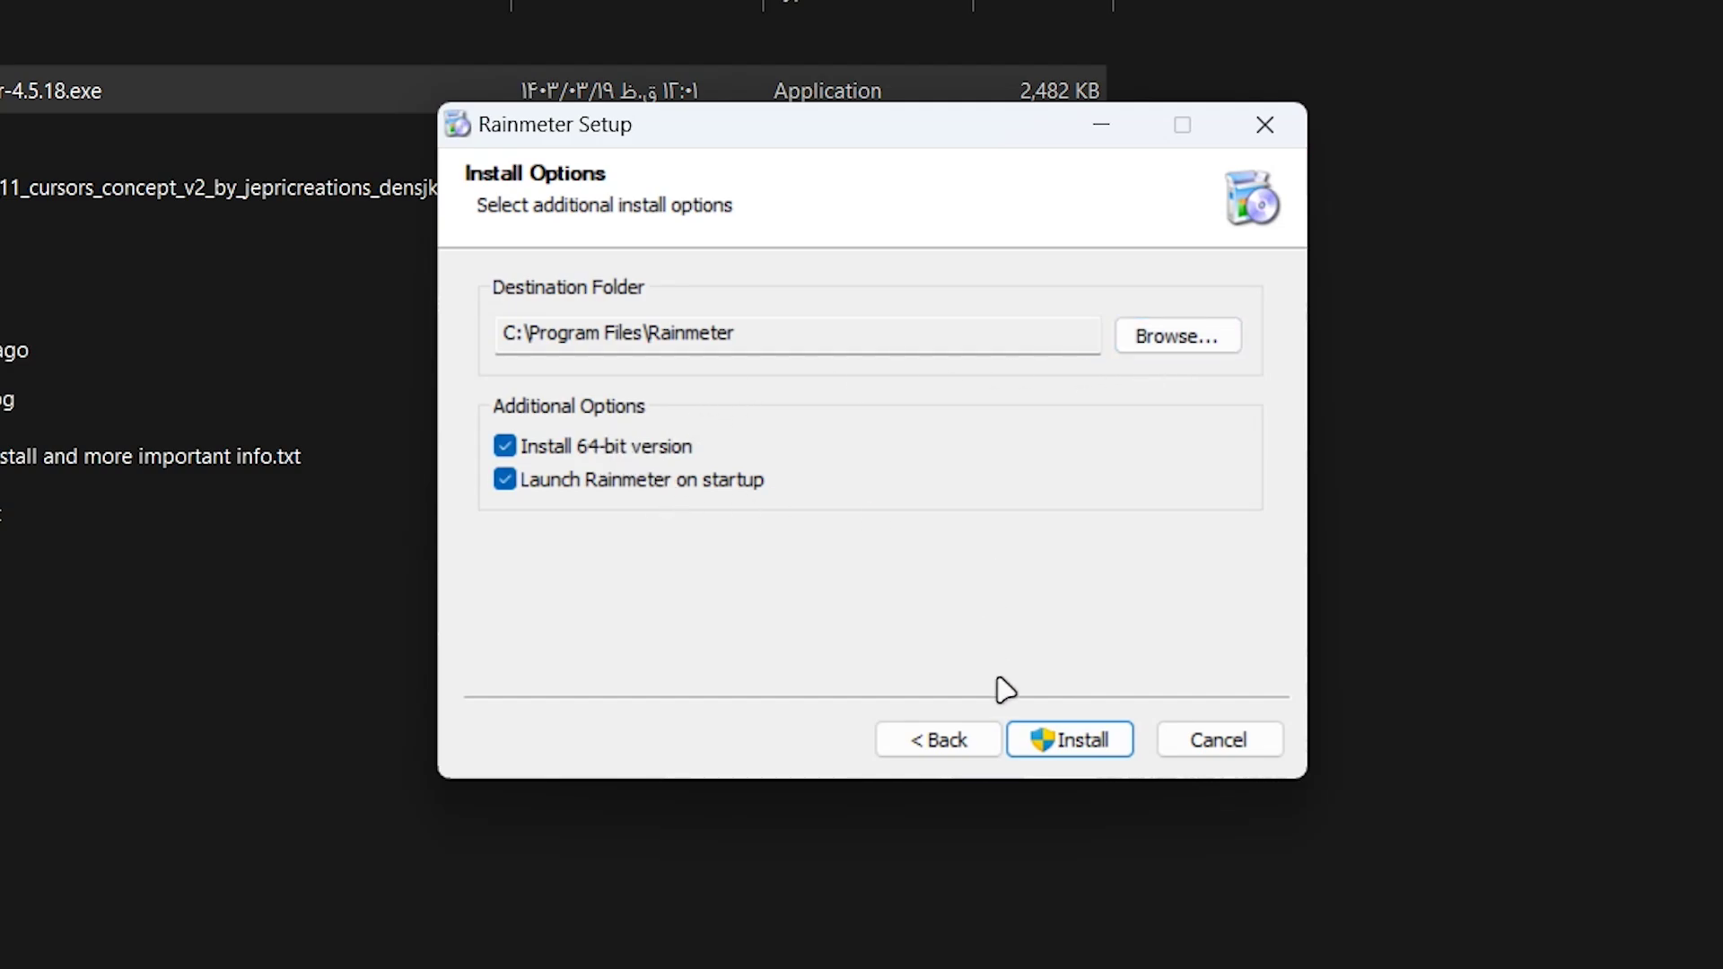
pyautogui.click(1043, 743)
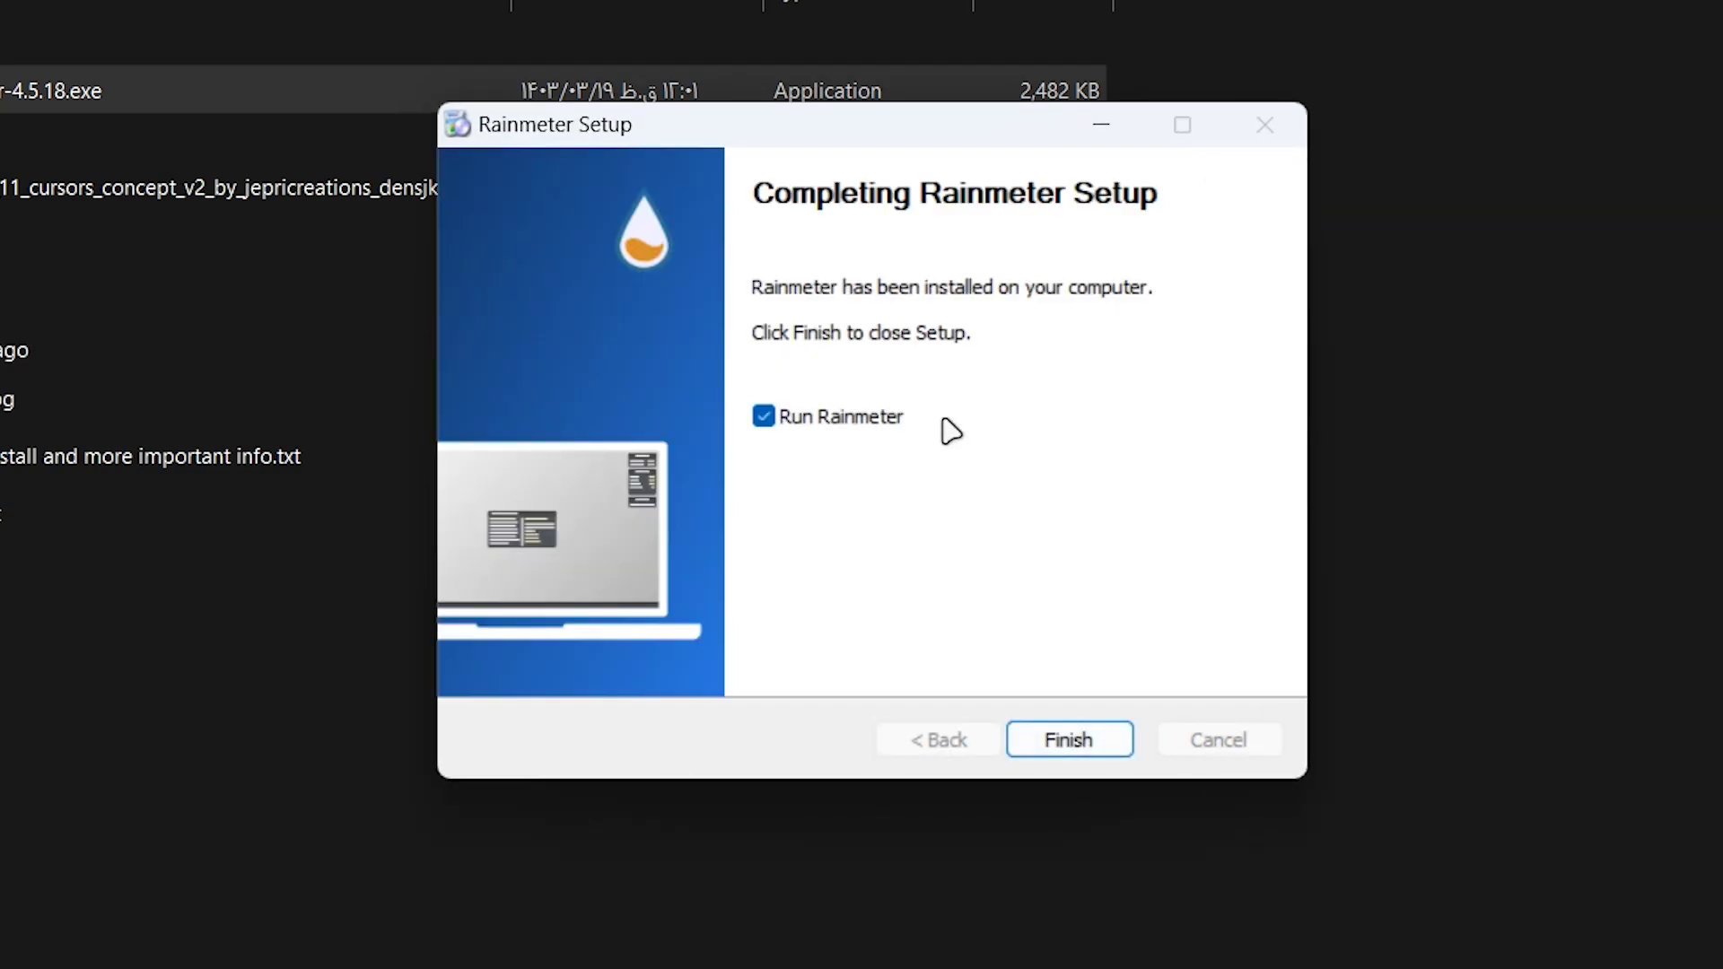
pyautogui.click(831, 418)
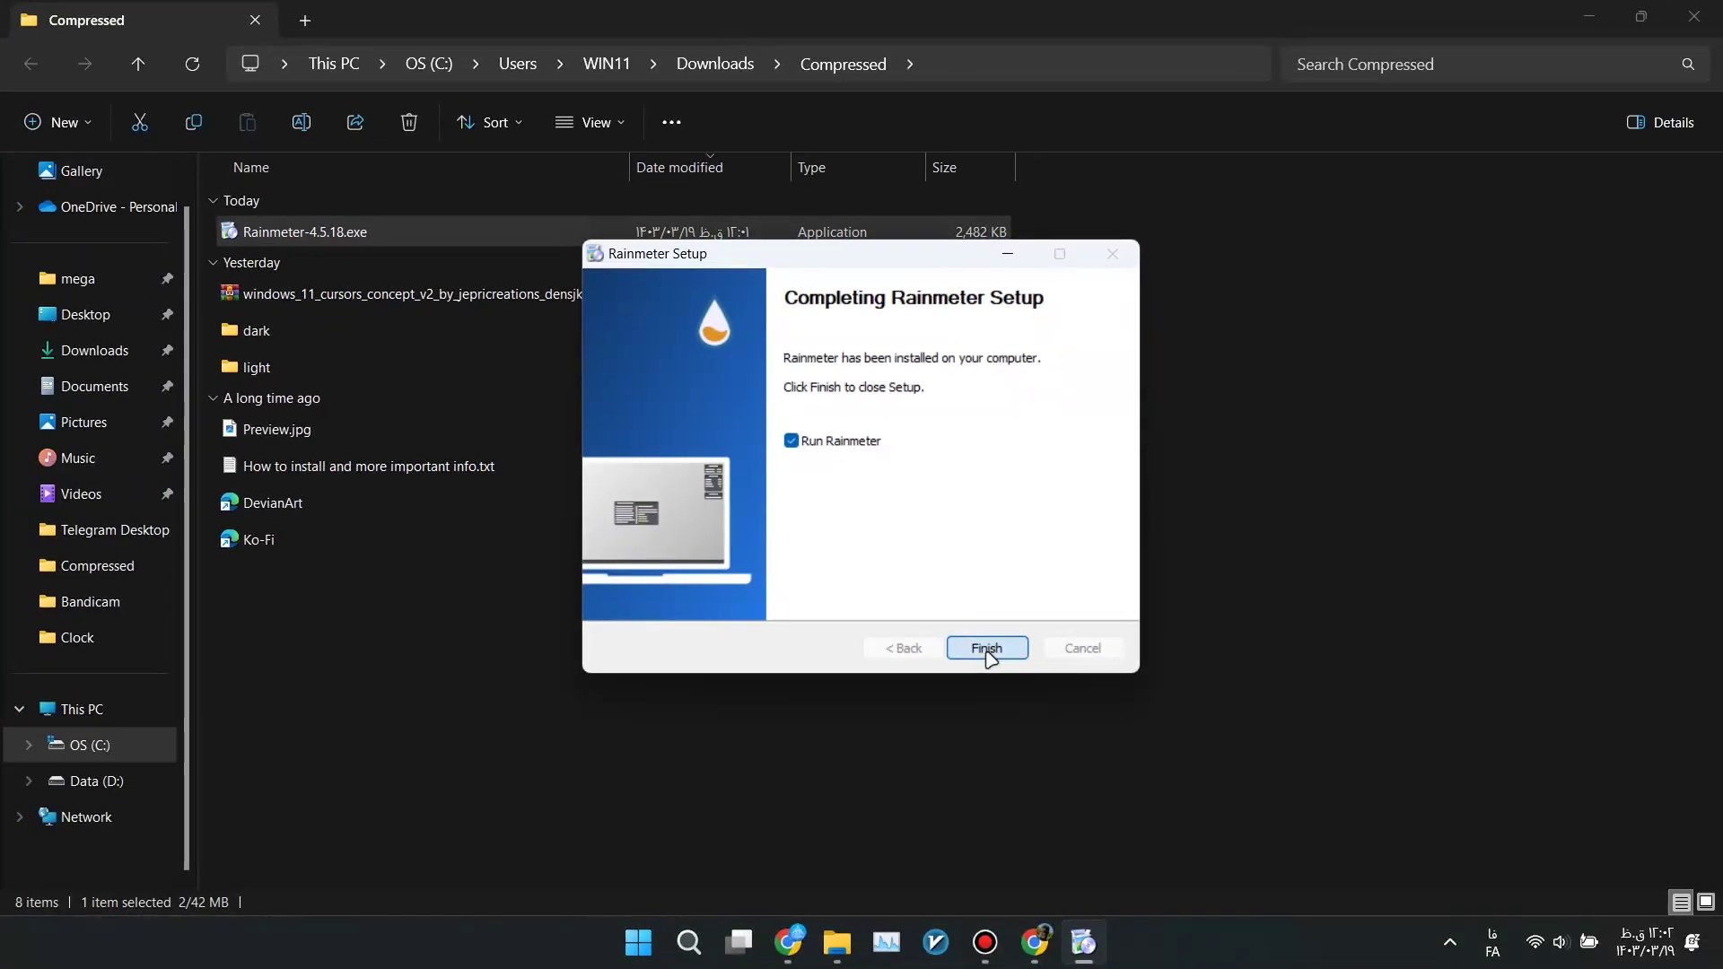
pyautogui.click(988, 645)
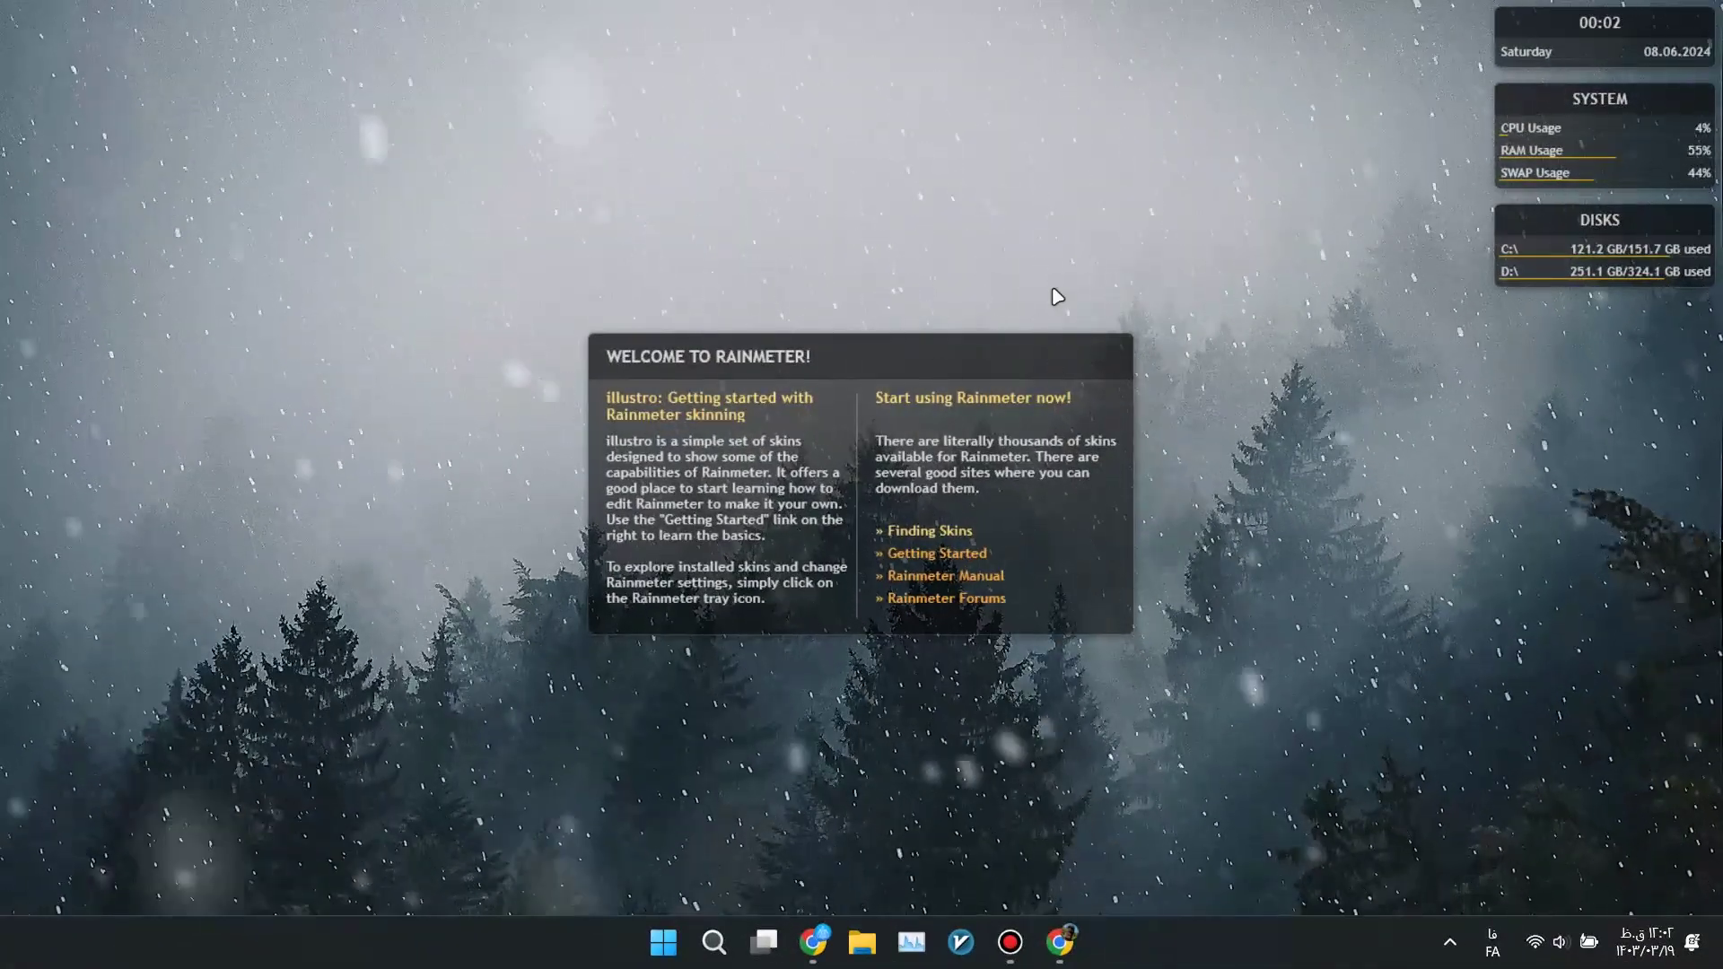
# - Unload the default illustro Welcome, System, Disks, and Clock skins from the desktop
pyautogui.rightClick(970, 413)
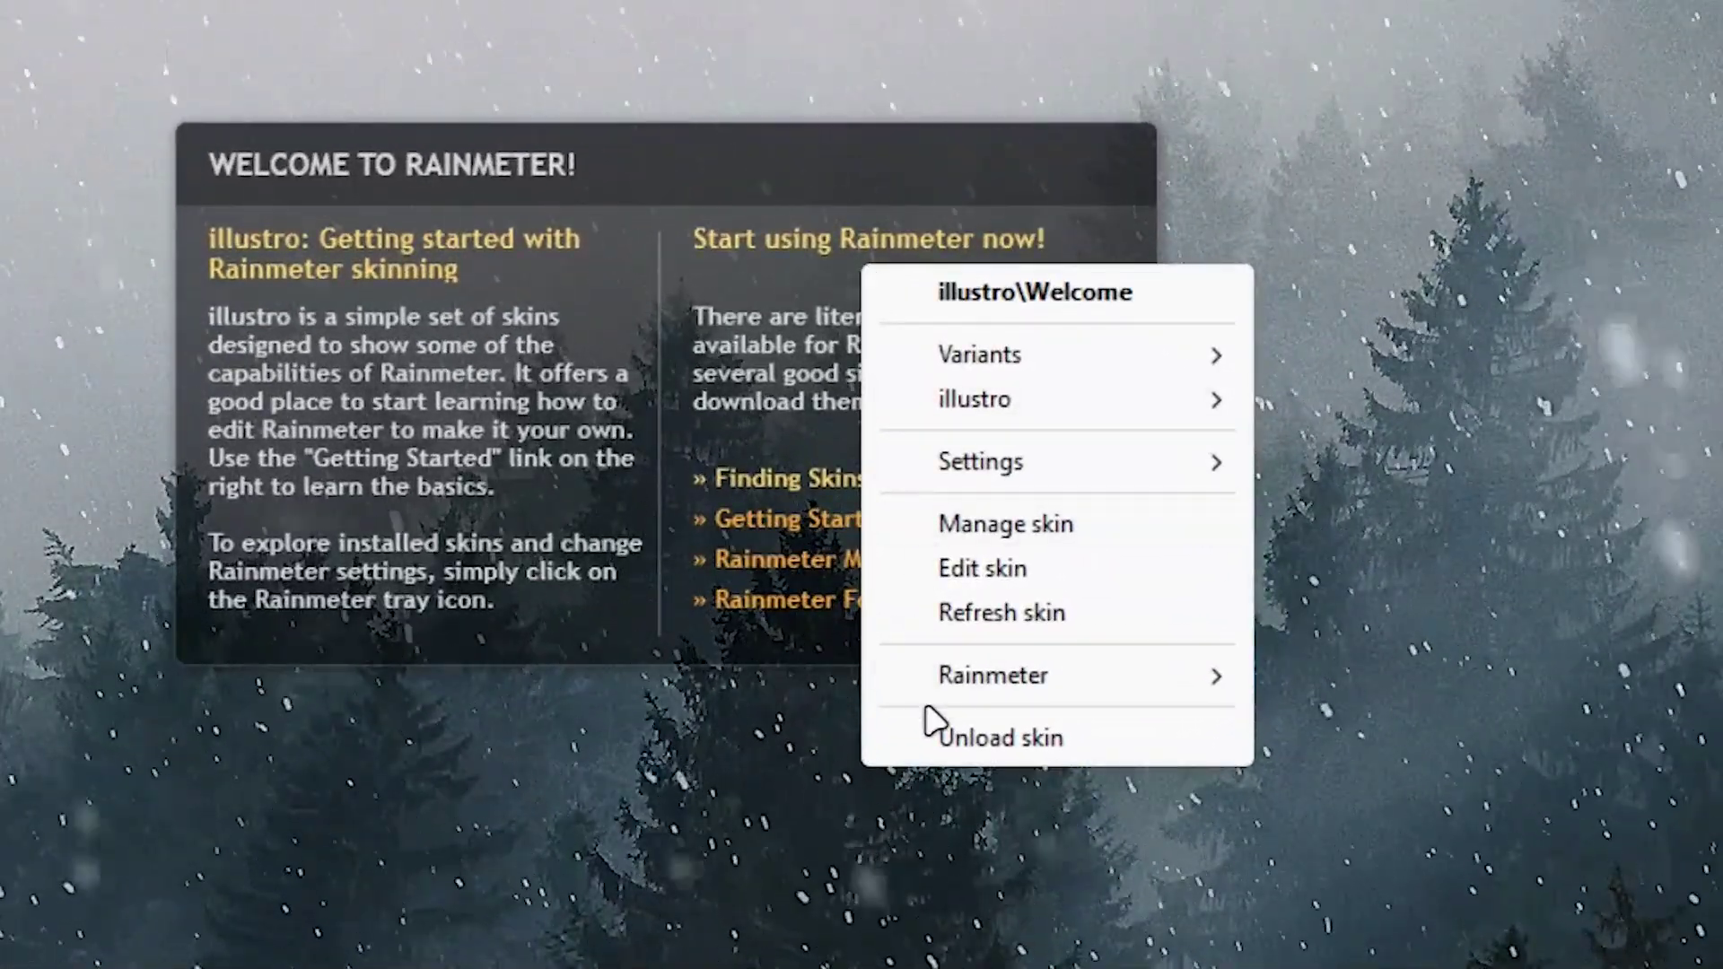
pyautogui.click(1032, 674)
pyautogui.rightClick(1592, 80)
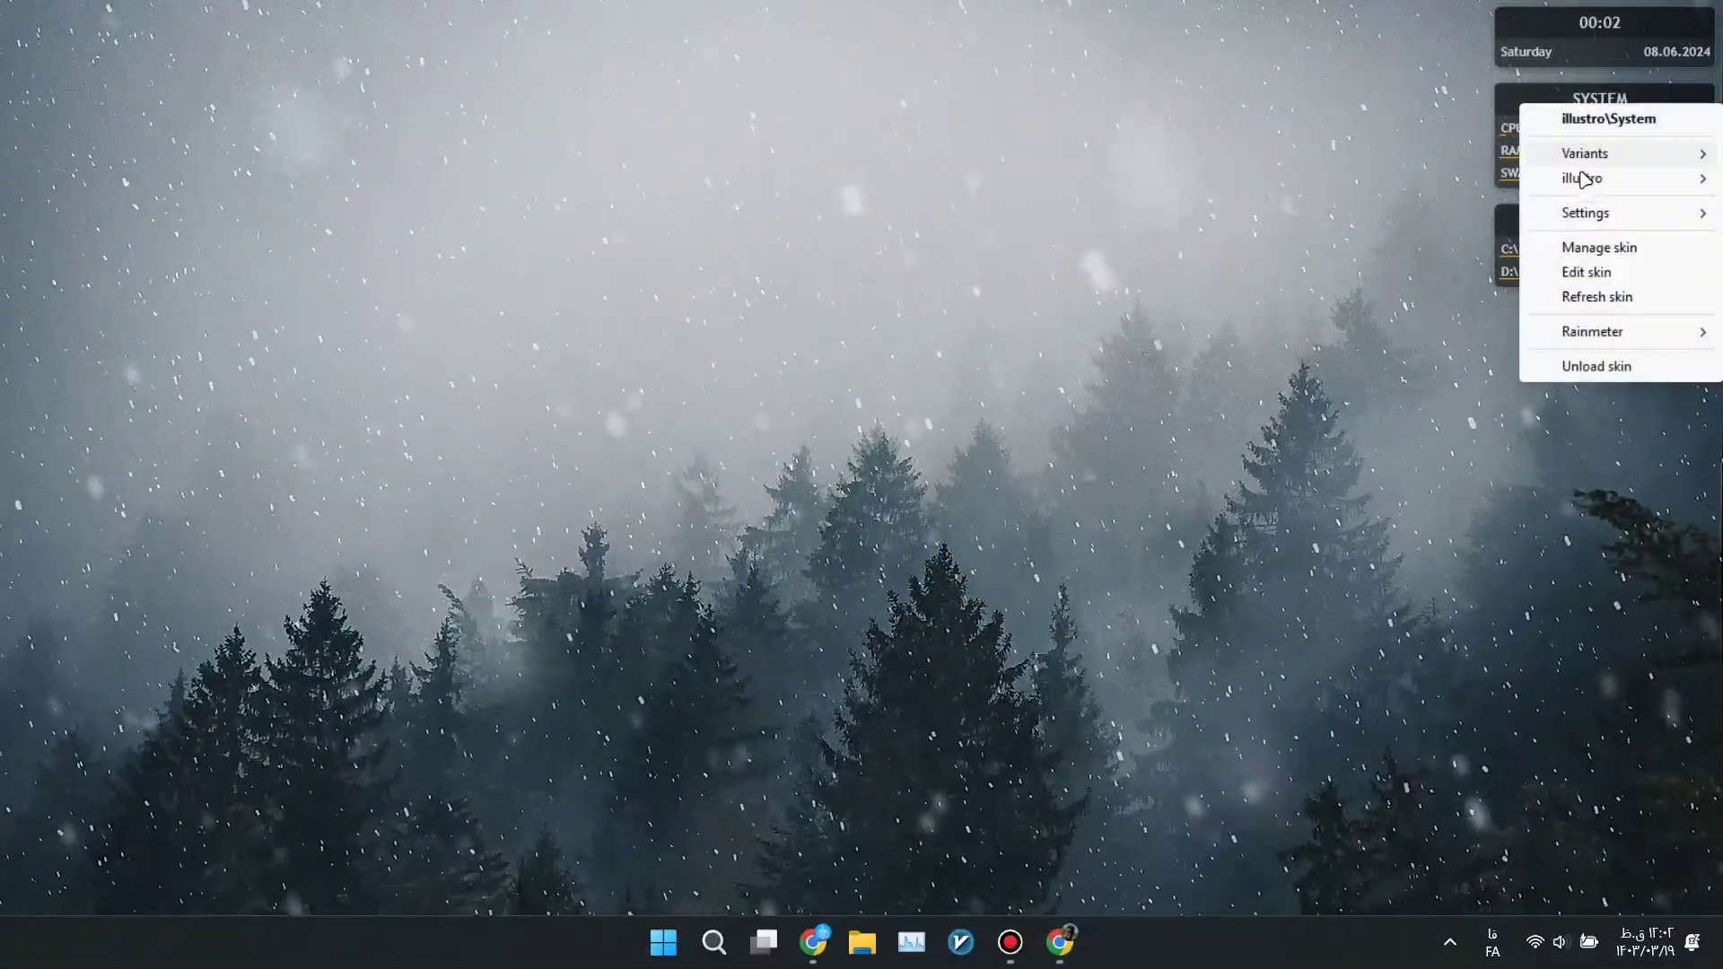
pyautogui.click(1582, 363)
pyautogui.rightClick(1600, 204)
pyautogui.click(1562, 471)
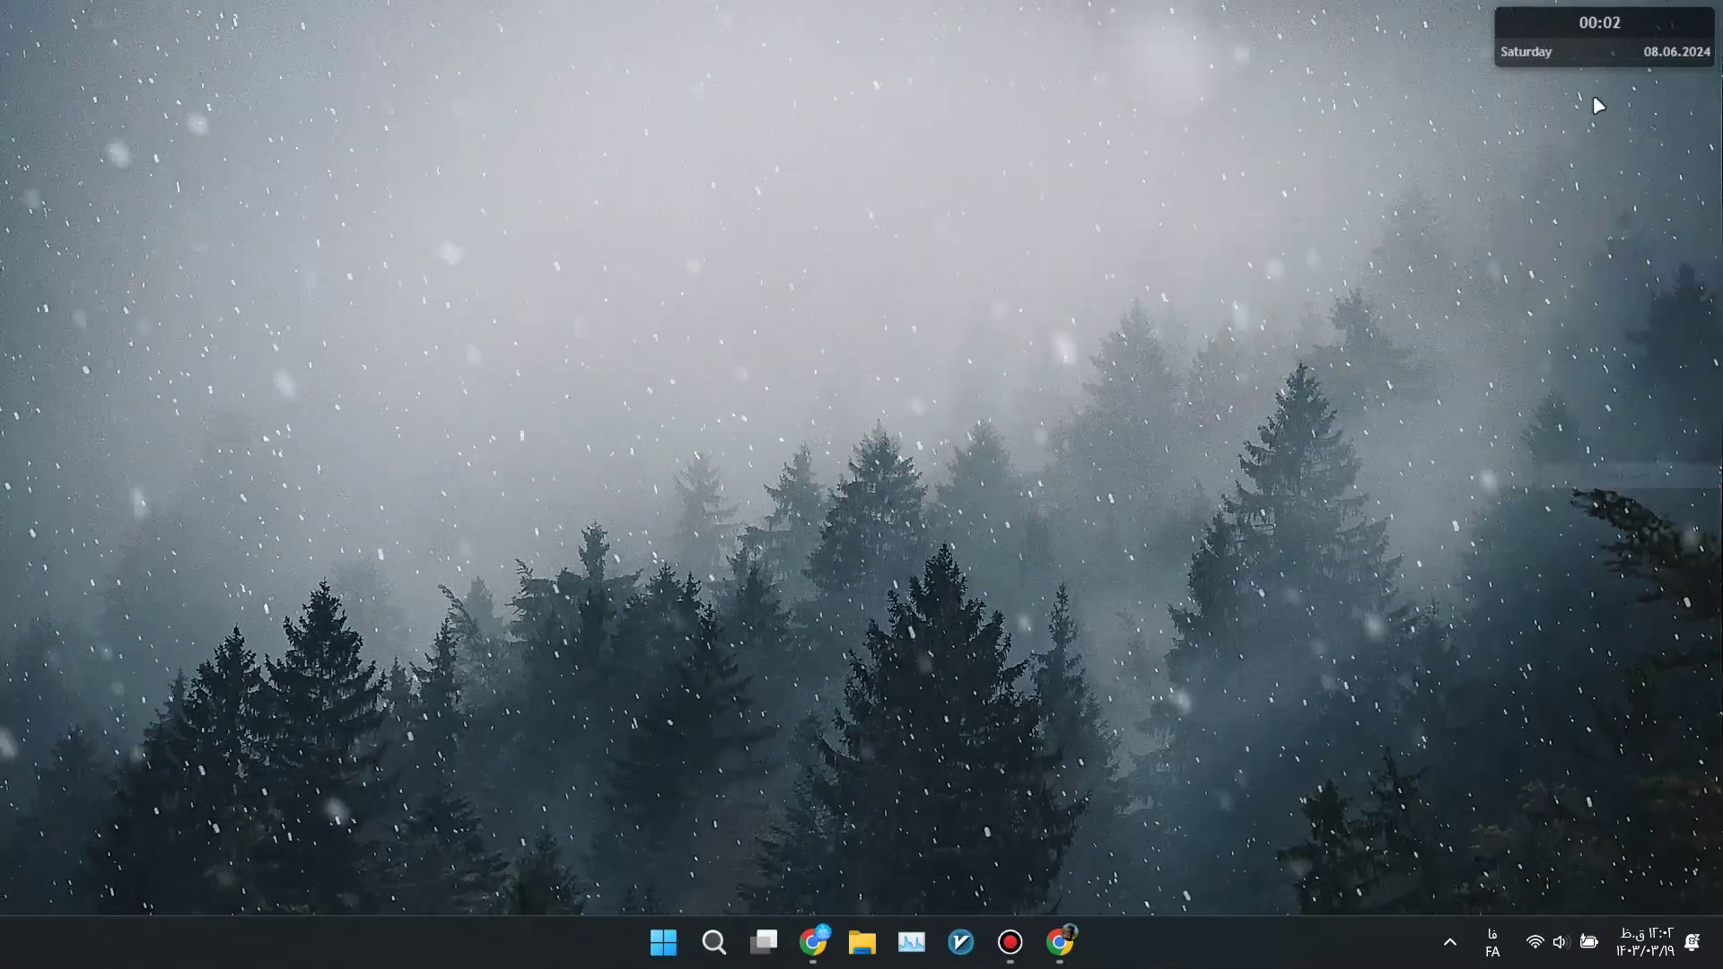
pyautogui.rightClick(1596, 34)
pyautogui.click(1603, 292)
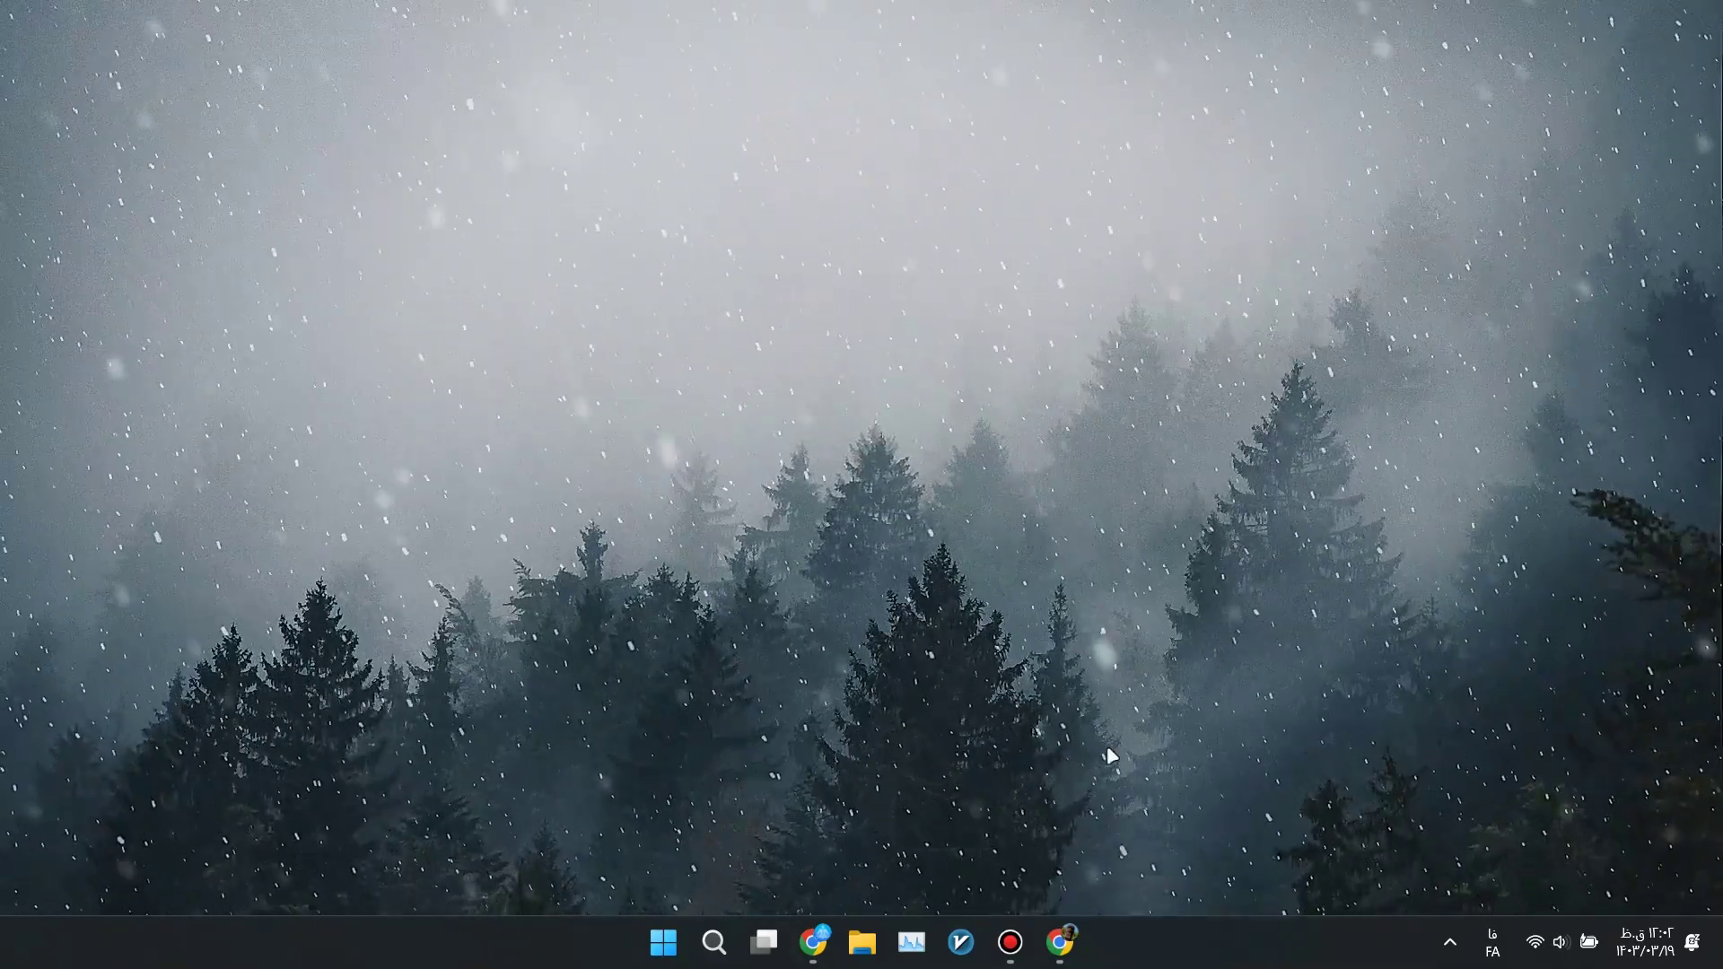
# - Return to the download box in Chrome, open the Mond skin page, and look through its skin samples
pyautogui.click(1060, 943)
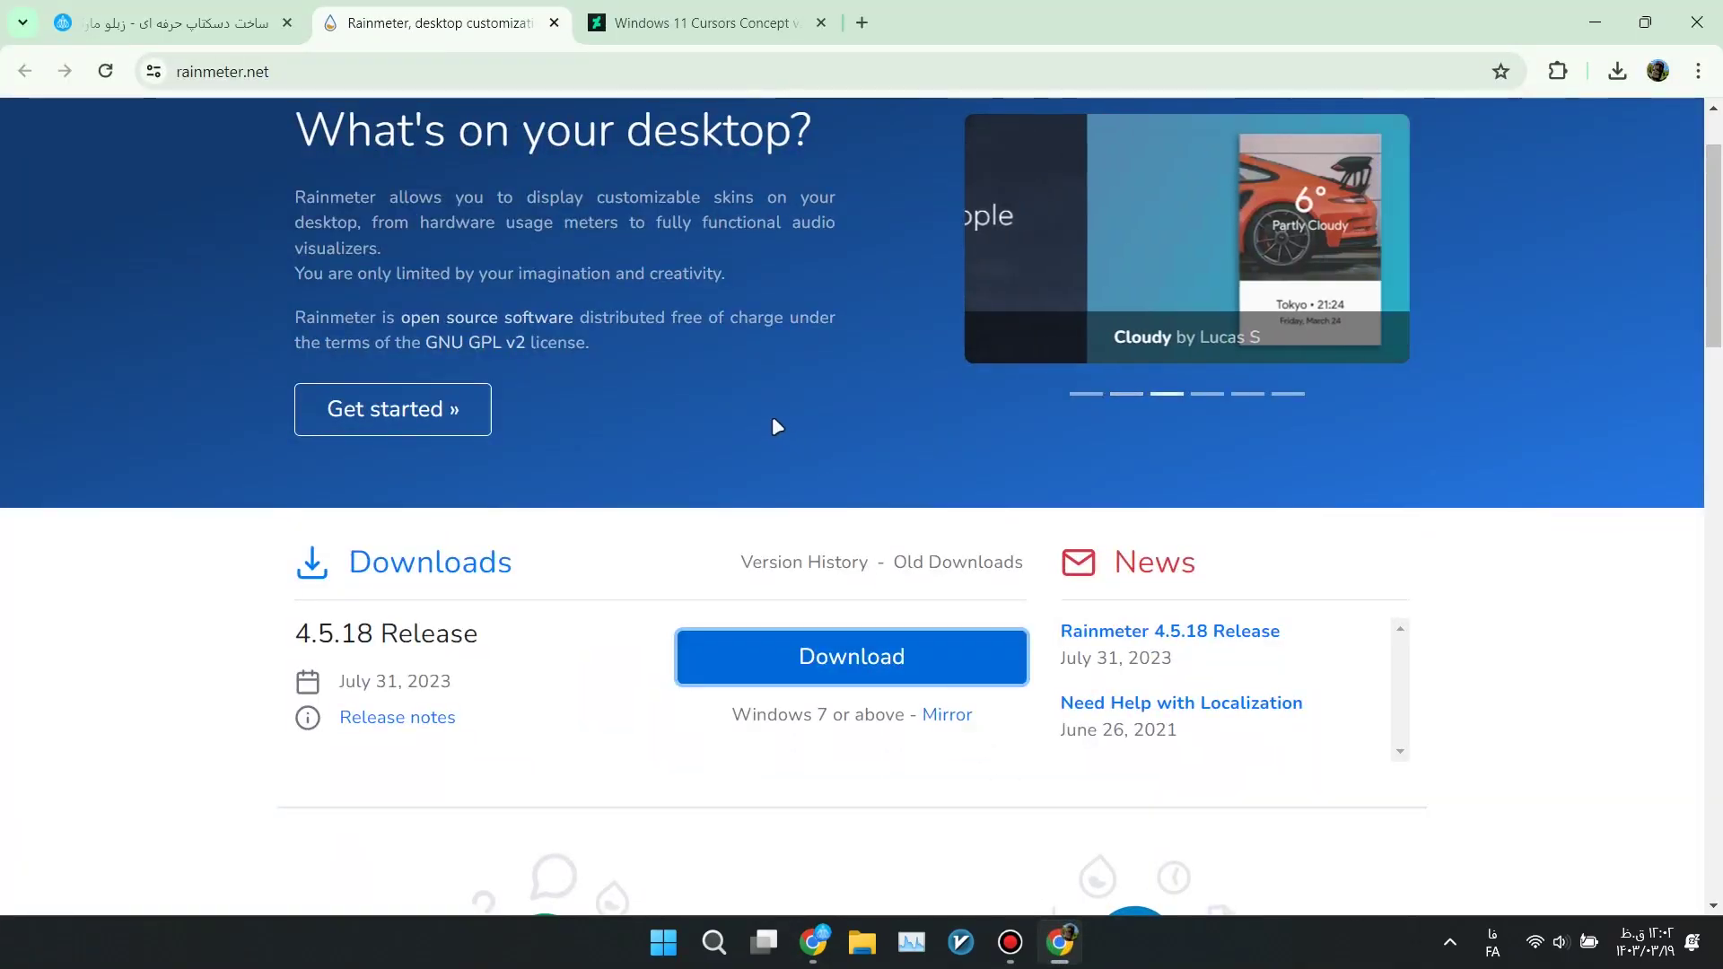
pyautogui.click(179, 22)
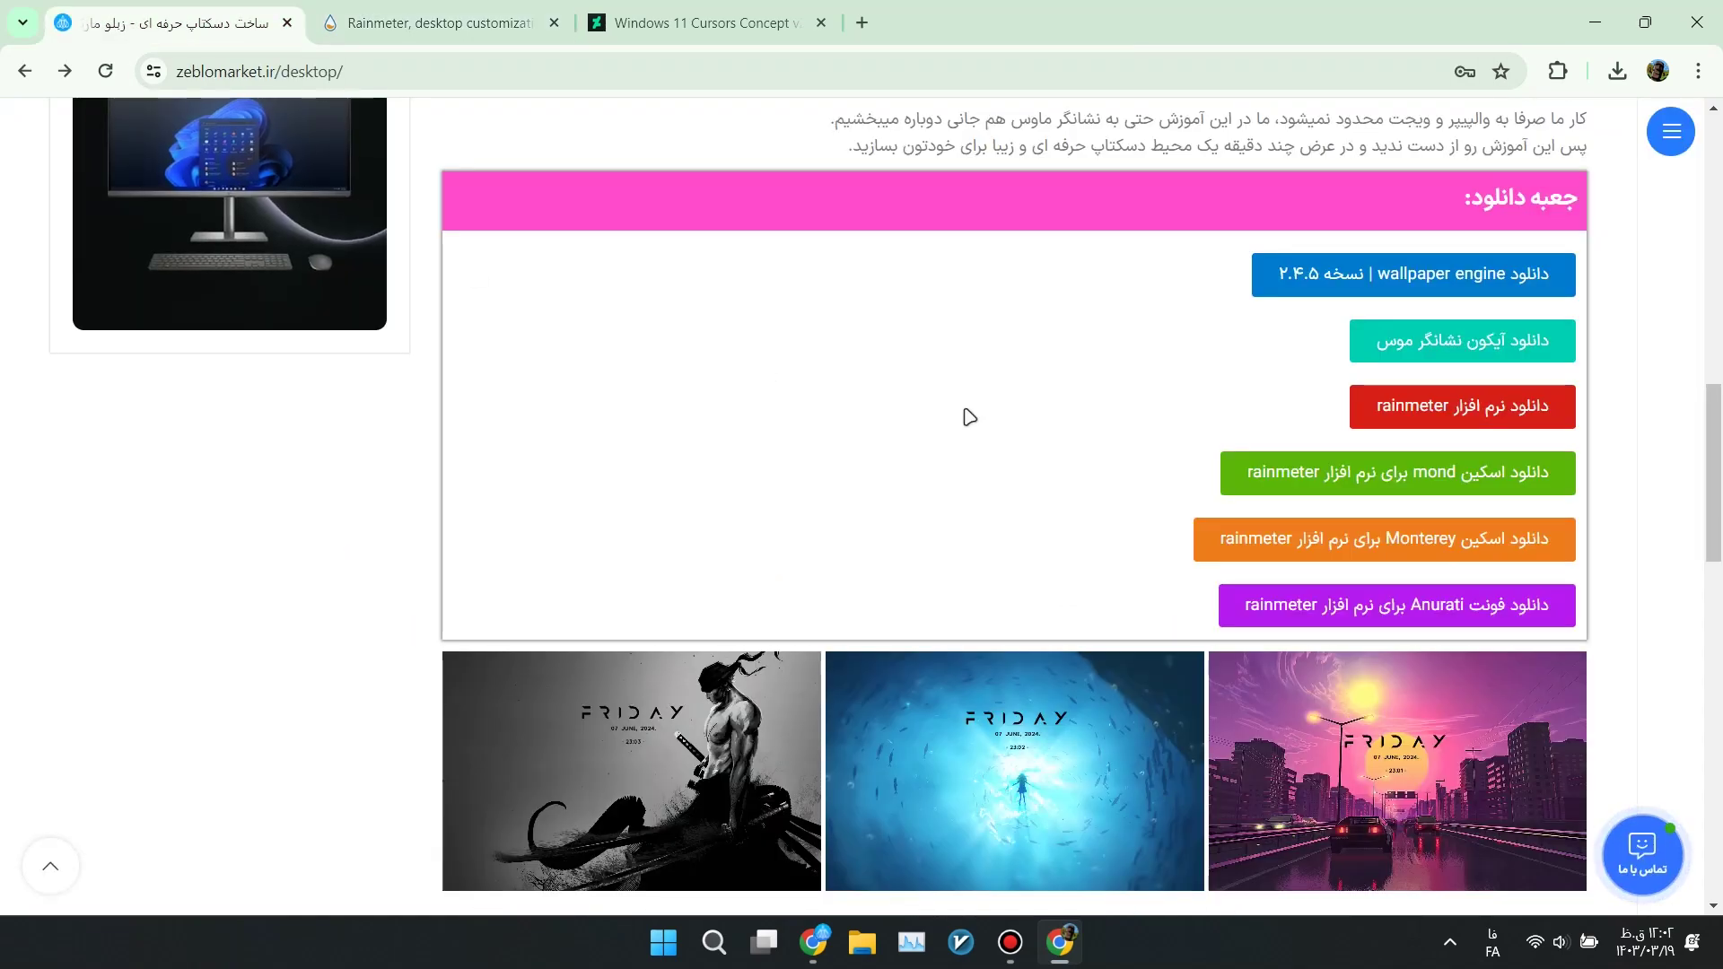
pyautogui.click(1430, 490)
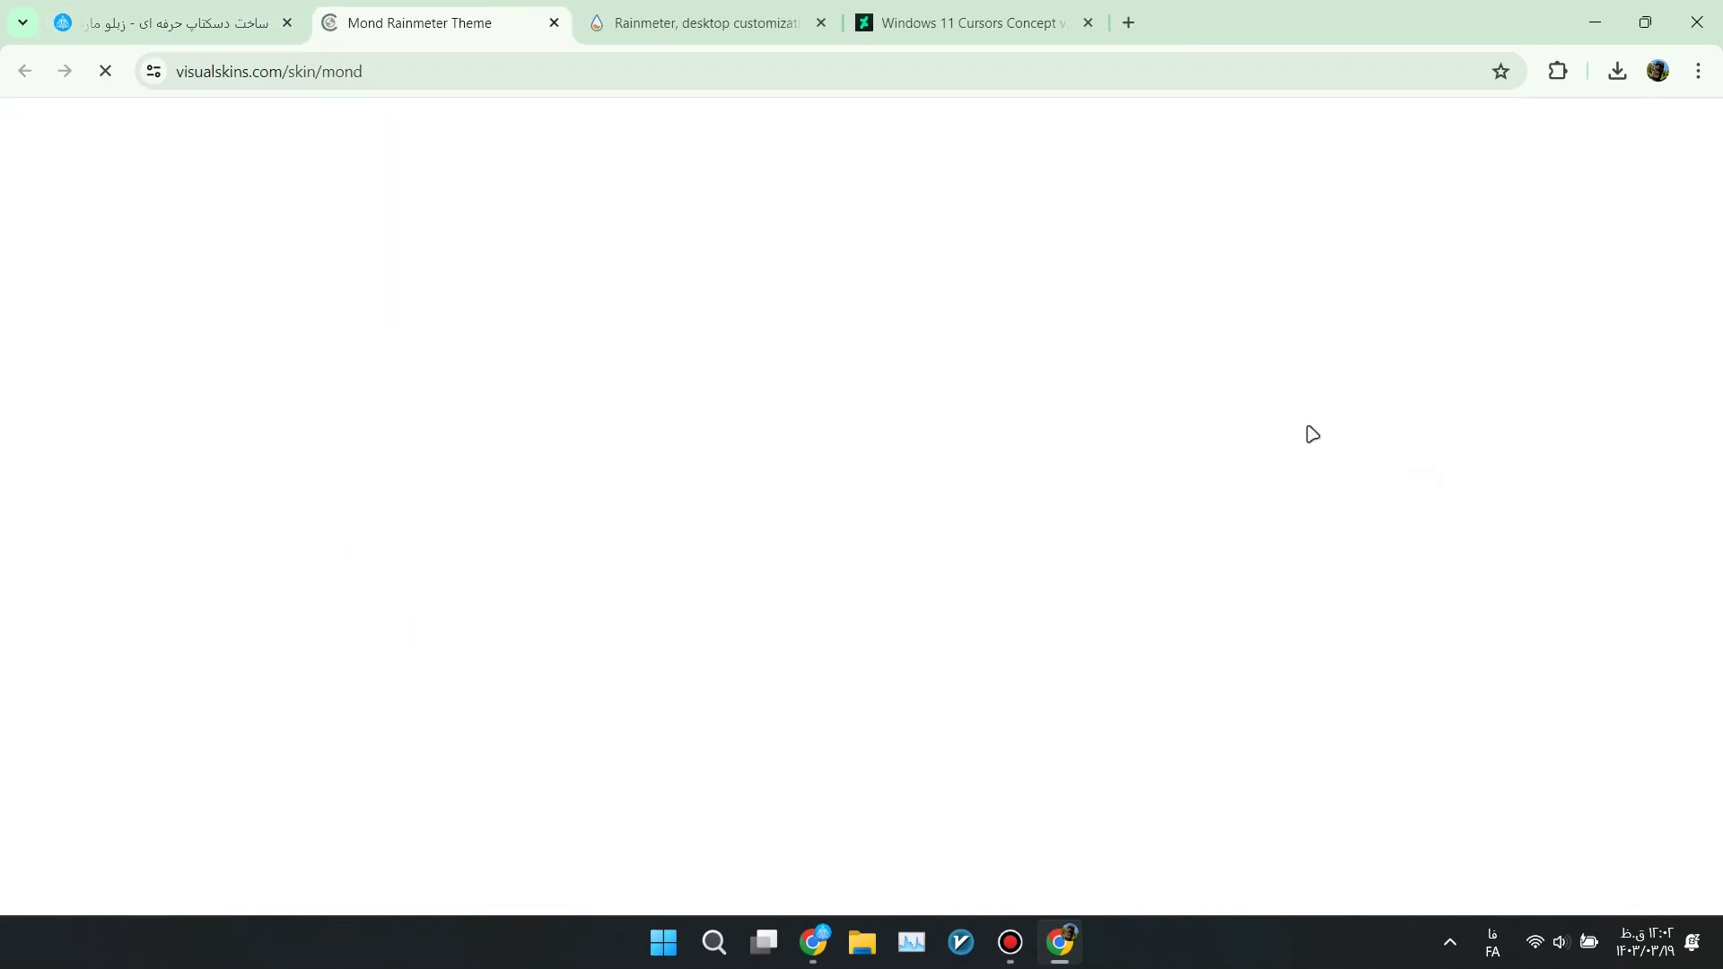
pyautogui.scroll(-2, 440, 610)
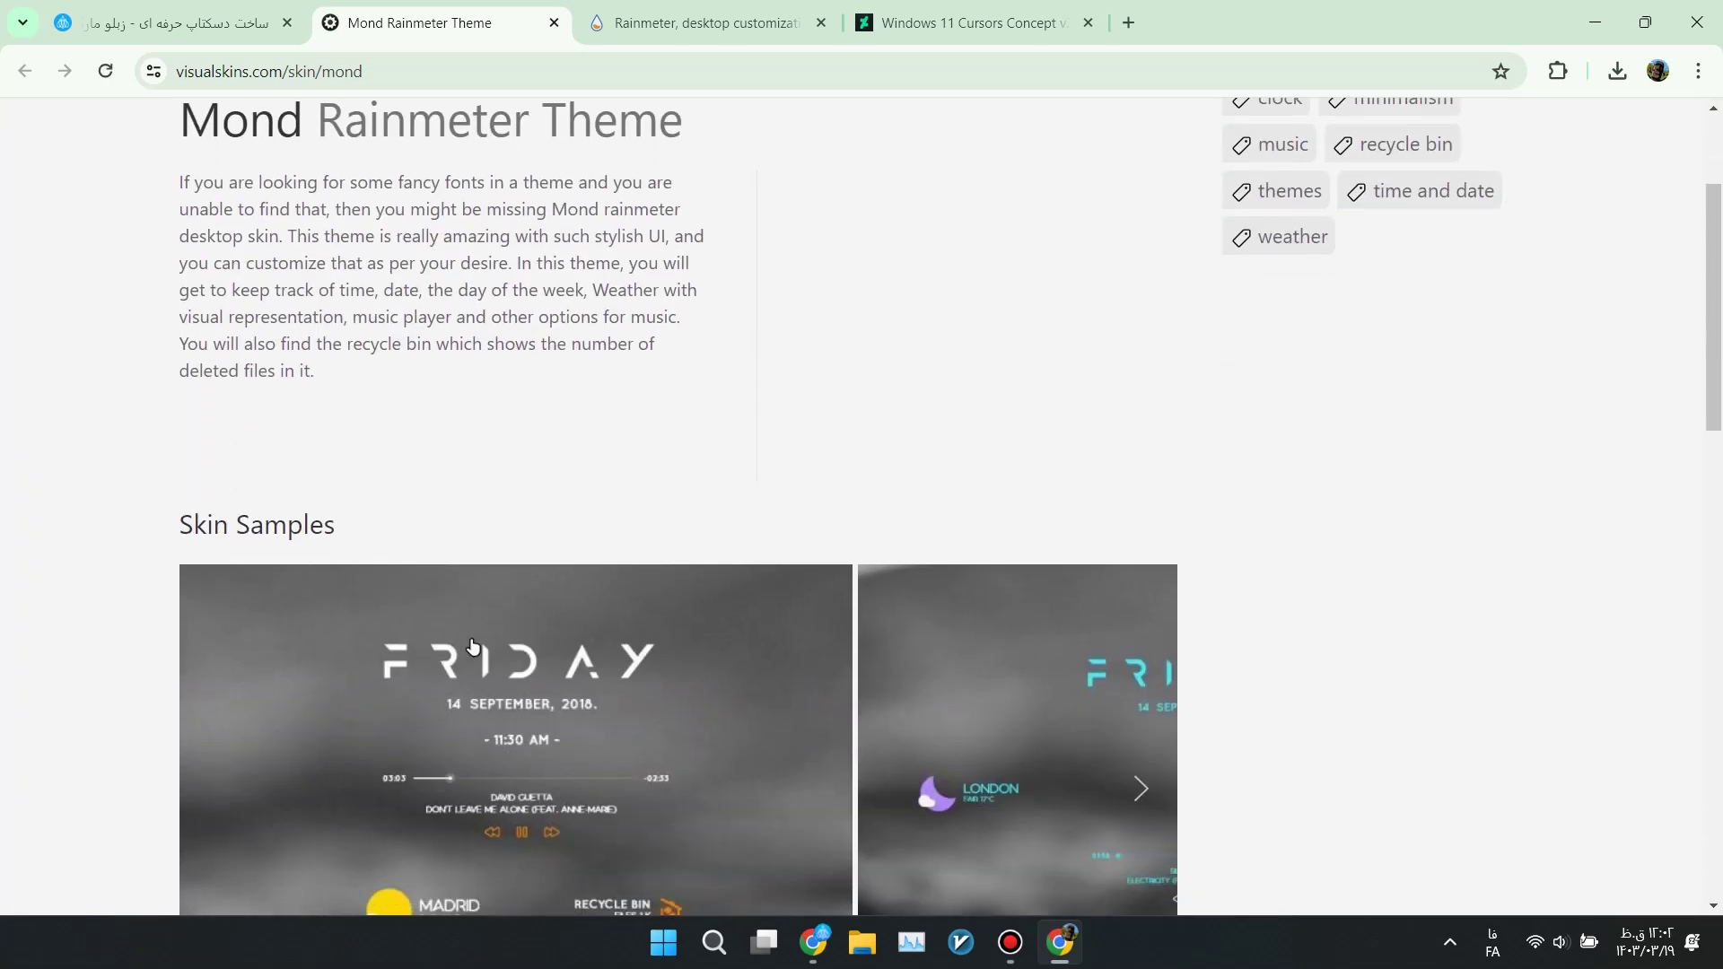
pyautogui.scroll(-2, 485, 657)
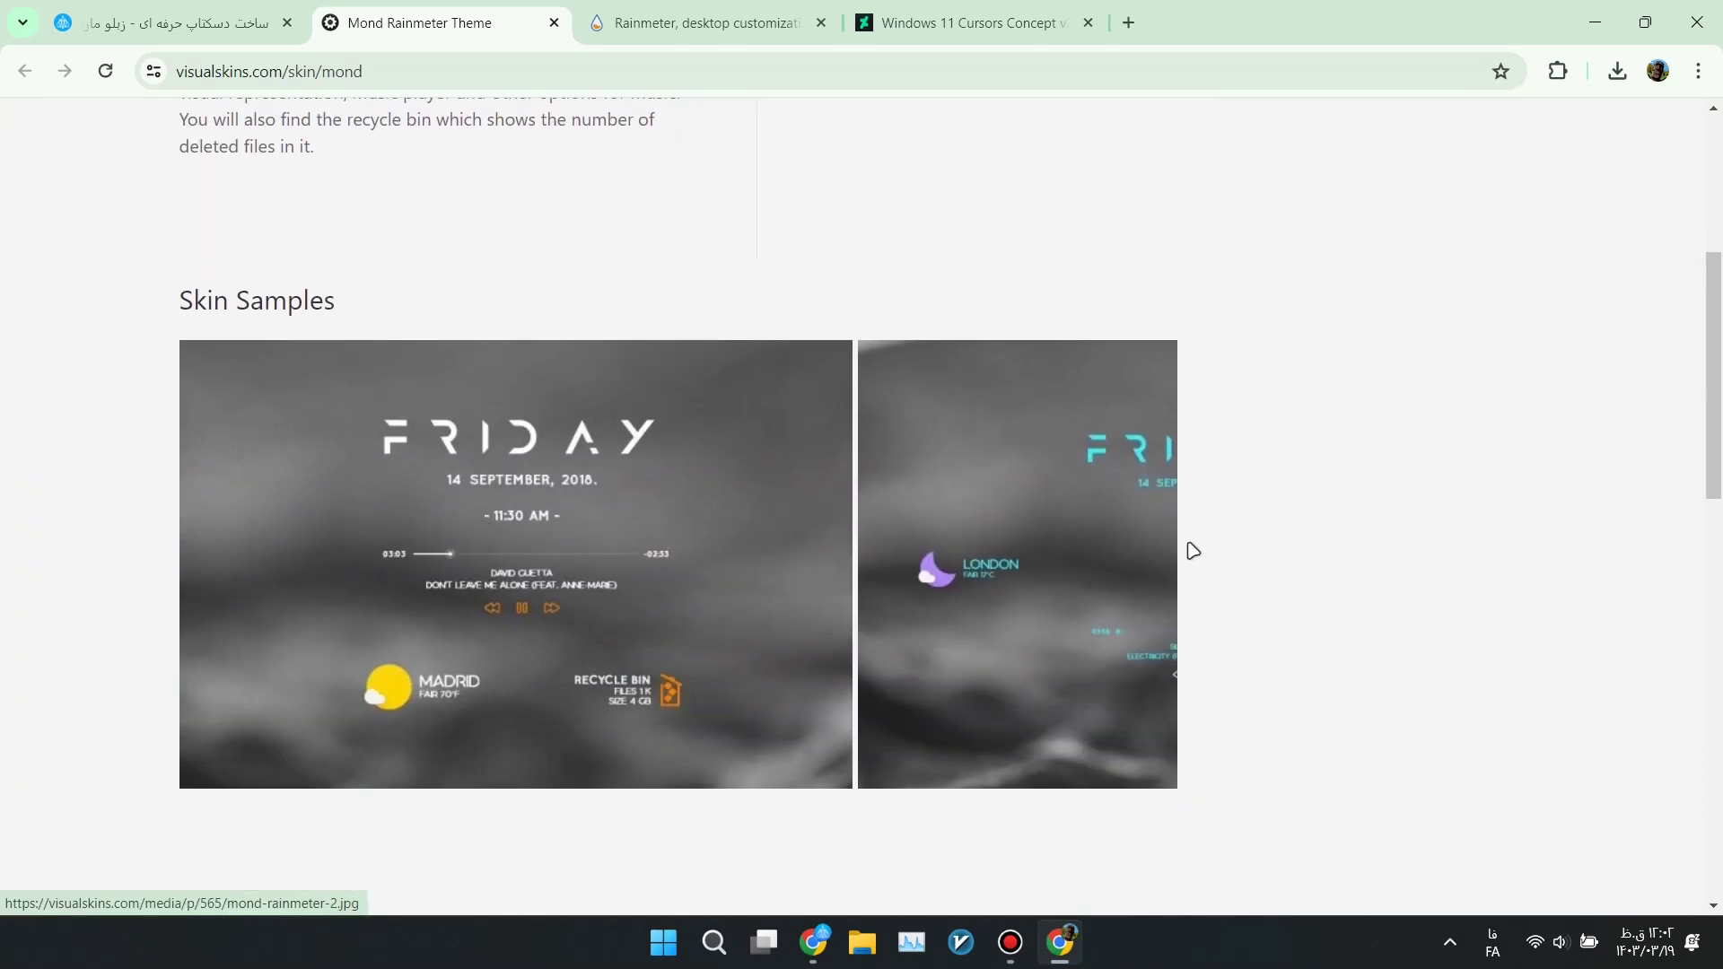
pyautogui.click(1145, 583)
# - Download mond.rmskin, open it from its folder, and install the Mond skin with its included layout applied
pyautogui.scroll(-4, 635, 584)
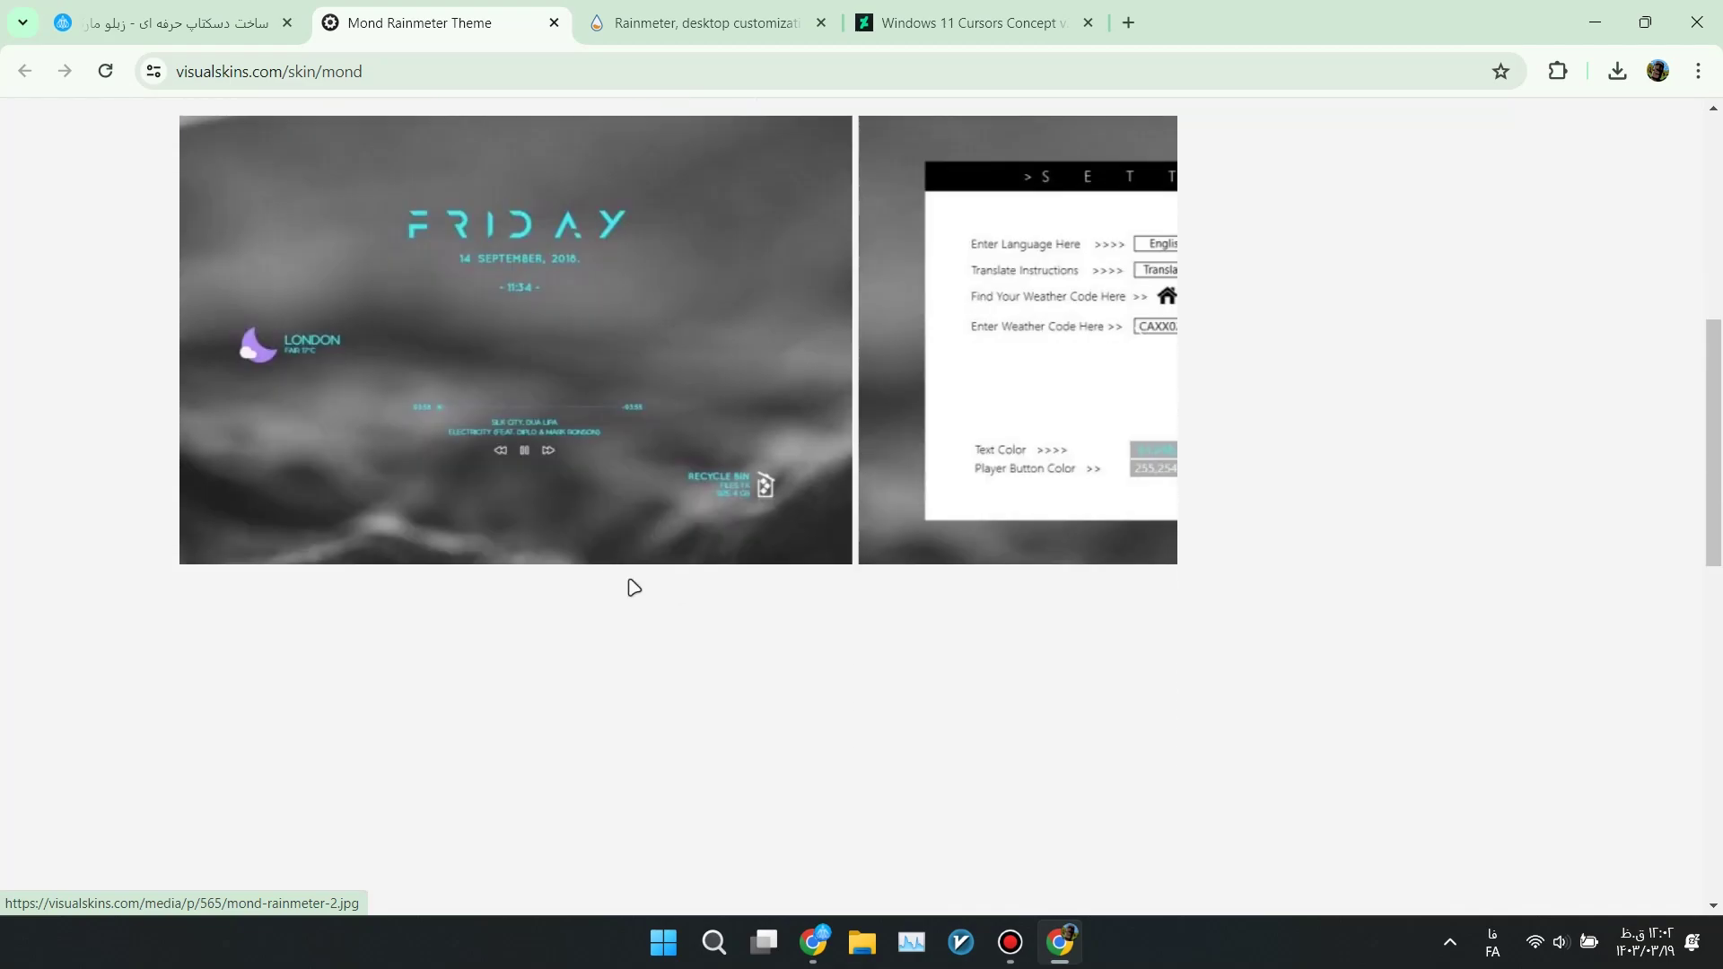
pyautogui.scroll(-2, 305, 662)
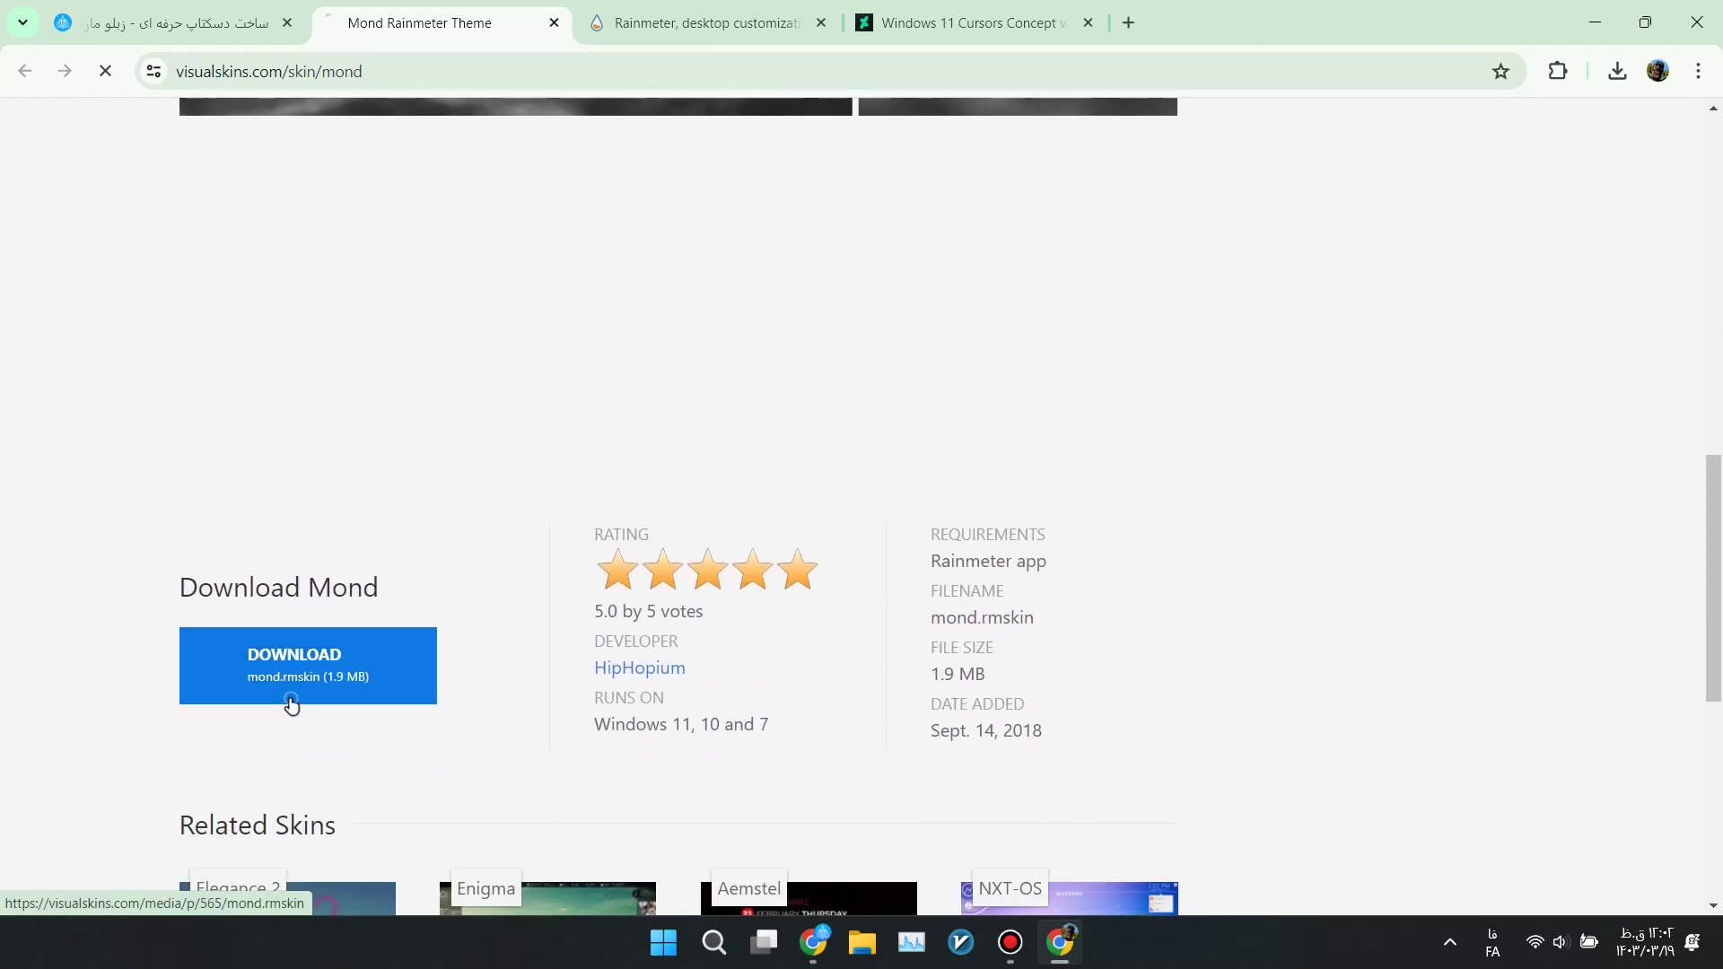
pyautogui.click(288, 703)
pyautogui.click(1559, 169)
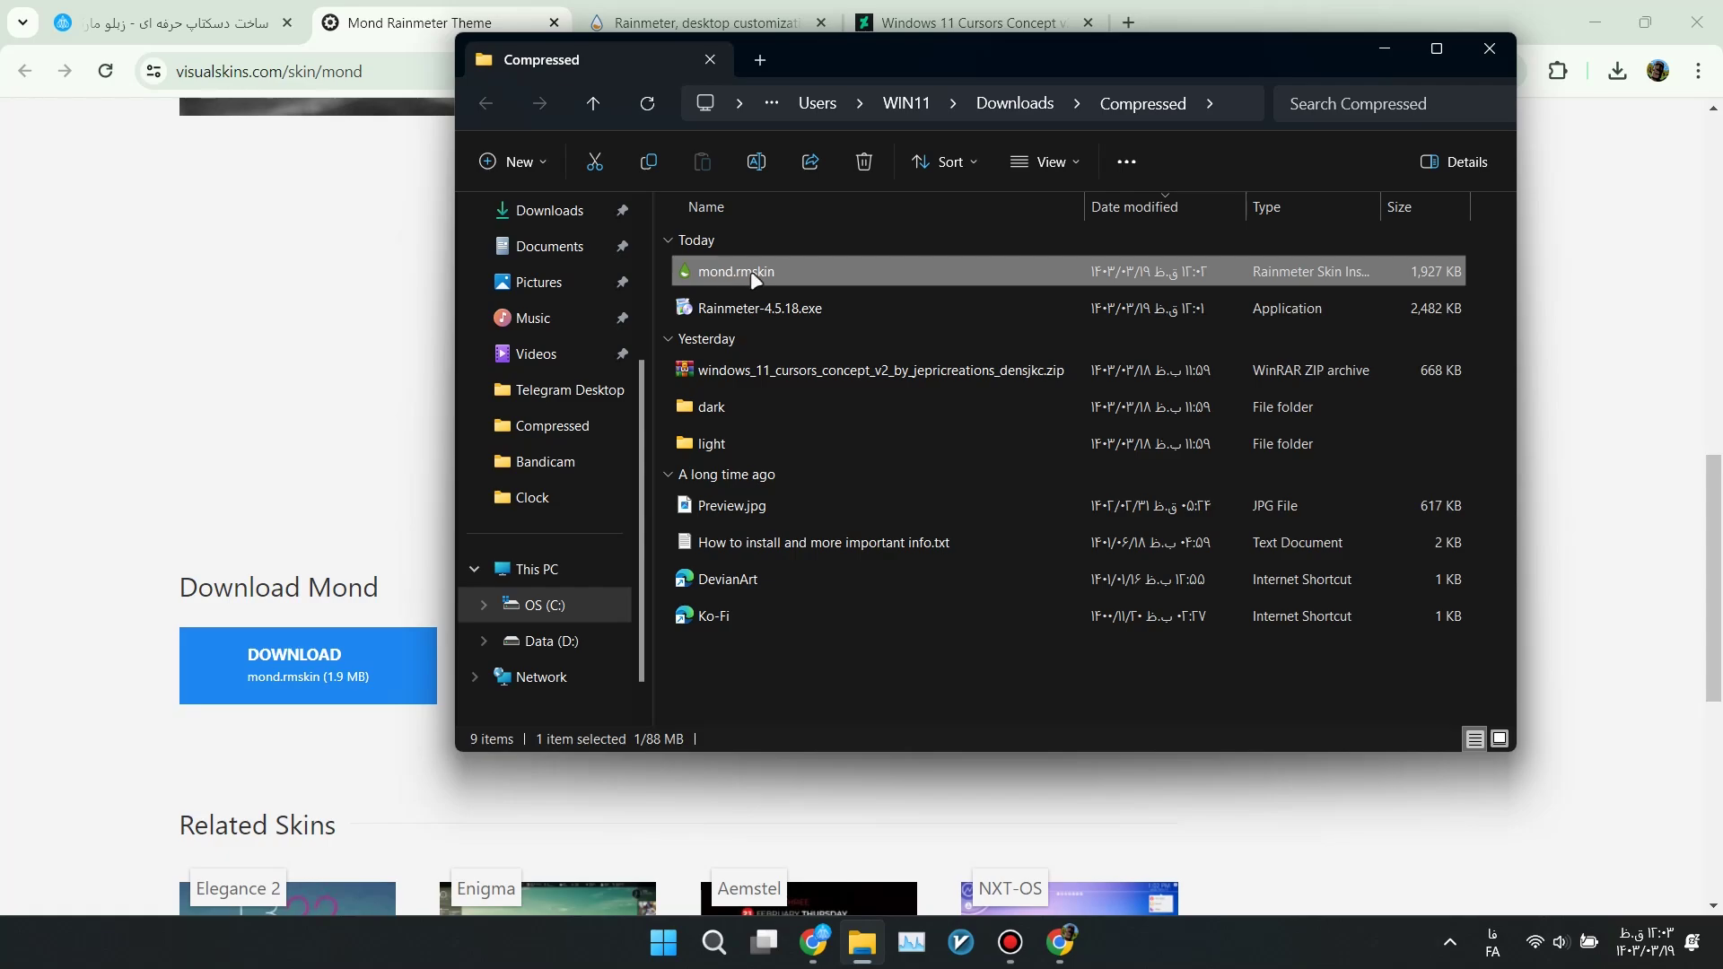
pyautogui.doubleClick(740, 274)
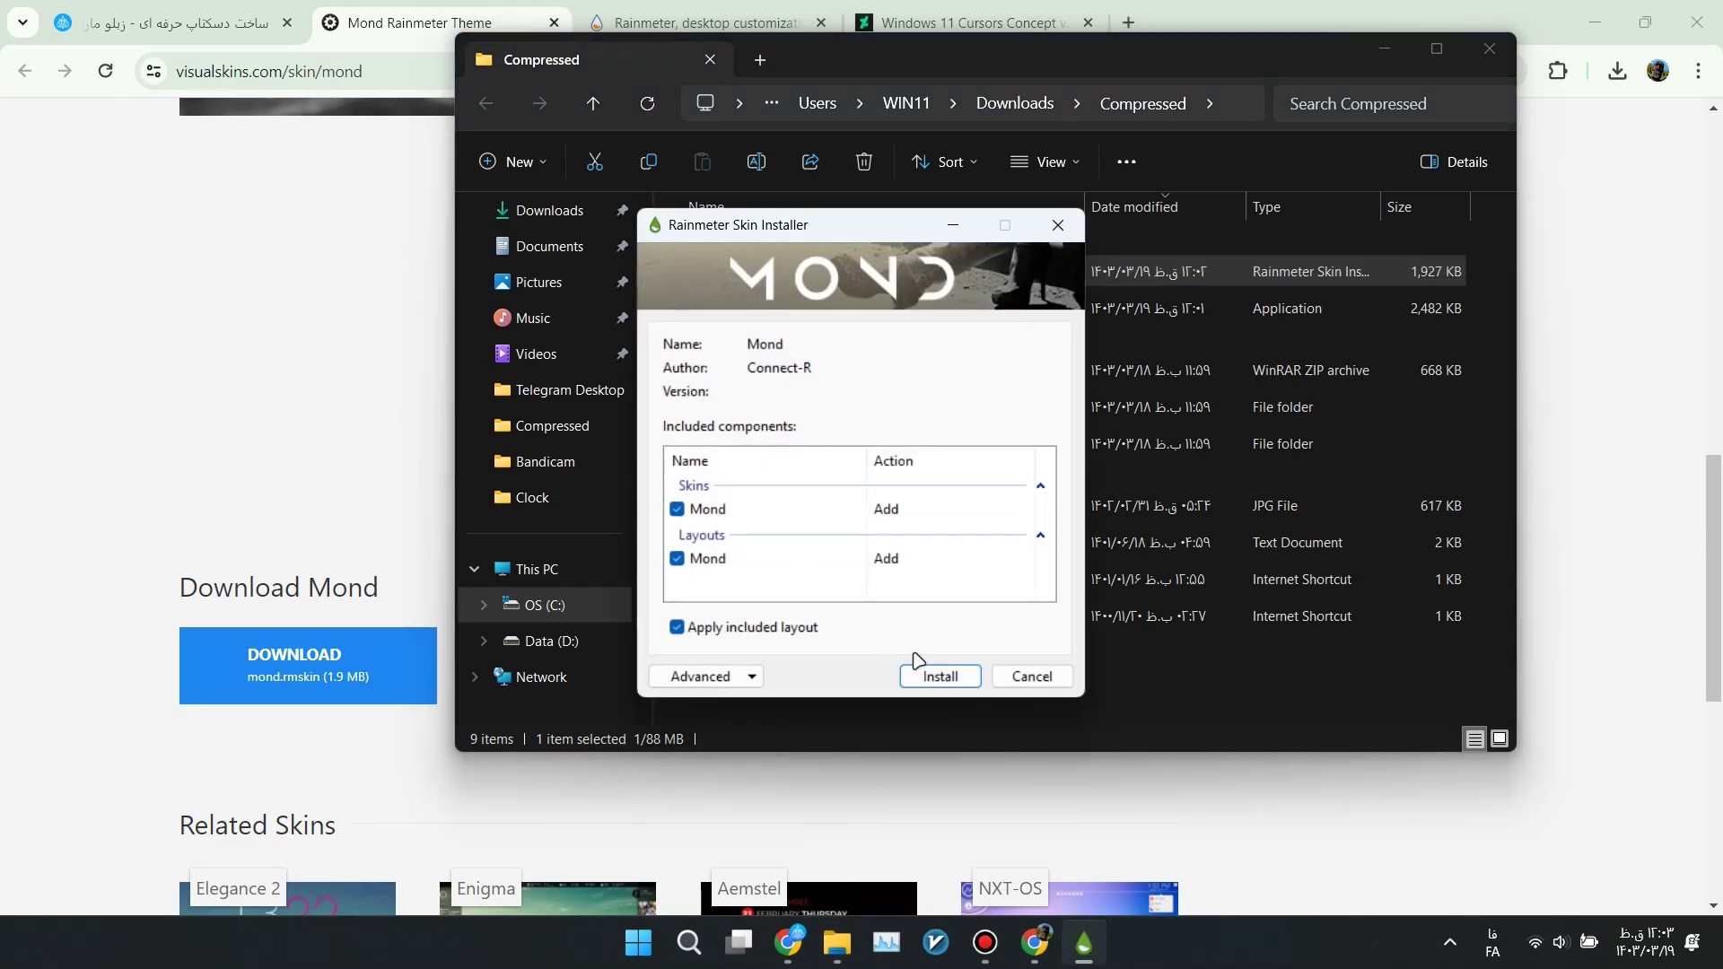
pyautogui.click(938, 677)
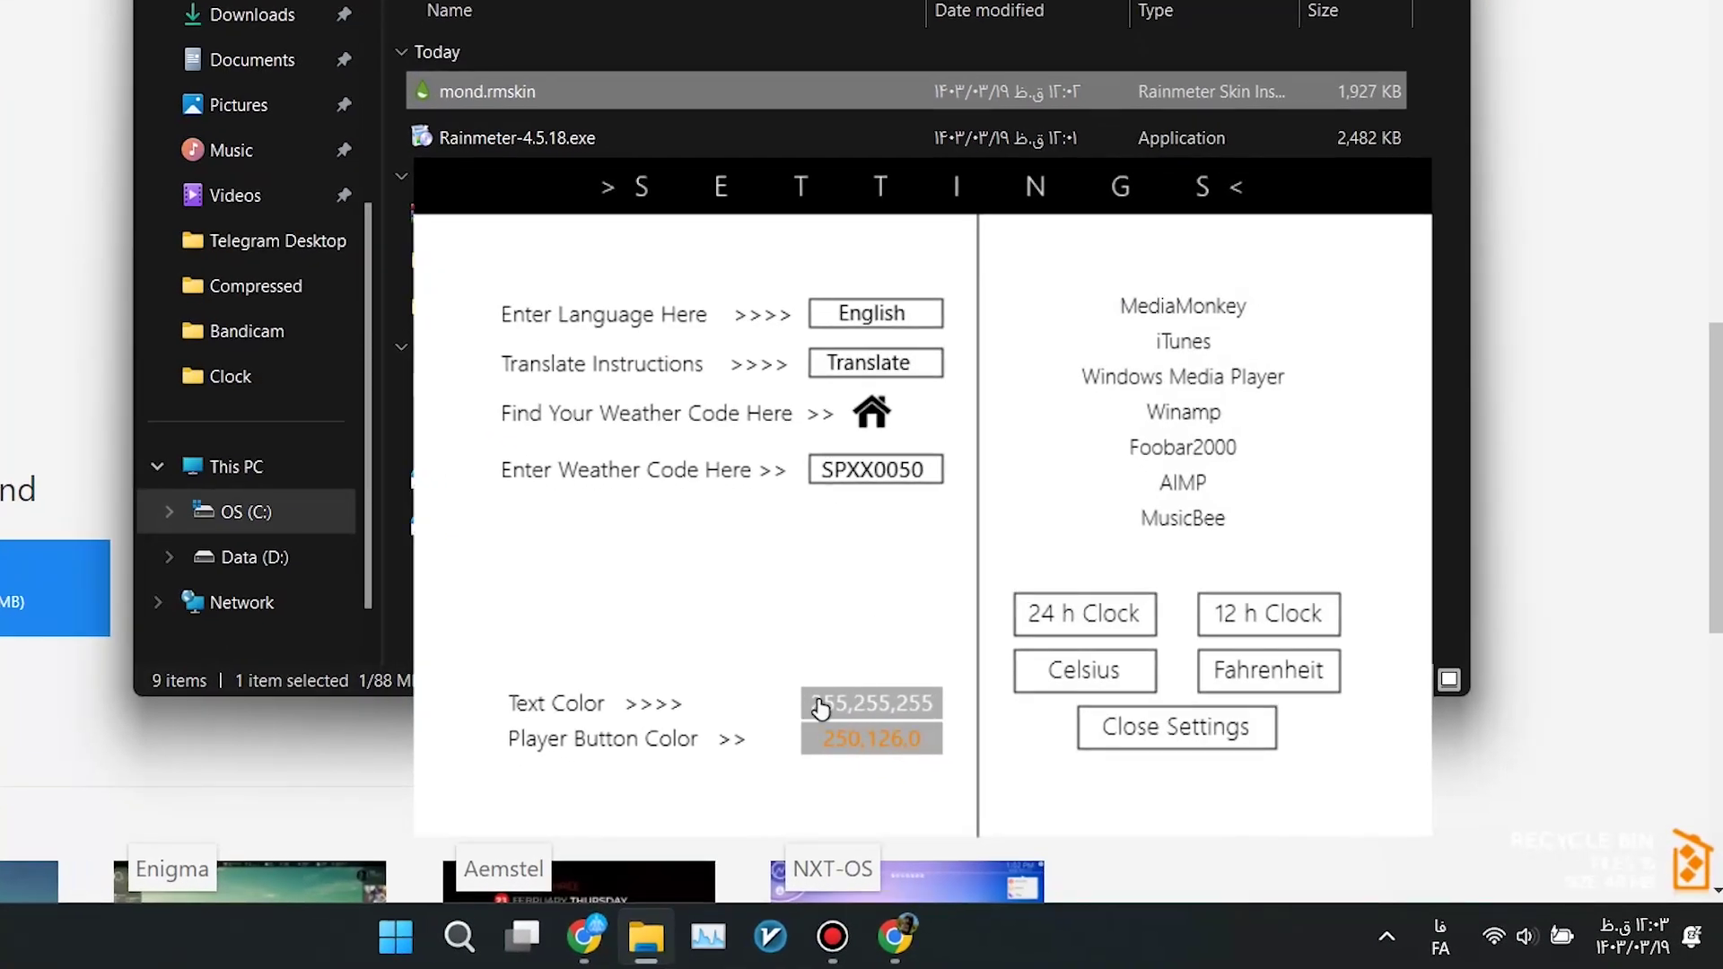
# - Set the Mond text color to black (0,0,0) and unload the Mond Settings skin
pyautogui.click(846, 705)
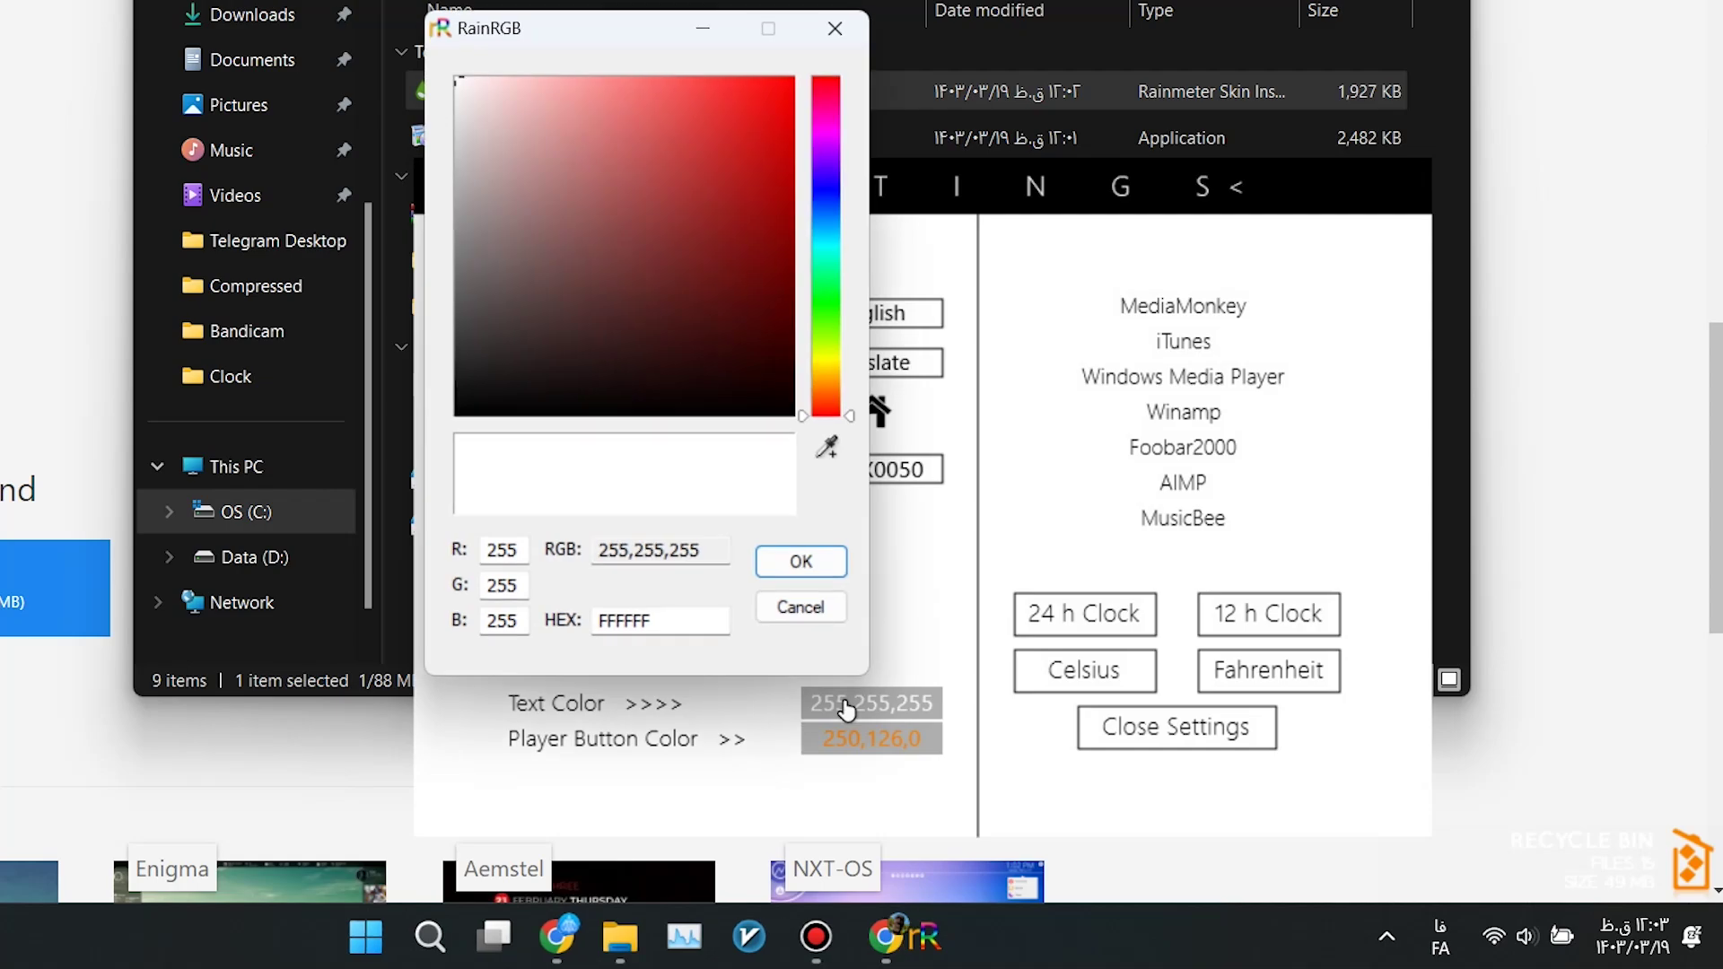
pyautogui.click(456, 415)
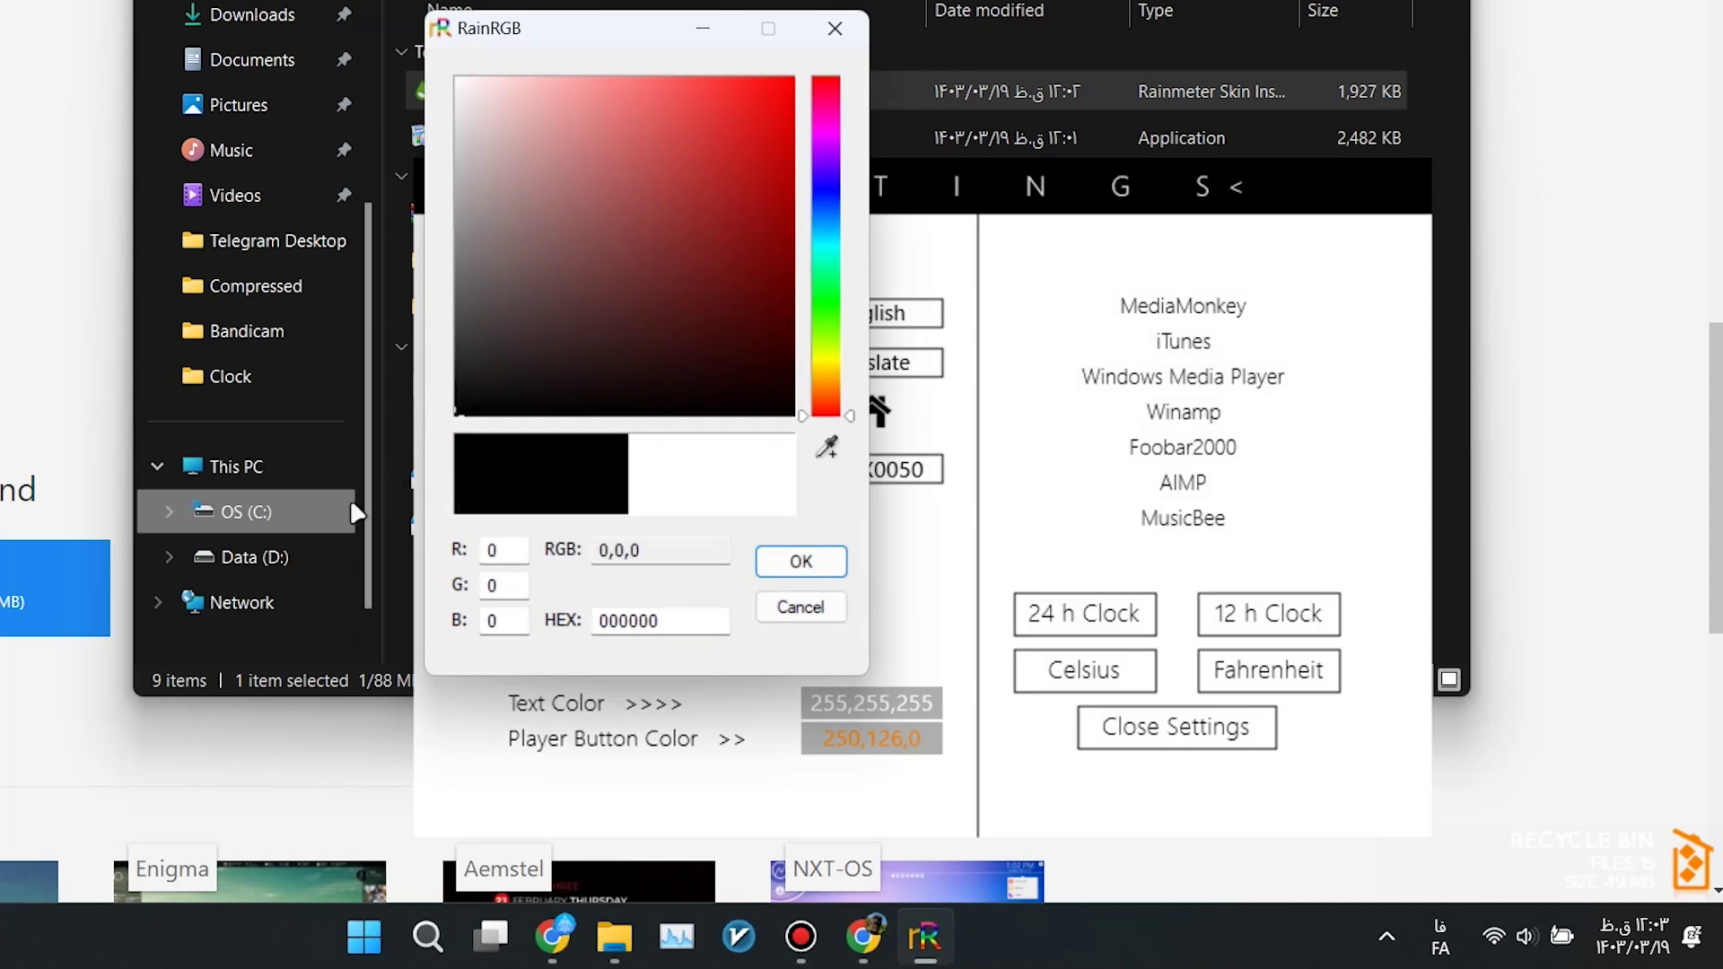
pyautogui.moveTo(682, 262); pyautogui.dragTo(794, 78)
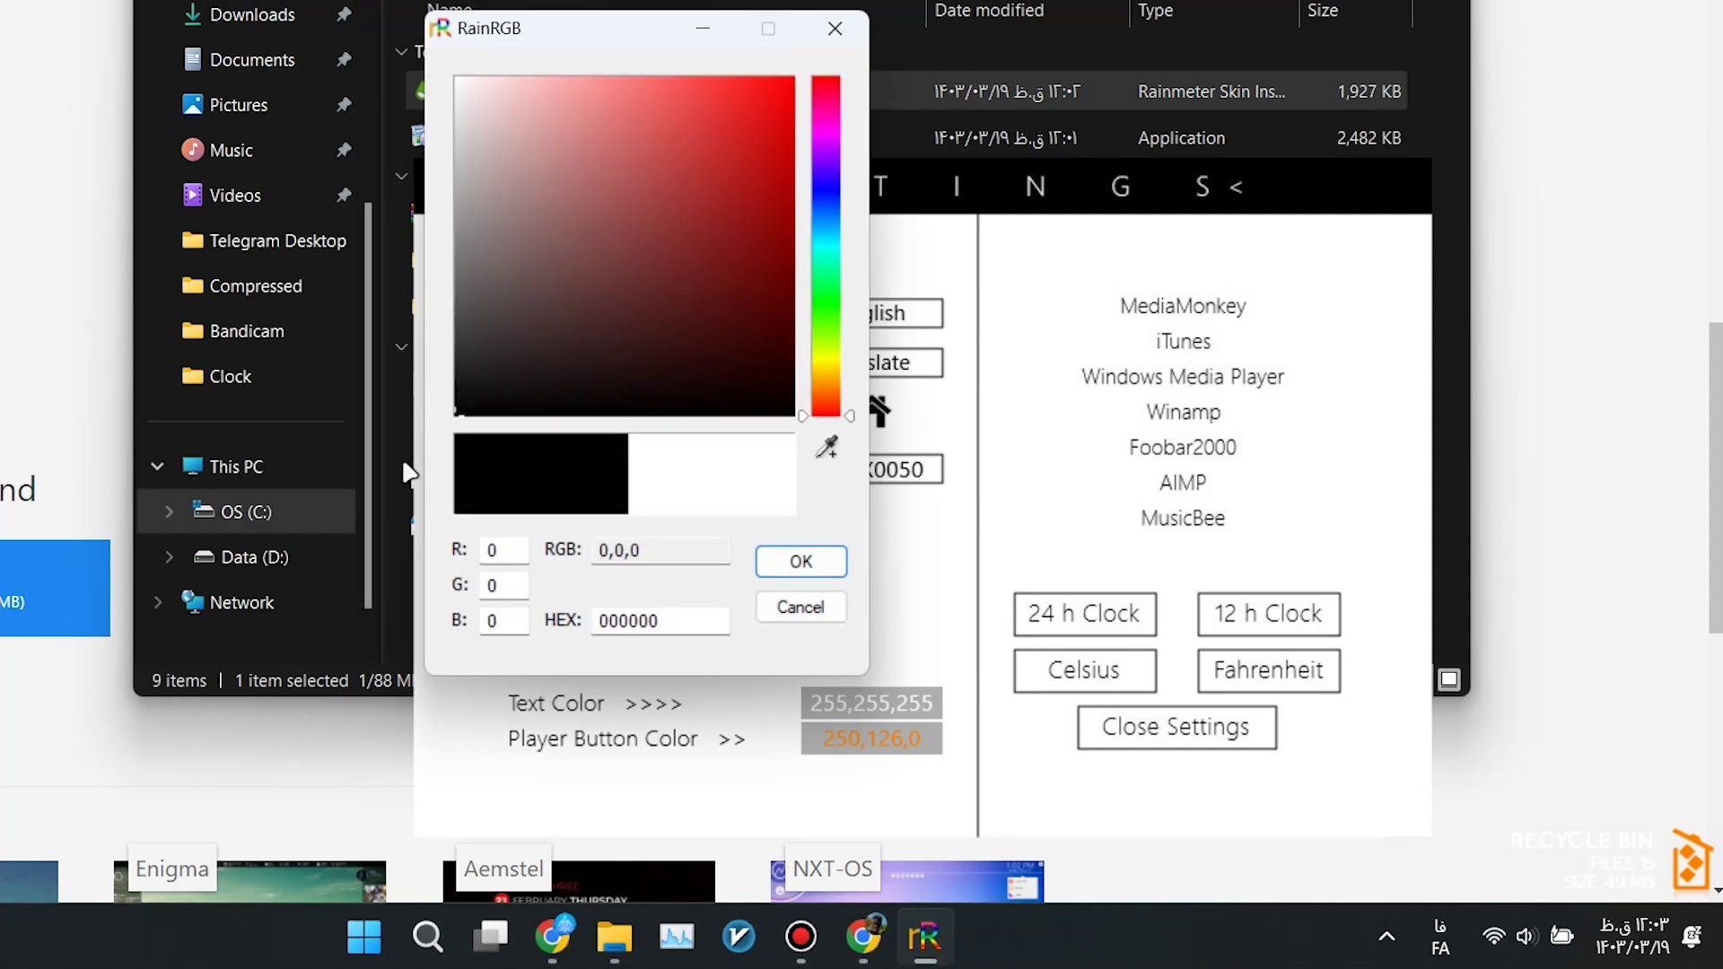
pyautogui.click(790, 562)
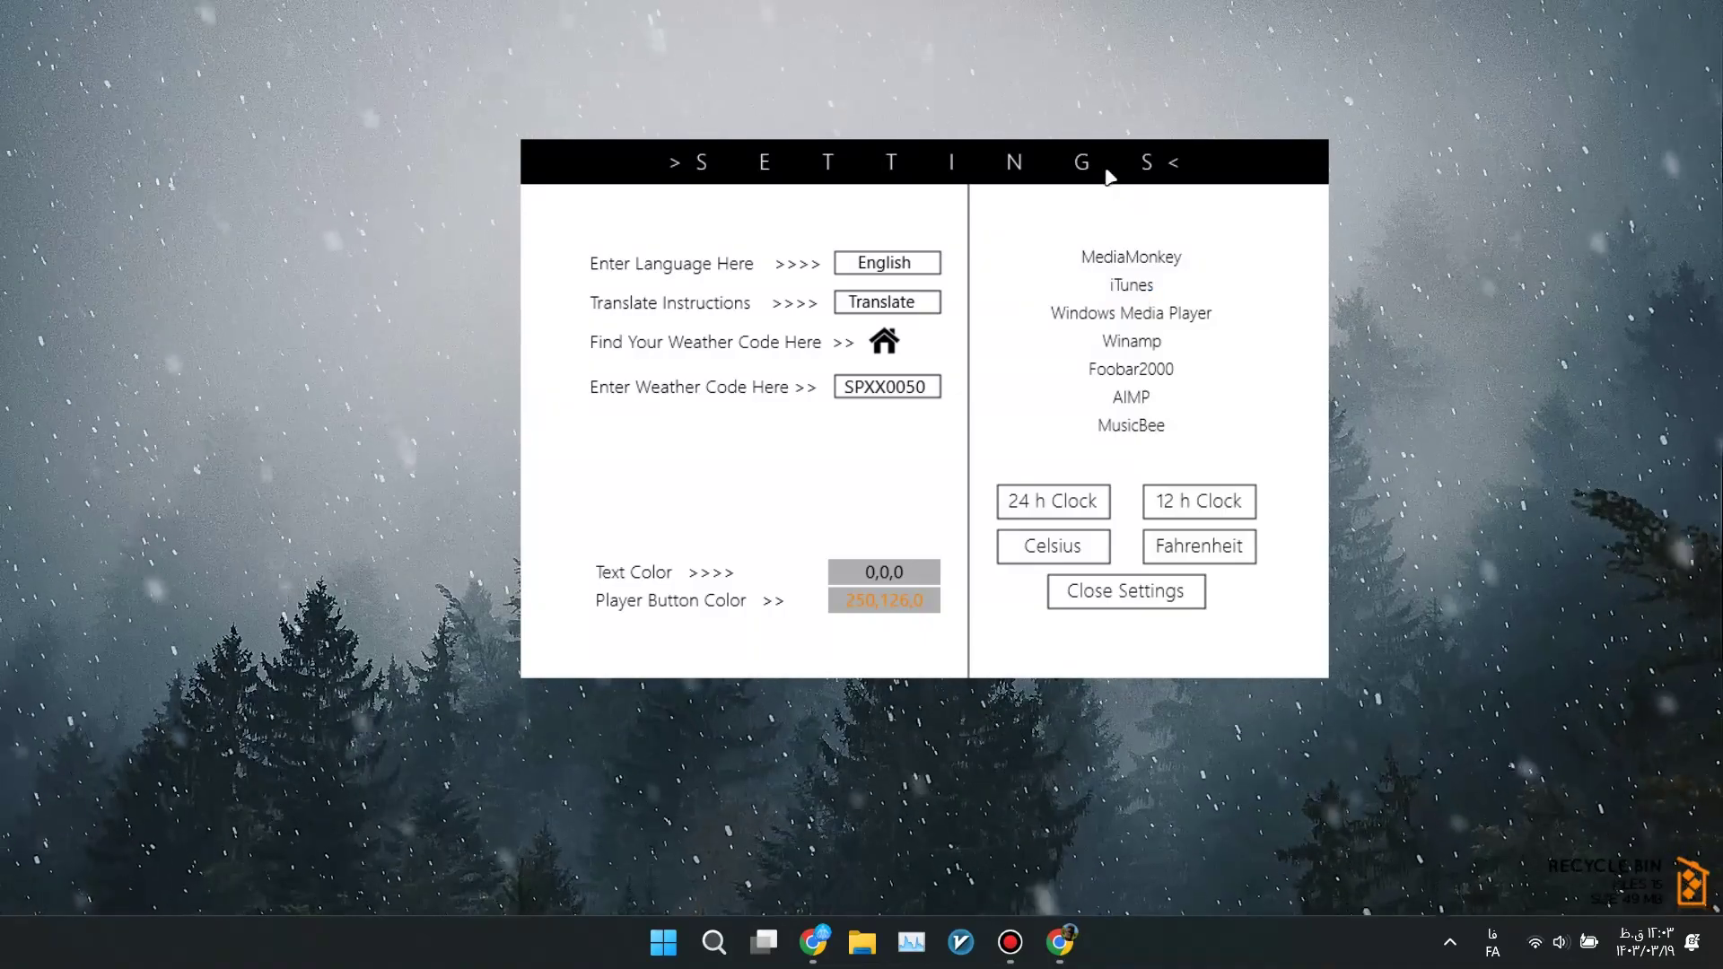
pyautogui.rightClick(1110, 176)
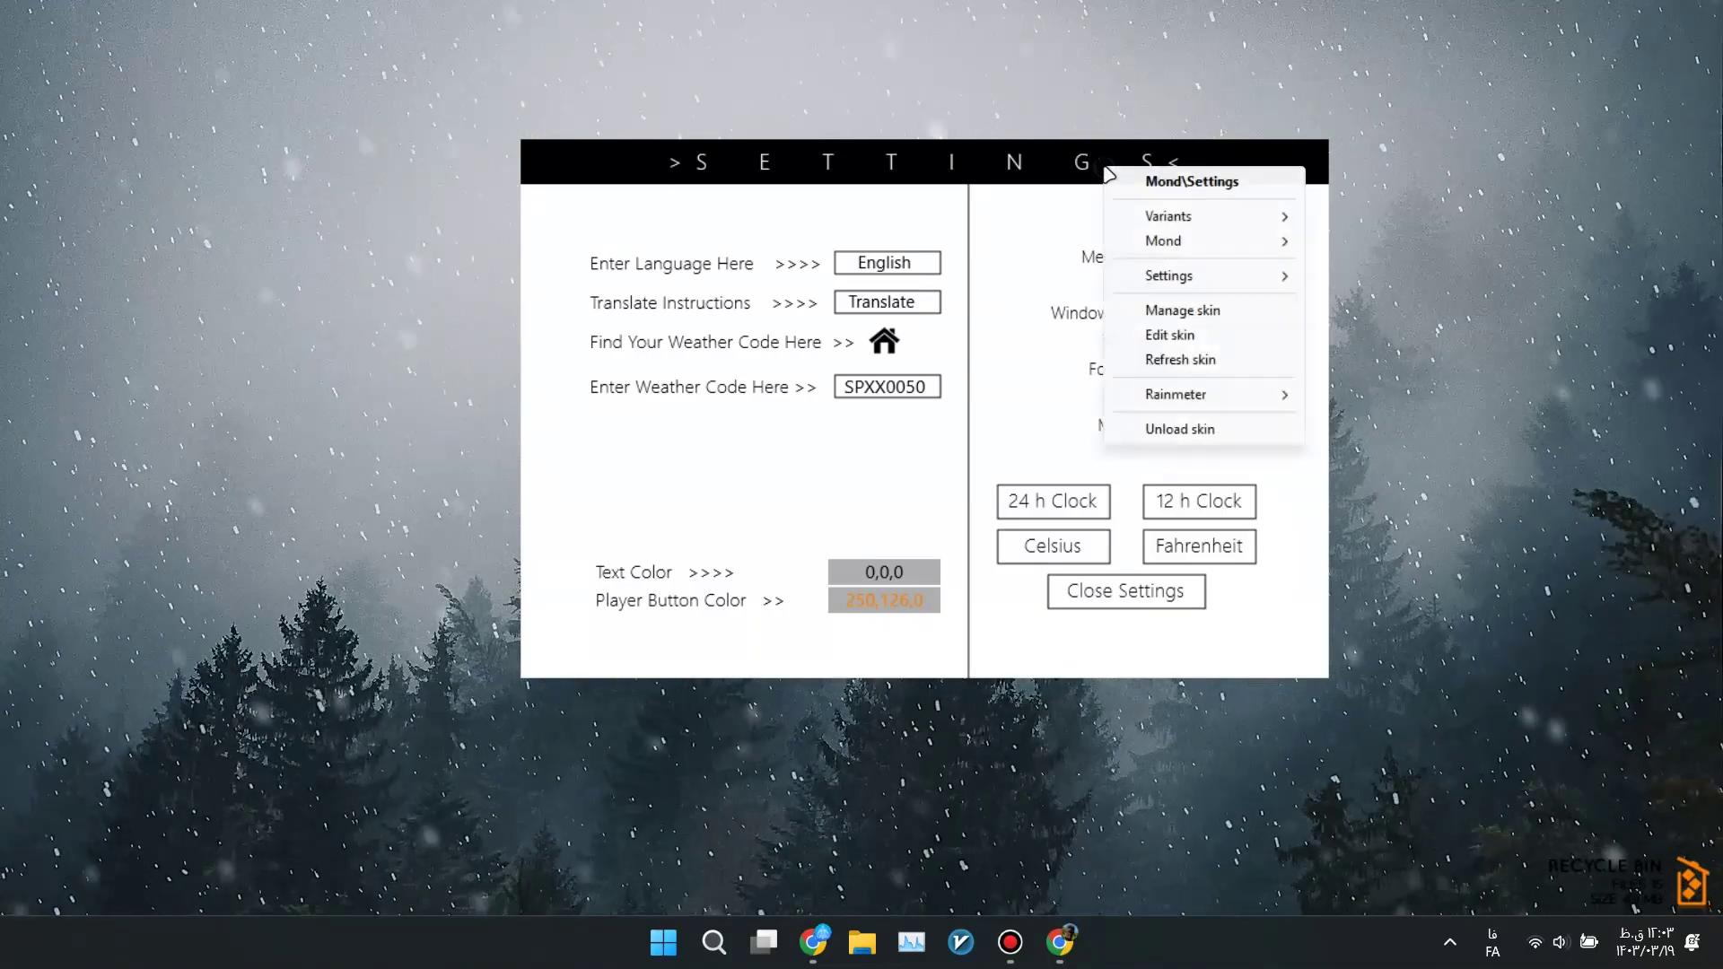
pyautogui.click(1168, 427)
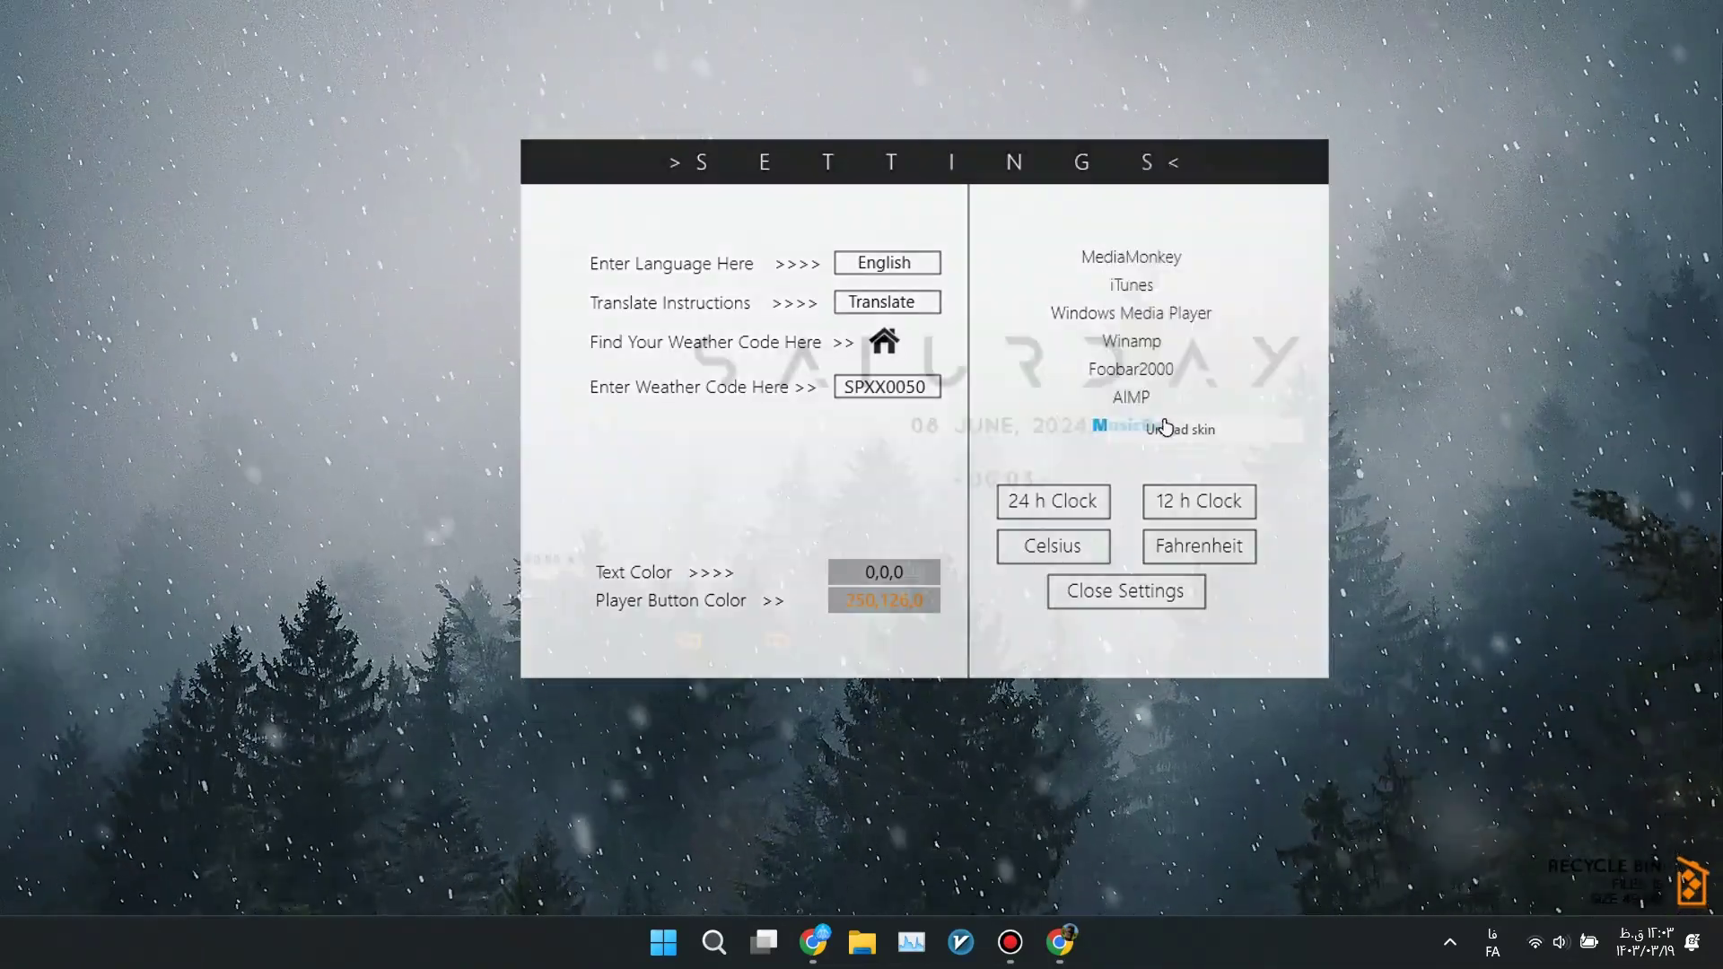
# - Move the day and clock widget to the upper center of the desktop and place the music player directly beneath the time
pyautogui.moveTo(950, 239); pyautogui.dragTo(898, 216)
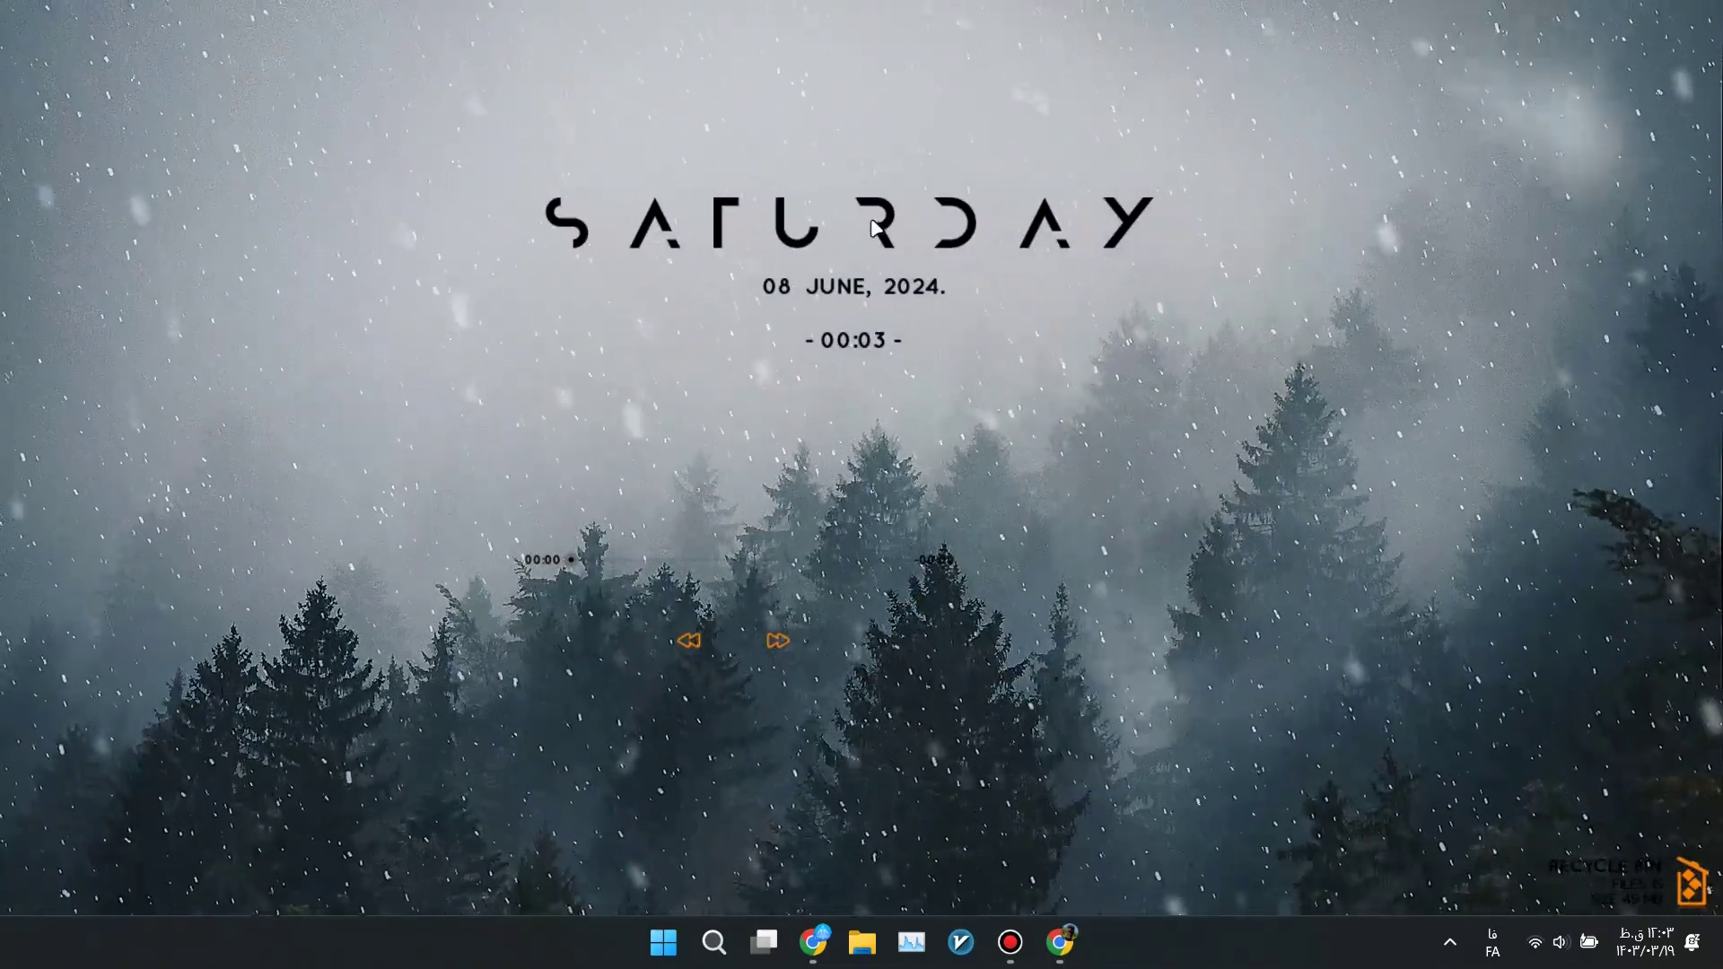
pyautogui.moveTo(698, 576); pyautogui.dragTo(846, 369)
pyautogui.moveTo(893, 231); pyautogui.dragTo(881, 192)
pyautogui.moveTo(831, 361); pyautogui.dragTo(819, 323)
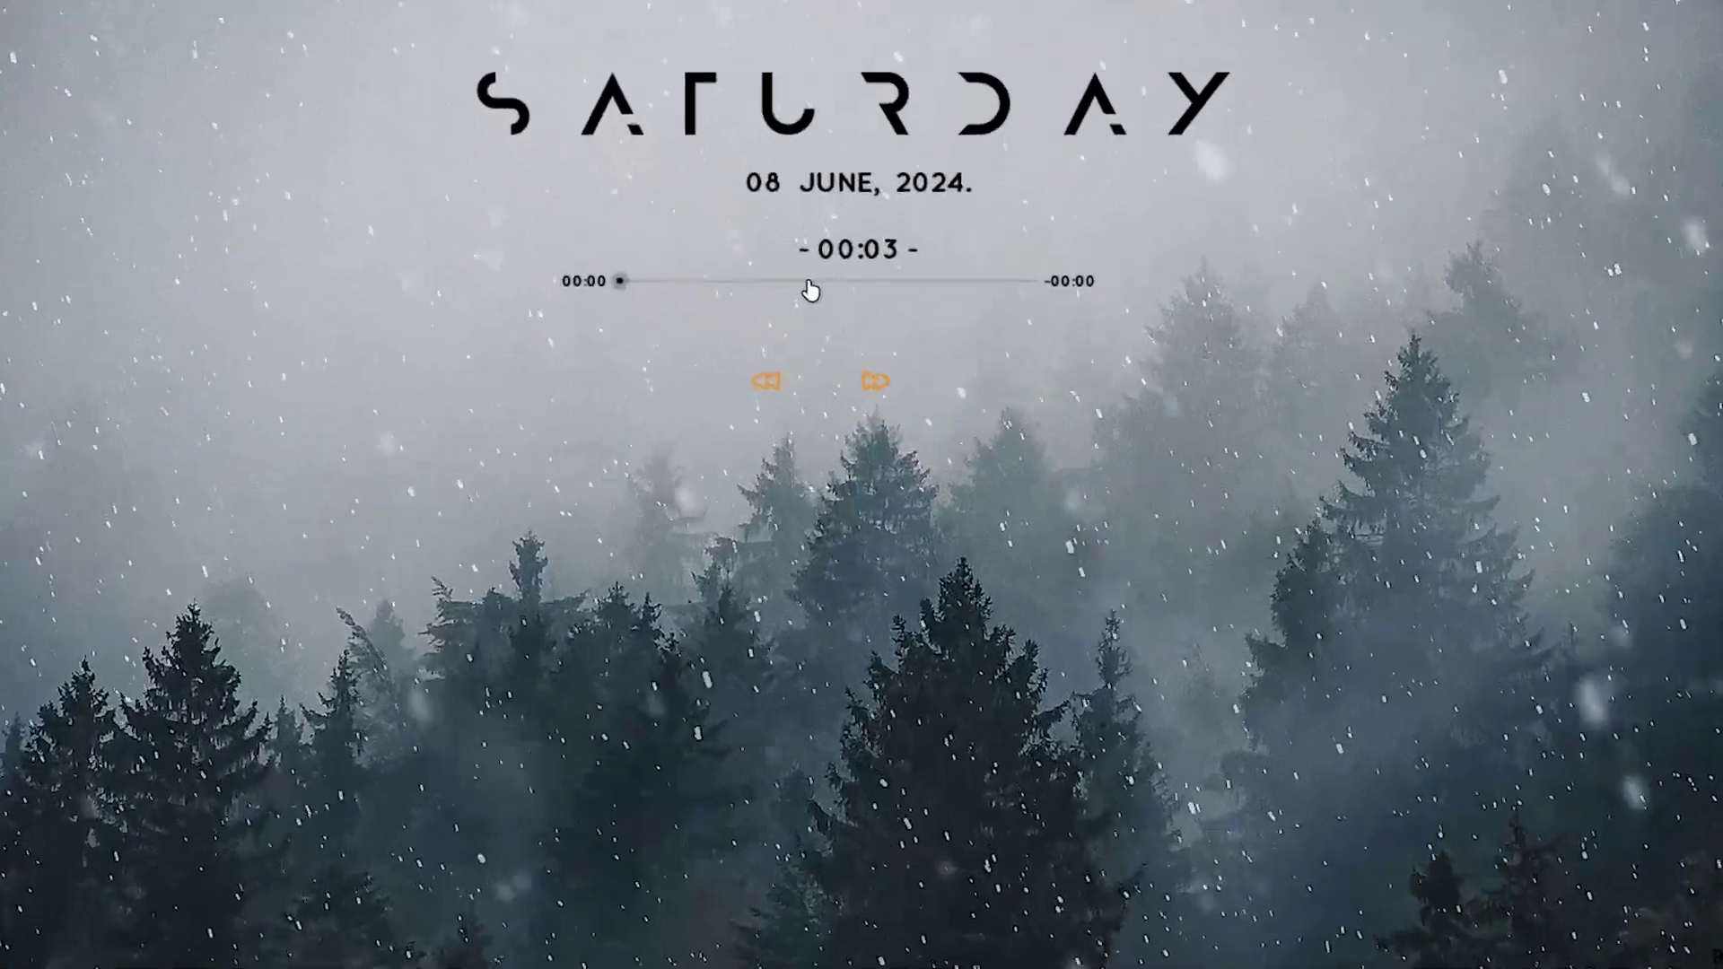
# - Unload the Mond Player skin from the desktop
pyautogui.rightClick(810, 289)
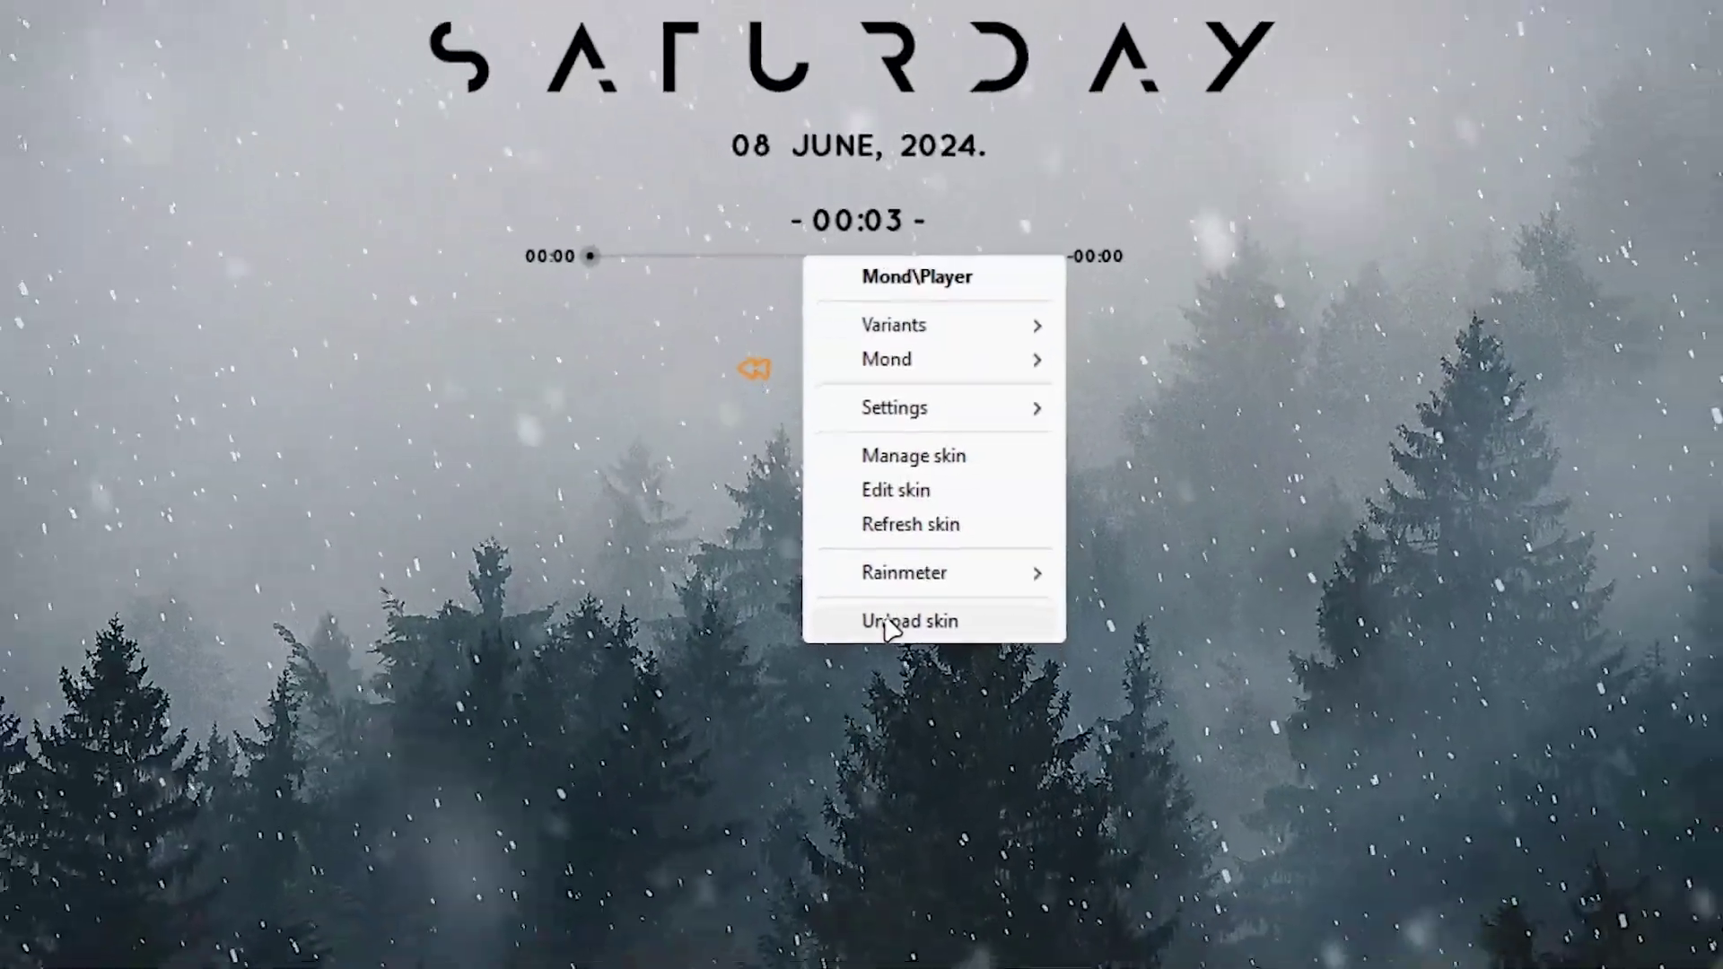
pyautogui.click(892, 644)
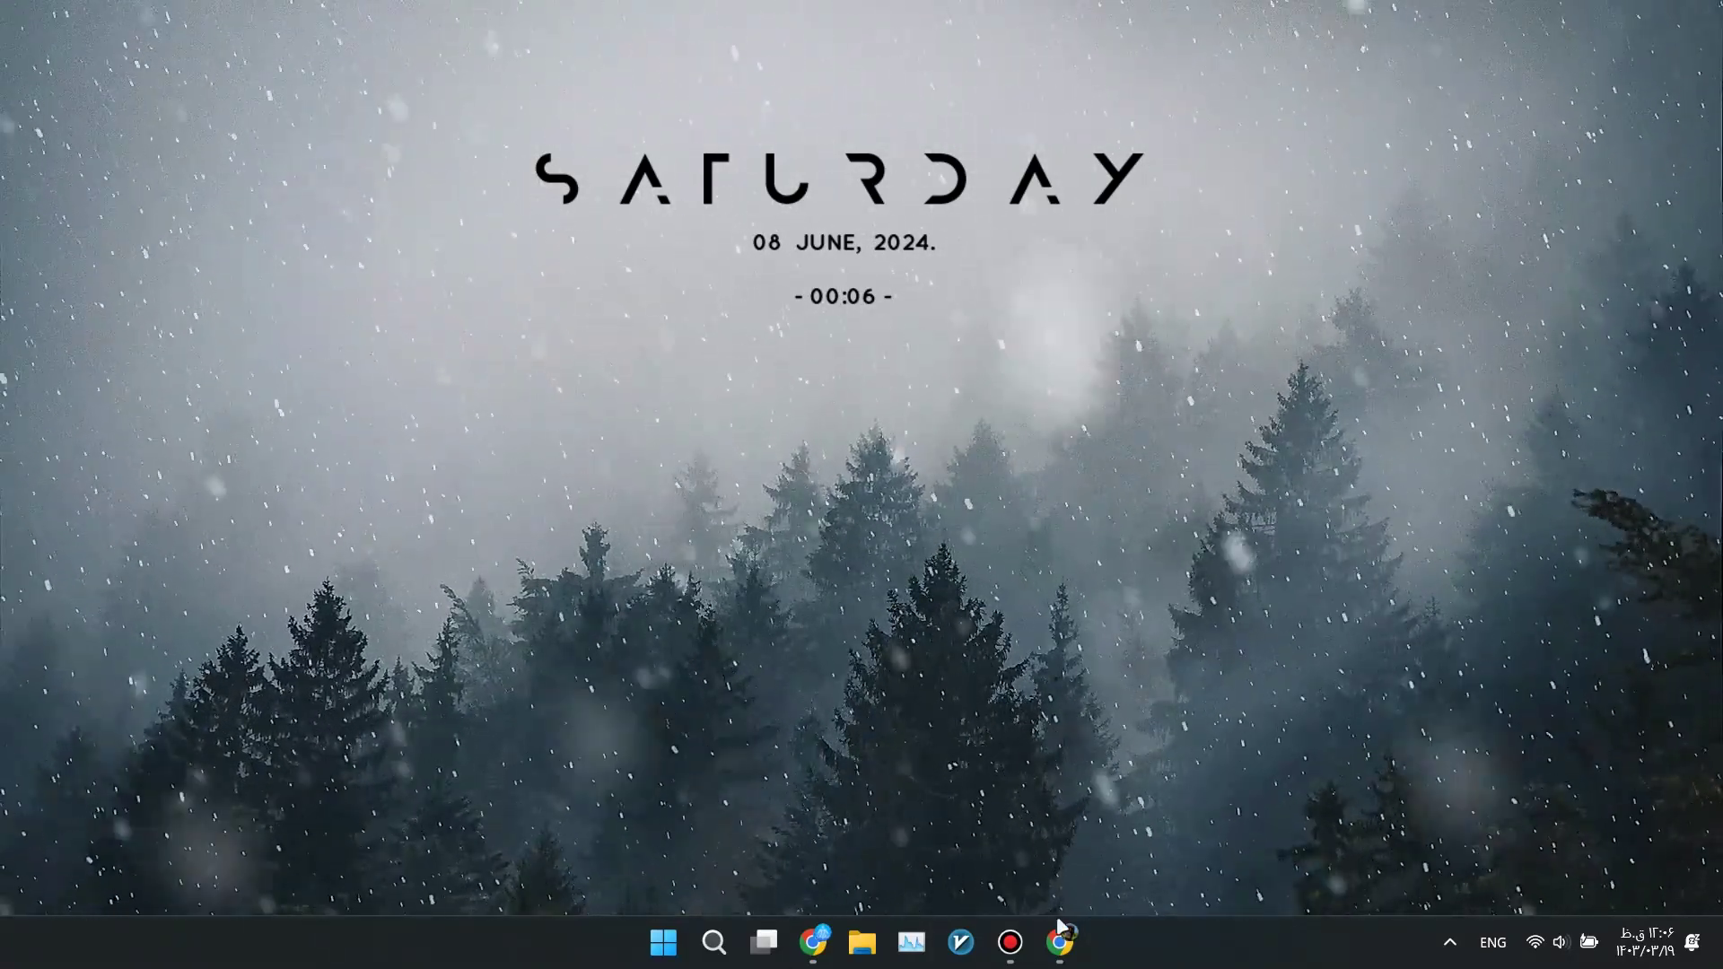
# - Switch to Chrome, open the Monterey skin's GitHub page from the download box, and look through the widget previews in its README
pyautogui.hotkey('alt', 'Tab')
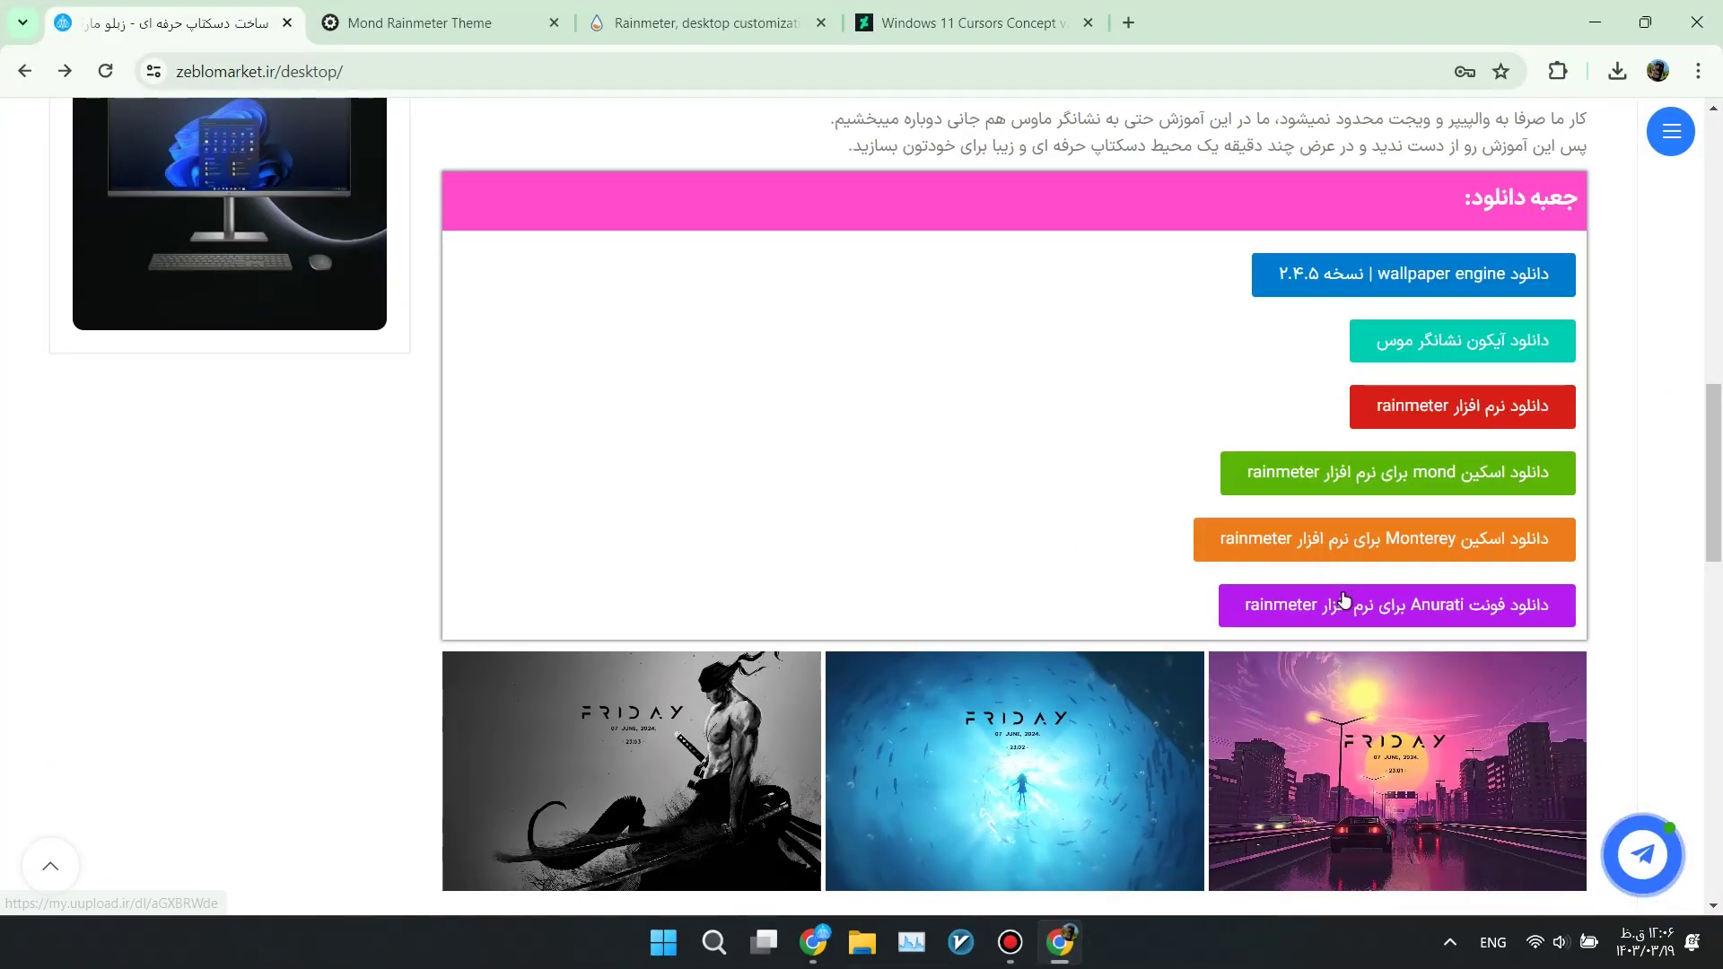
pyautogui.click(1348, 557)
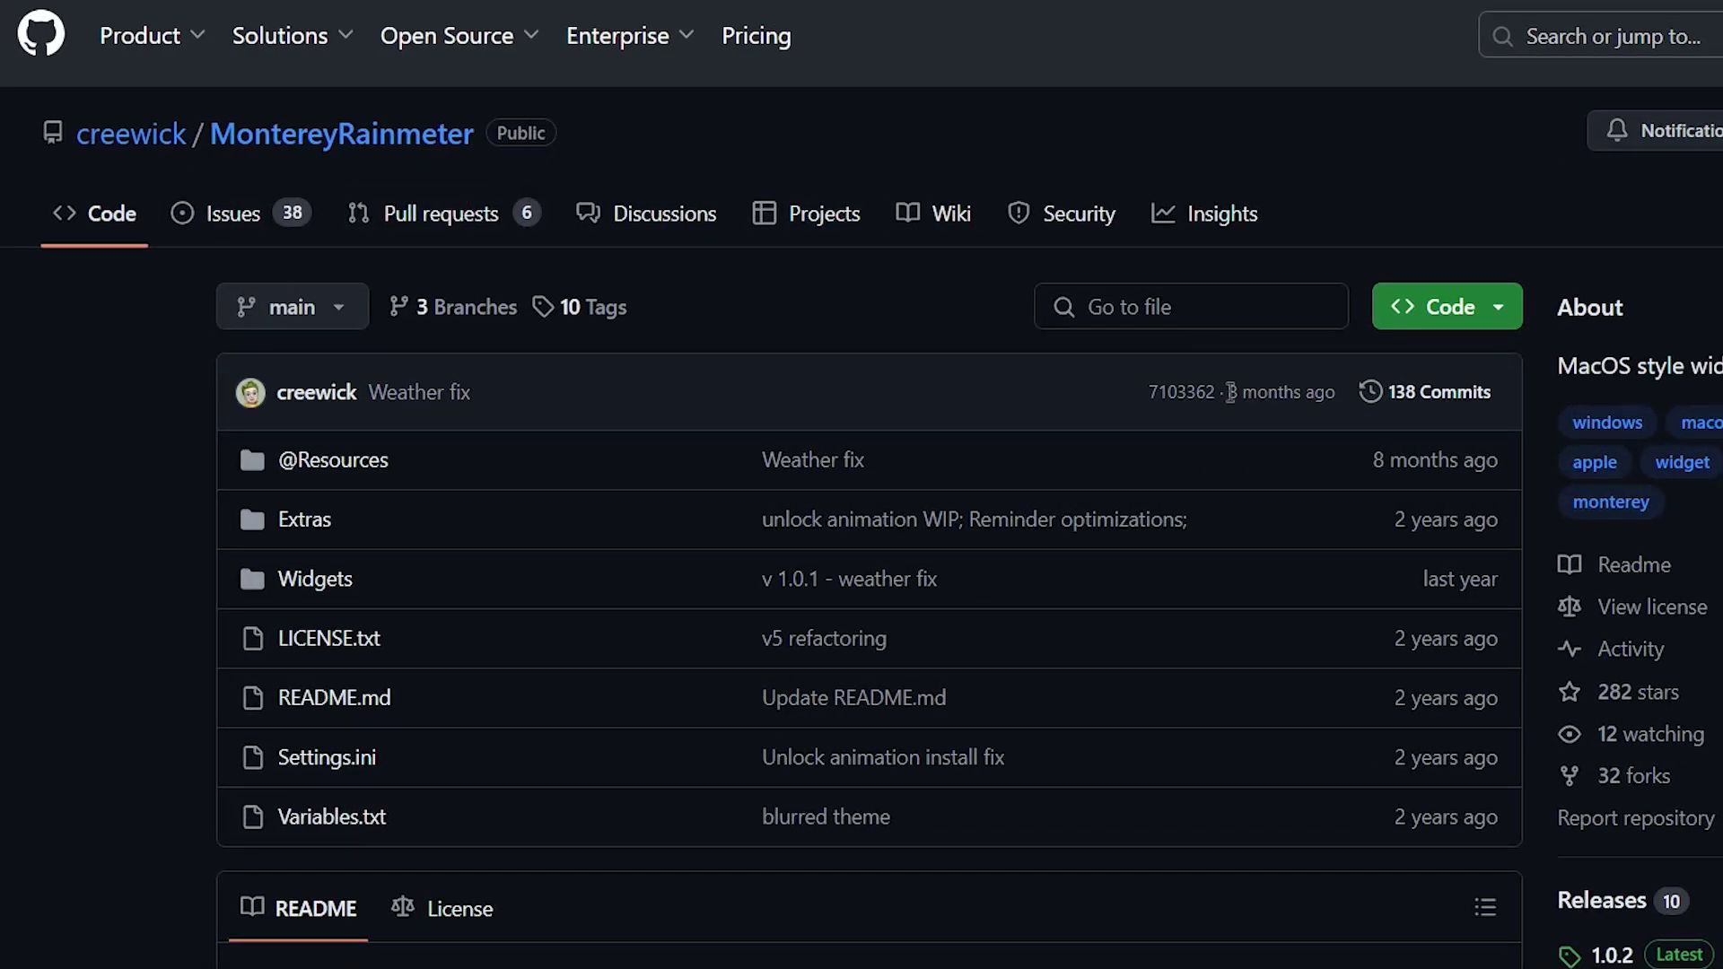
pyautogui.scroll(-2, 770, 726)
pyautogui.scroll(2, 770, 726)
pyautogui.scroll(-5, 770, 726)
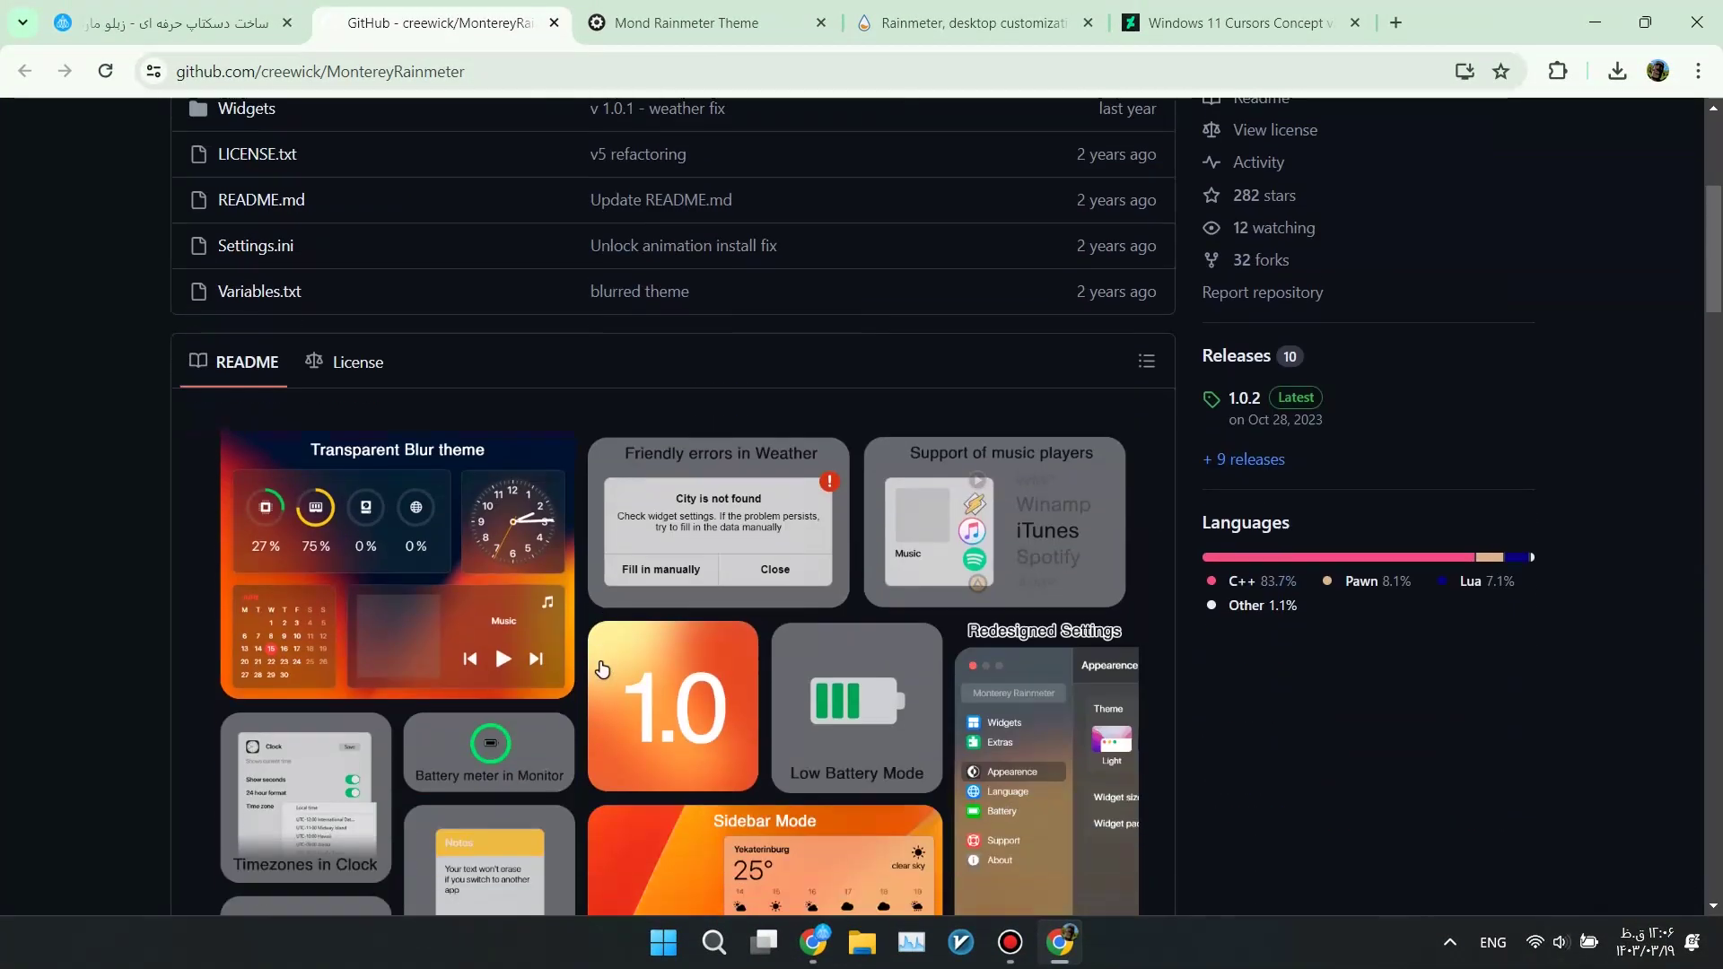
pyautogui.scroll(-3, 601, 668)
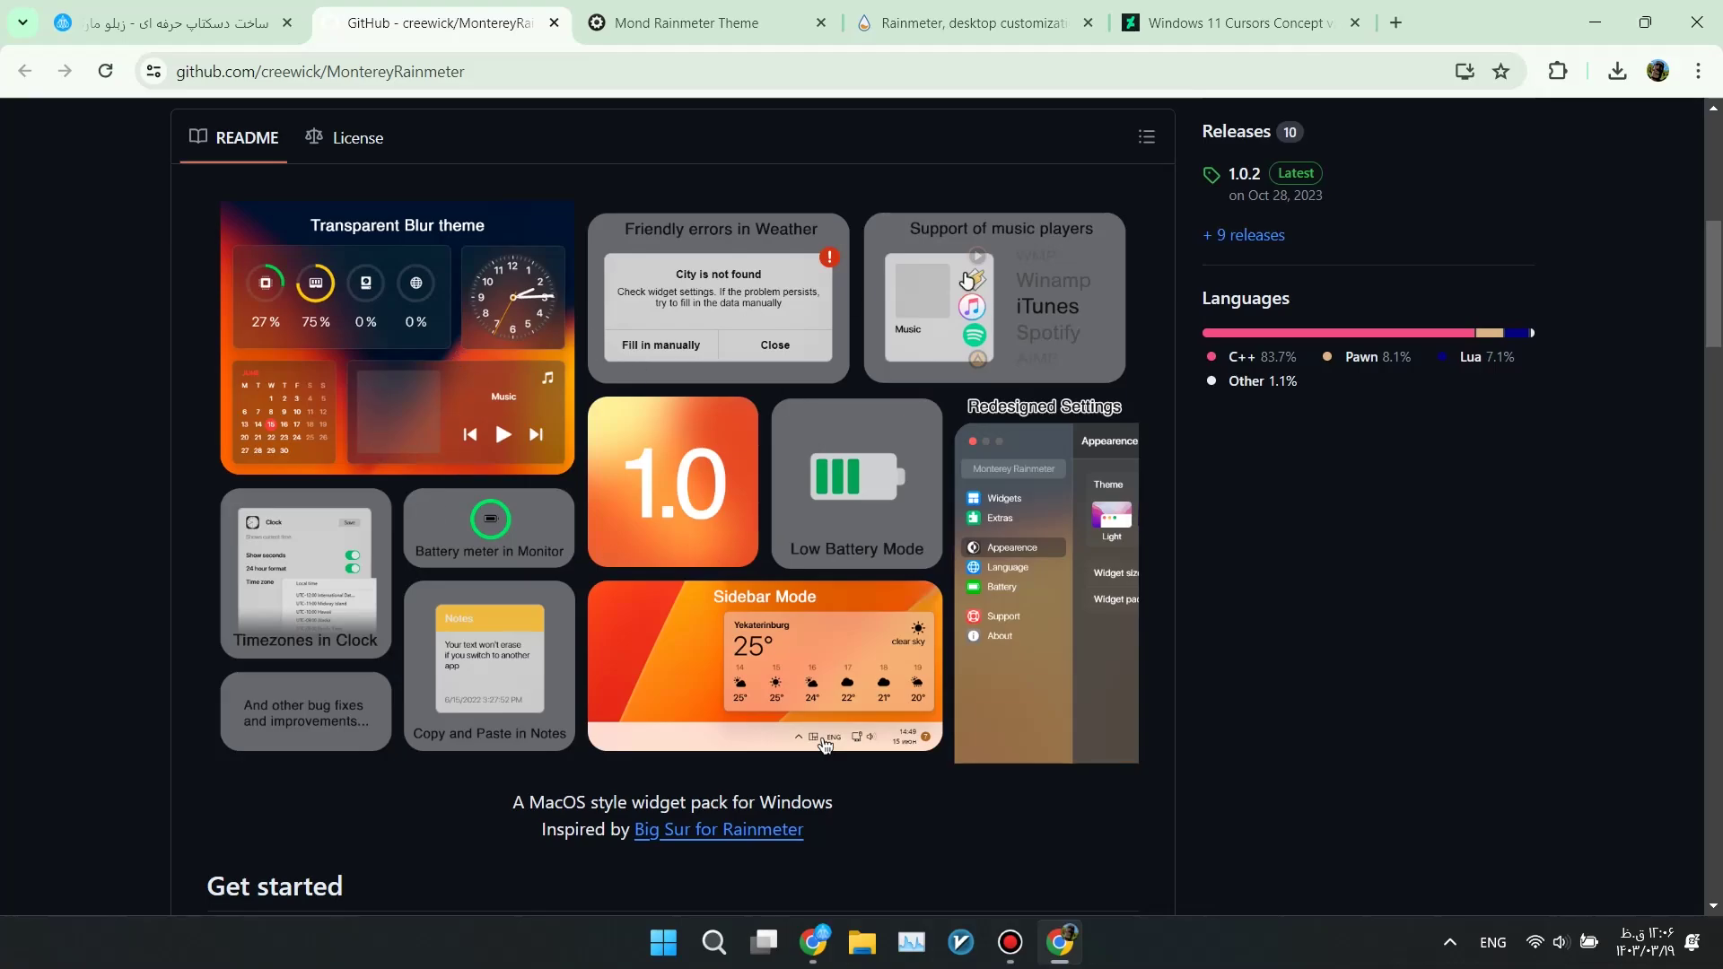
pyautogui.scroll(2, 1132, 428)
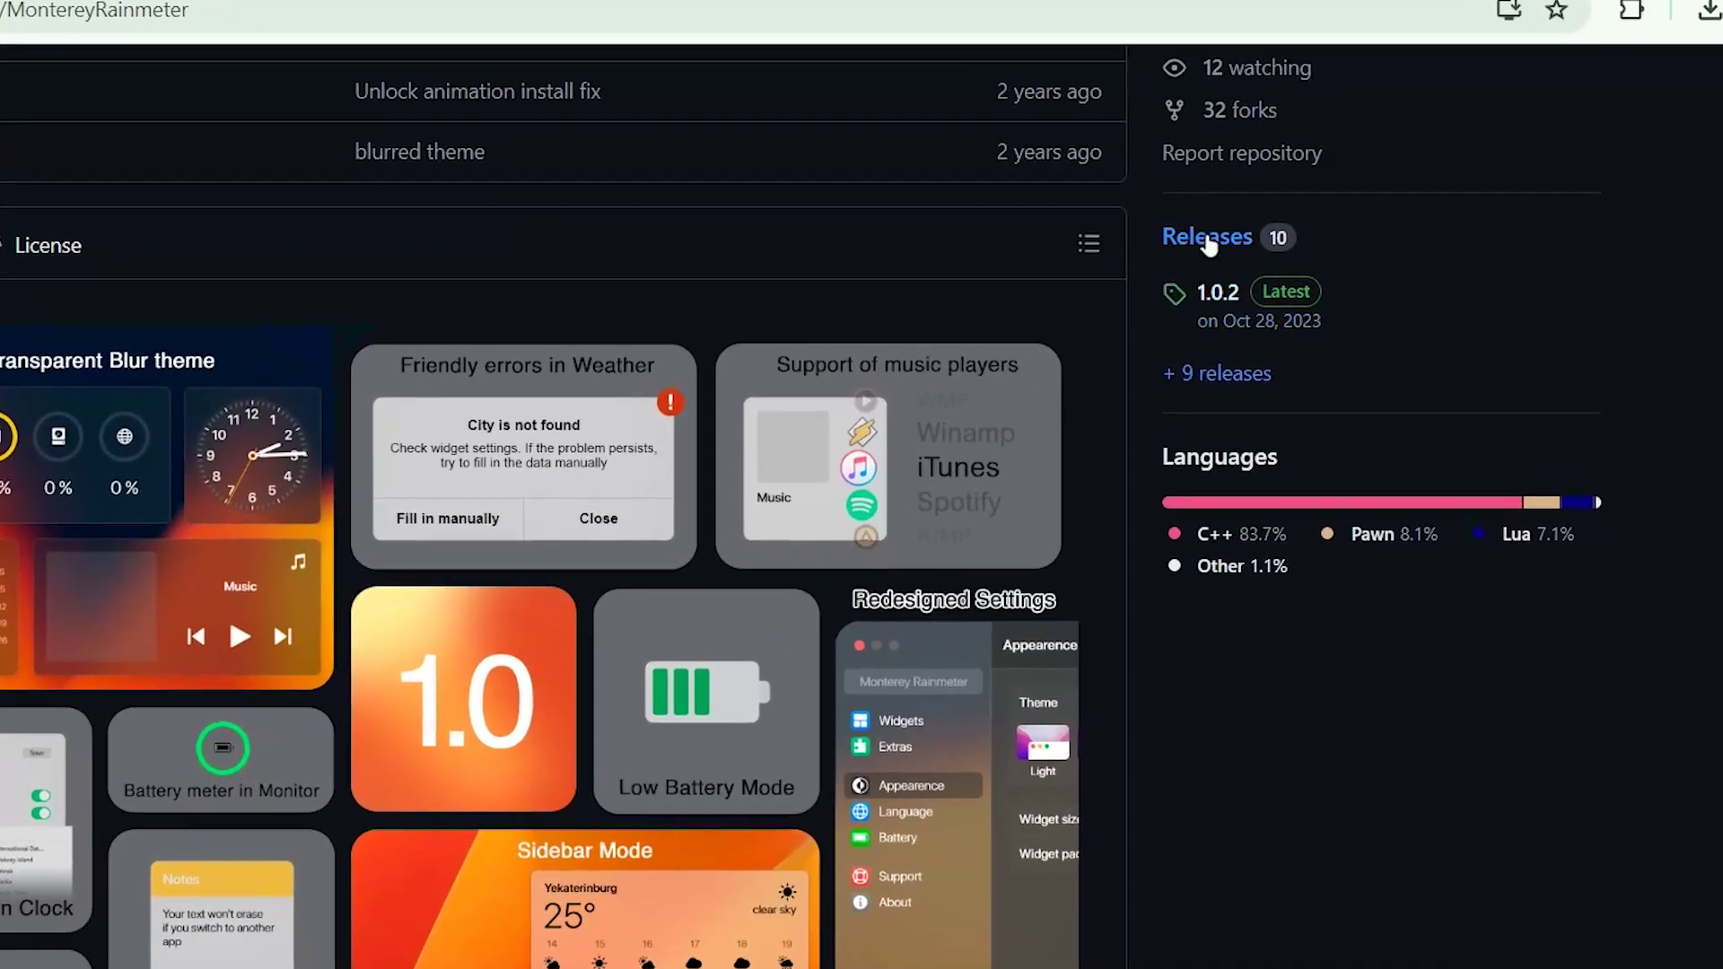
# - Download Monterey_1.0.2.rmskin from the MontereyRainmeter repository's latest release
pyautogui.click(1208, 241)
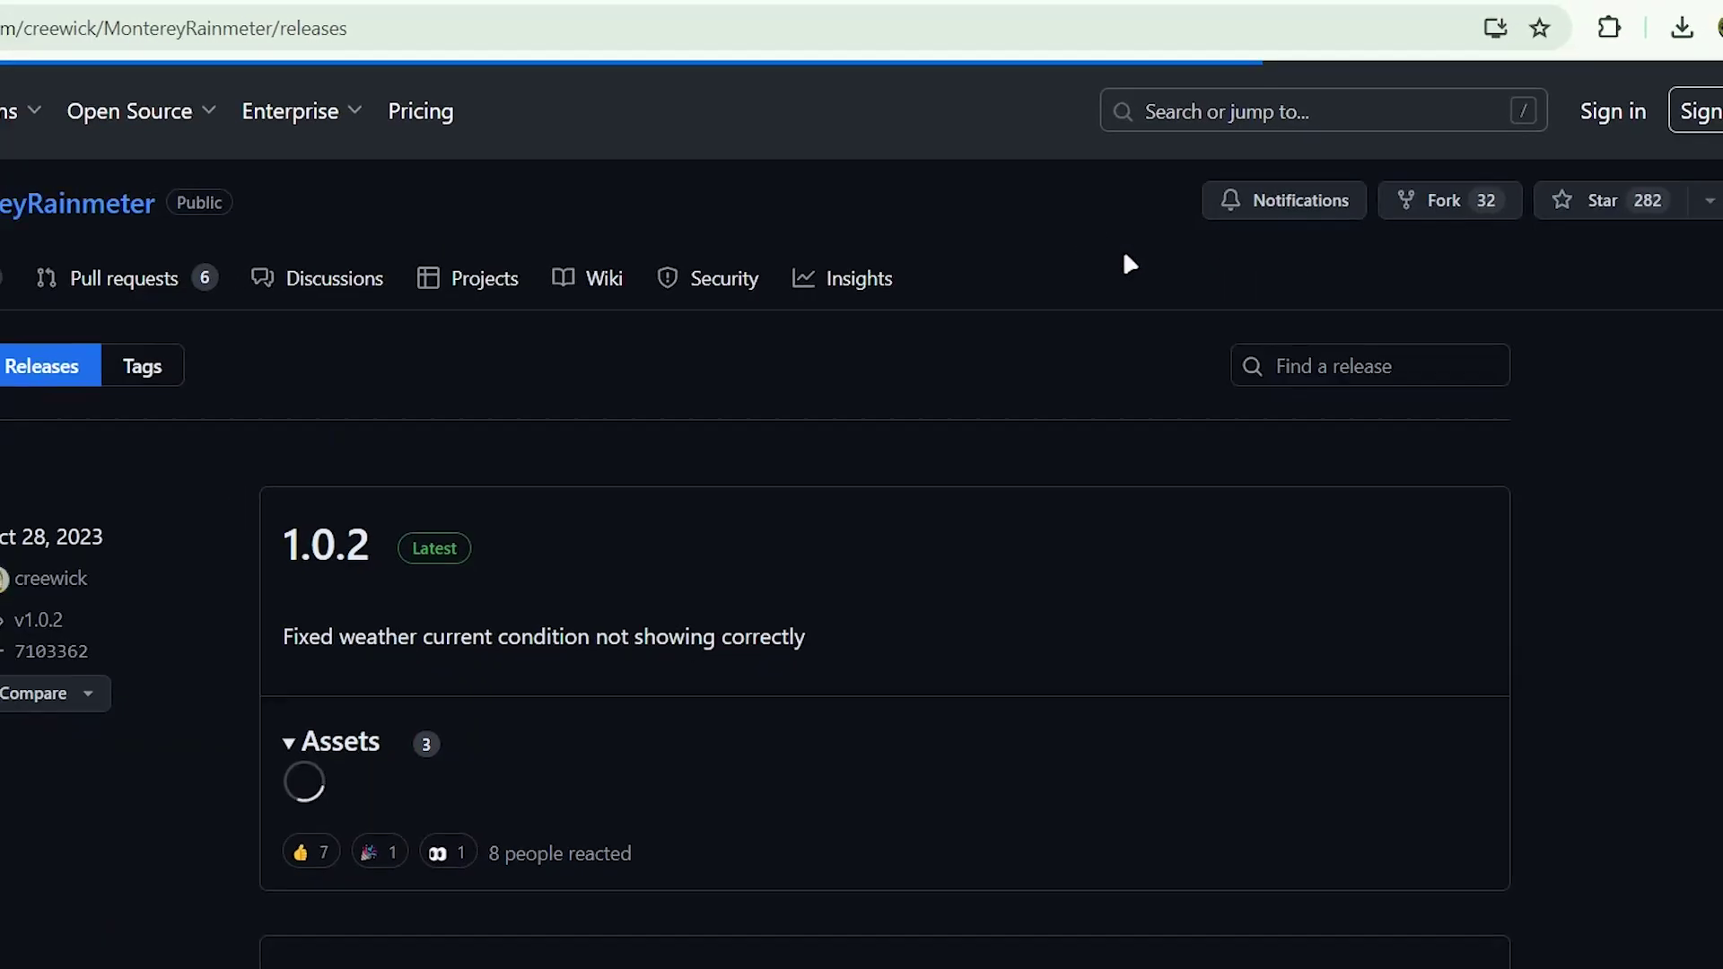
pyautogui.scroll(-1, 558, 535)
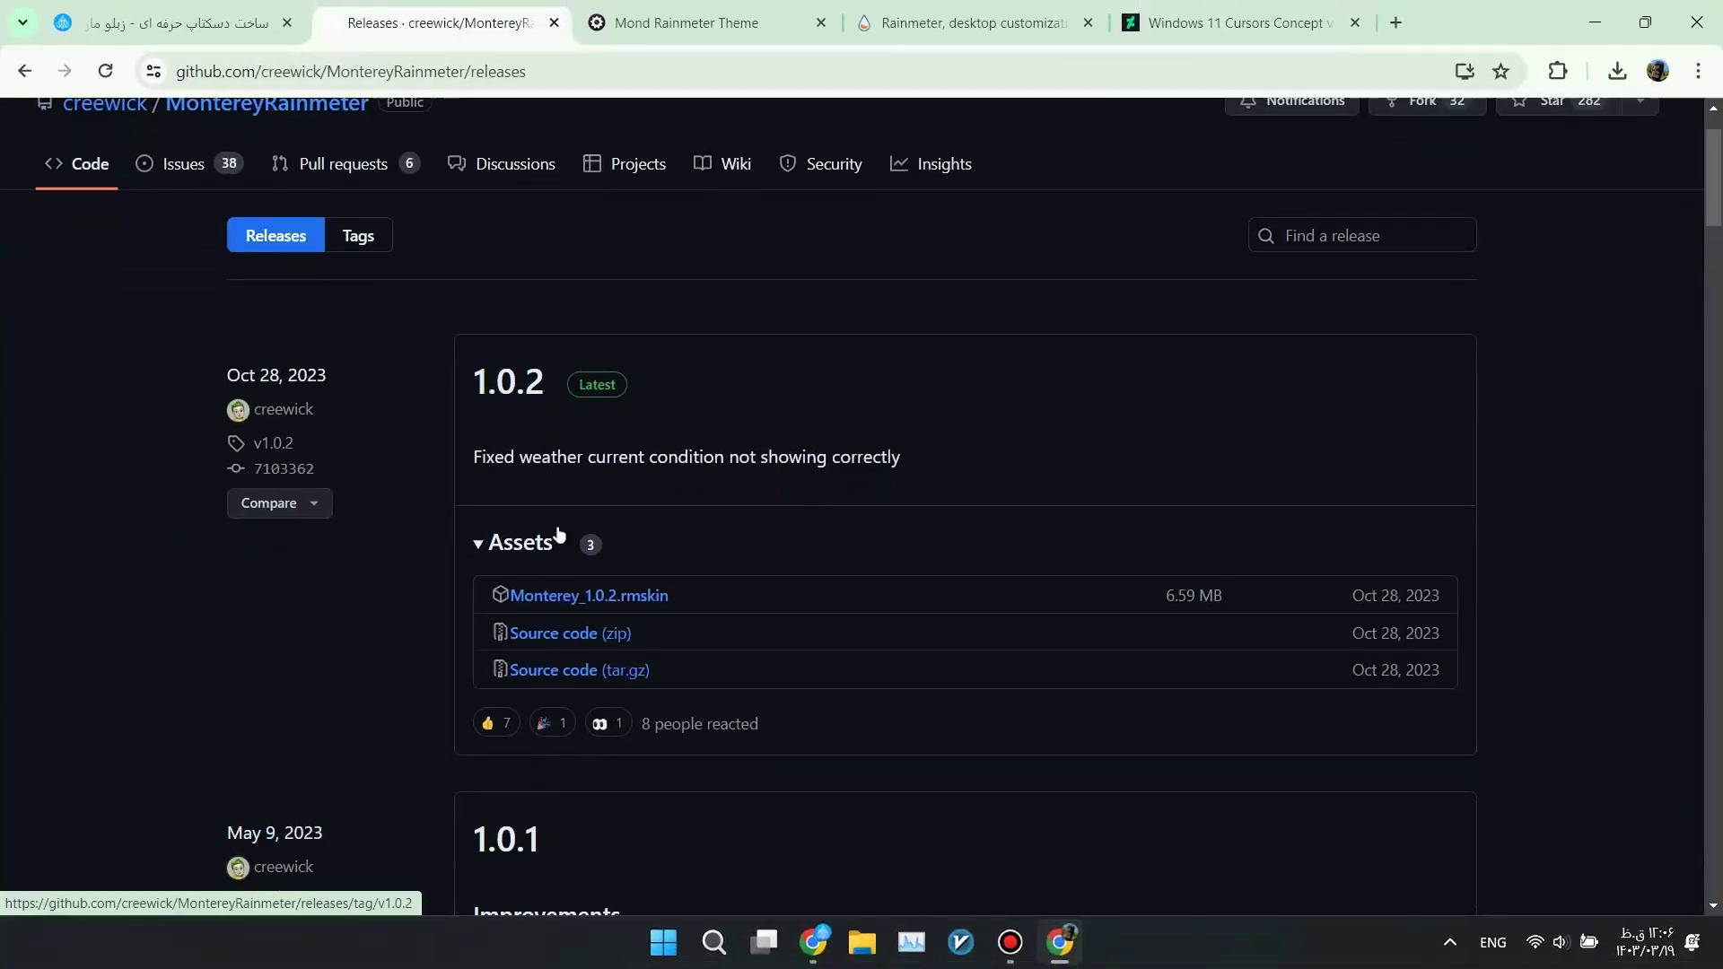
pyautogui.click(592, 598)
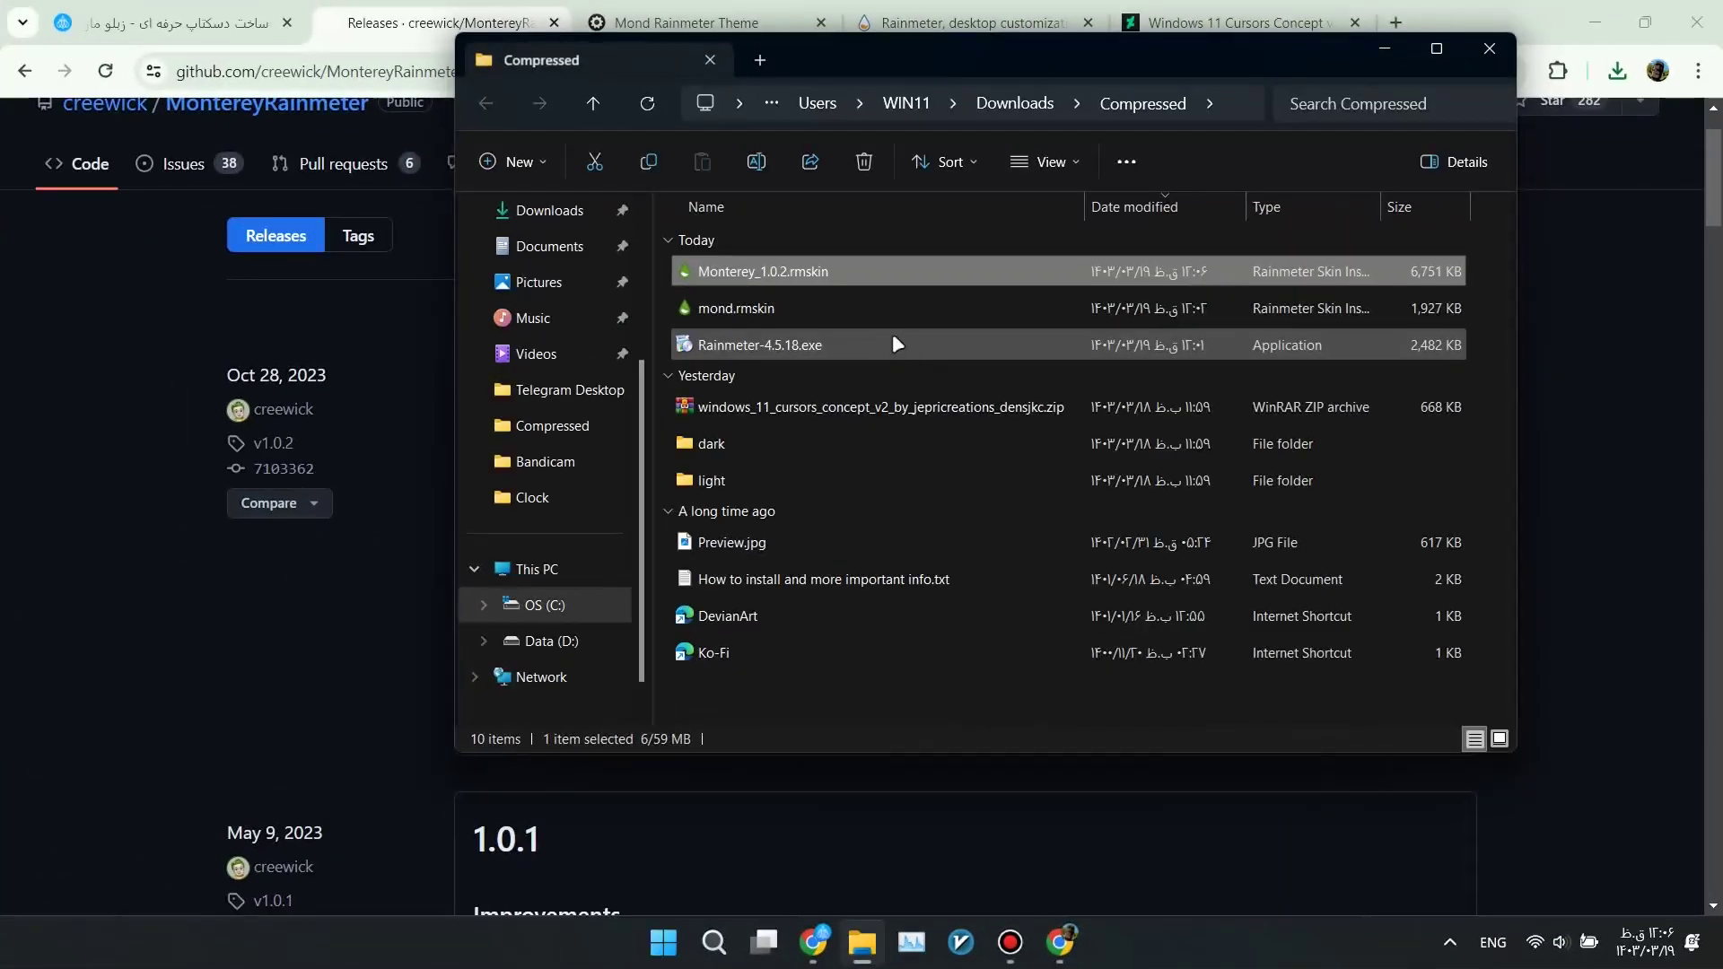
# - Install the Monterey skin from the downloaded Monterey_1.0.2.rmskin with its included skins loaded, and close the folder window
pyautogui.doubleClick(754, 282)
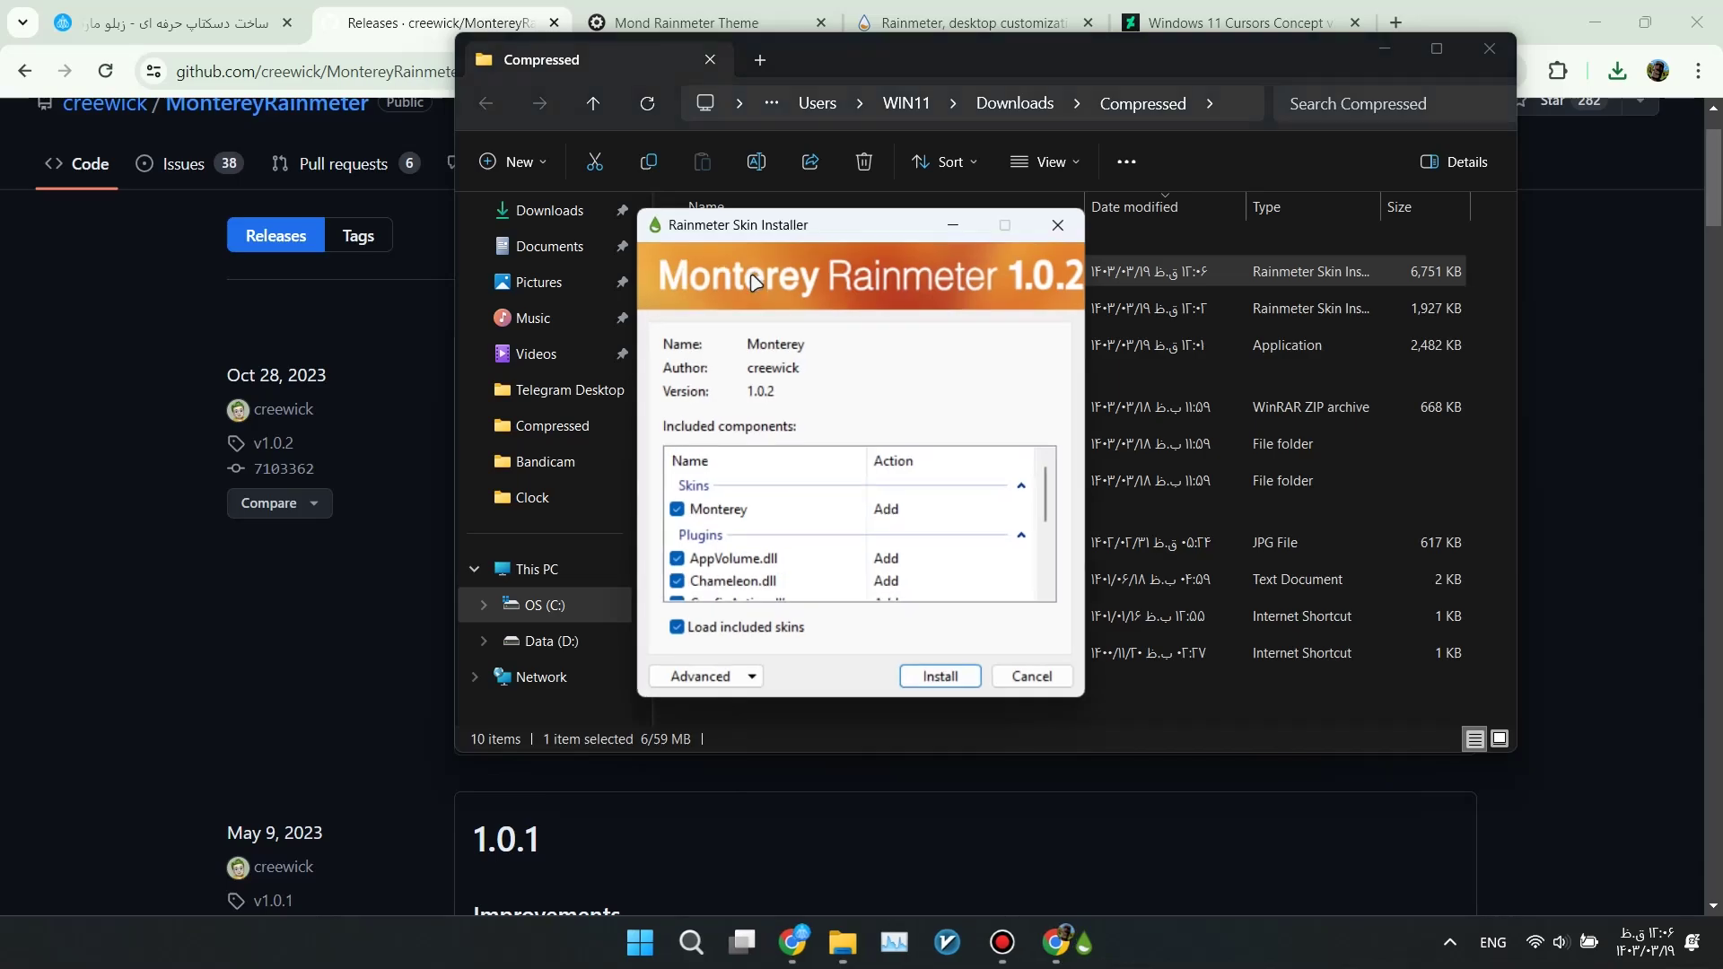
pyautogui.click(957, 680)
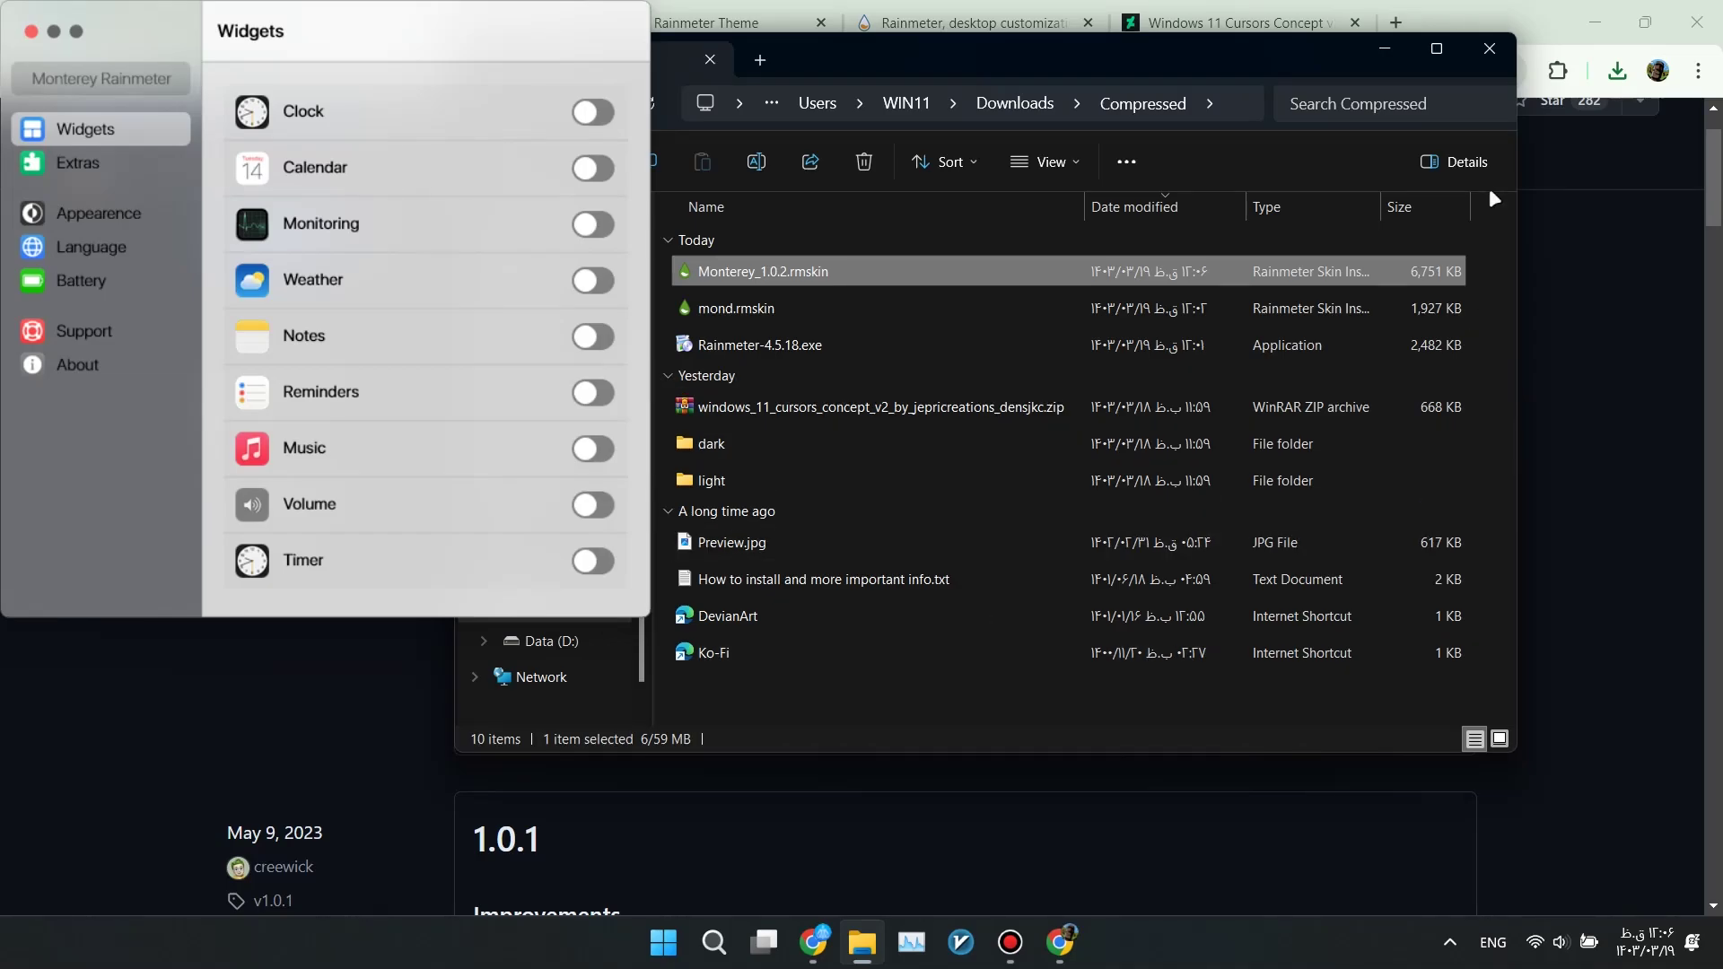
pyautogui.click(1490, 48)
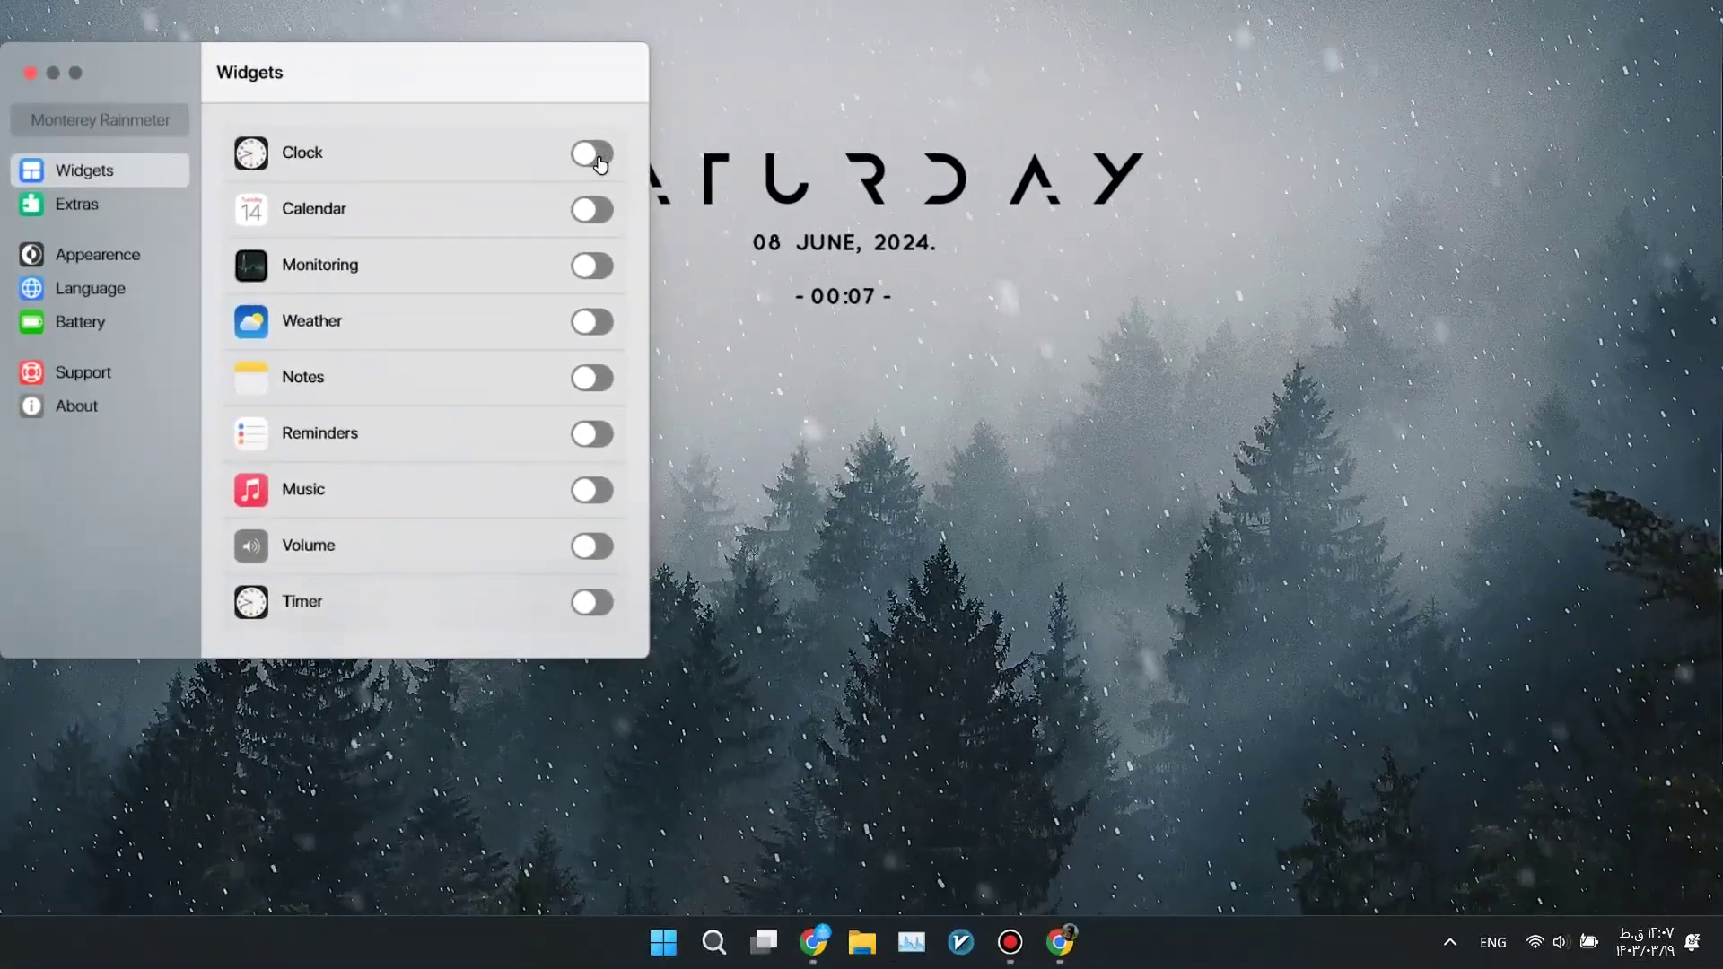
# - Enable the Monterey Clock widget, place it in the lower-left corner of the desktop, and set its size to Wide
pyautogui.click(599, 154)
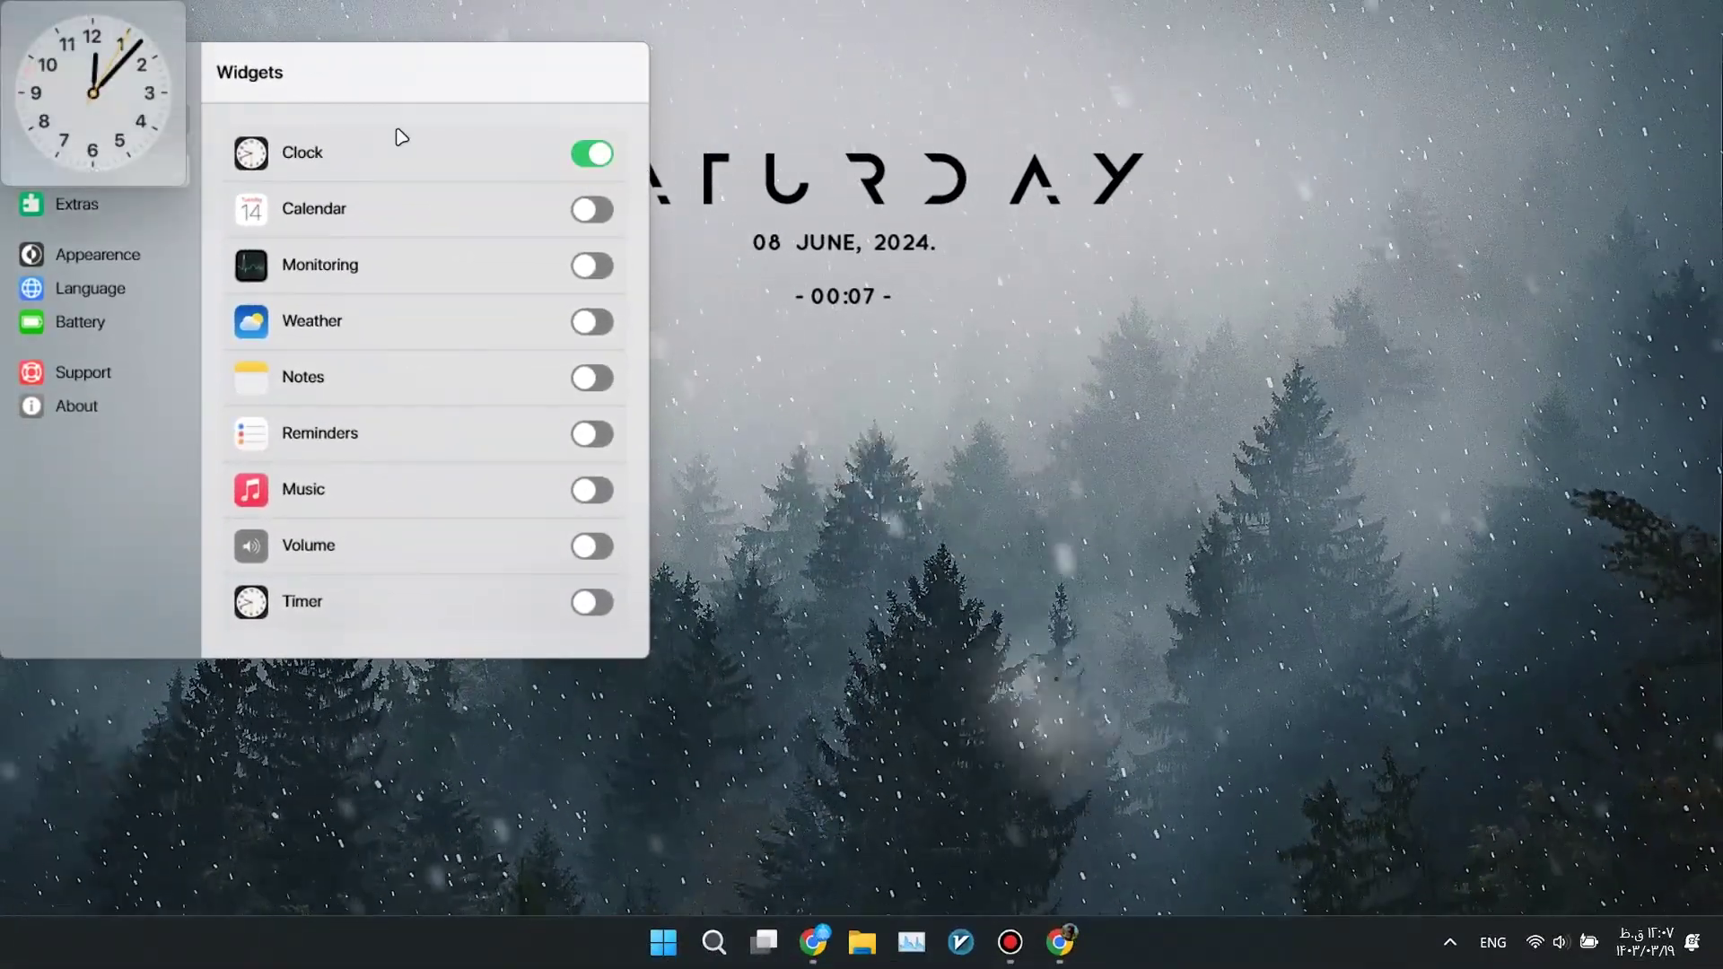
pyautogui.moveTo(94, 81); pyautogui.dragTo(152, 777)
pyautogui.rightClick(152, 778)
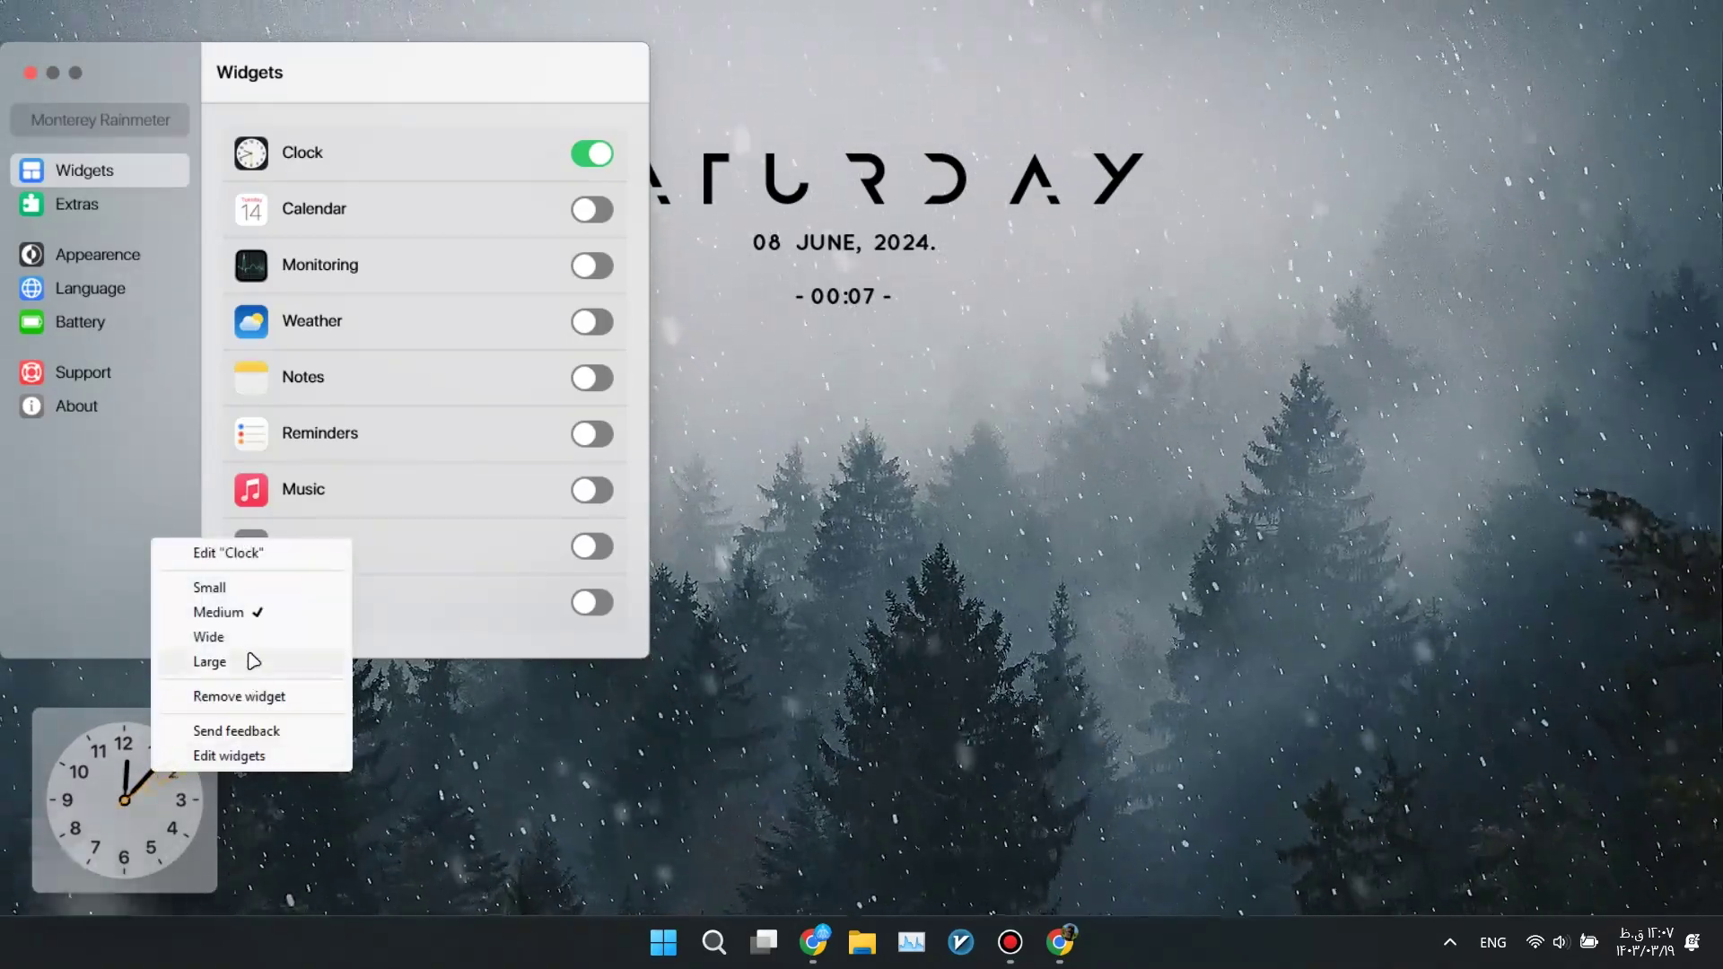
pyautogui.click(225, 637)
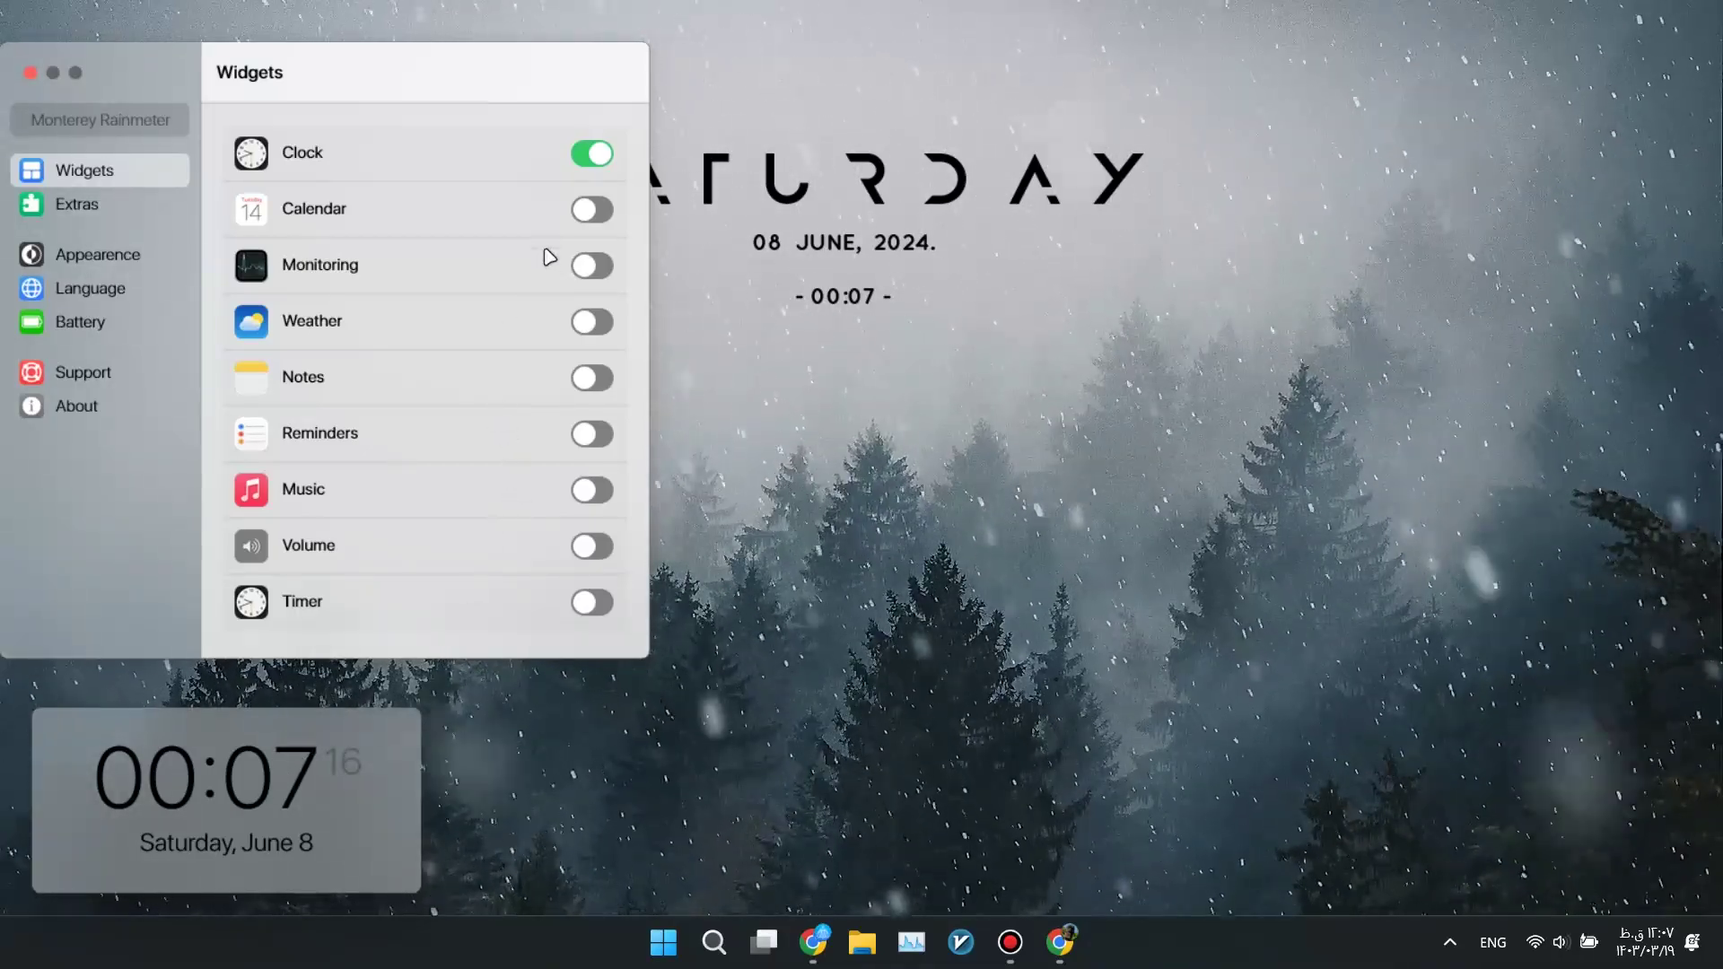
# - Enable the Reminders and Notes widgets, placing Reminders directly beside the clock and Notes farther along the same row
pyautogui.click(591, 435)
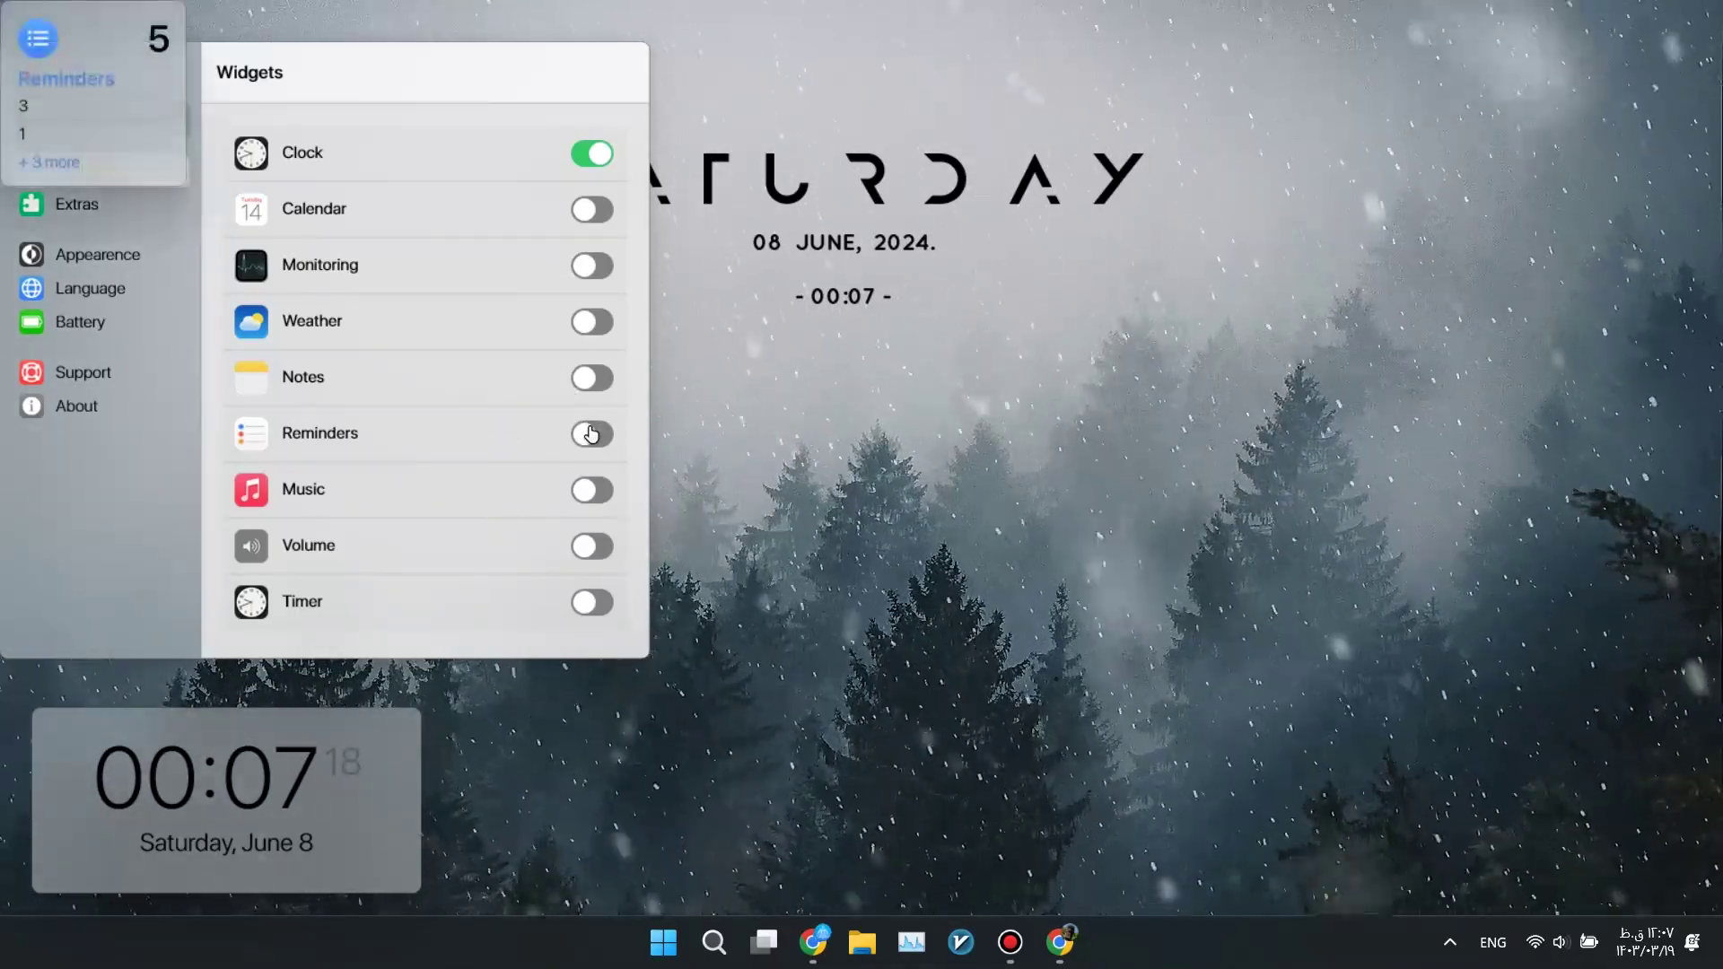
pyautogui.moveTo(91, 61); pyautogui.dragTo(540, 731)
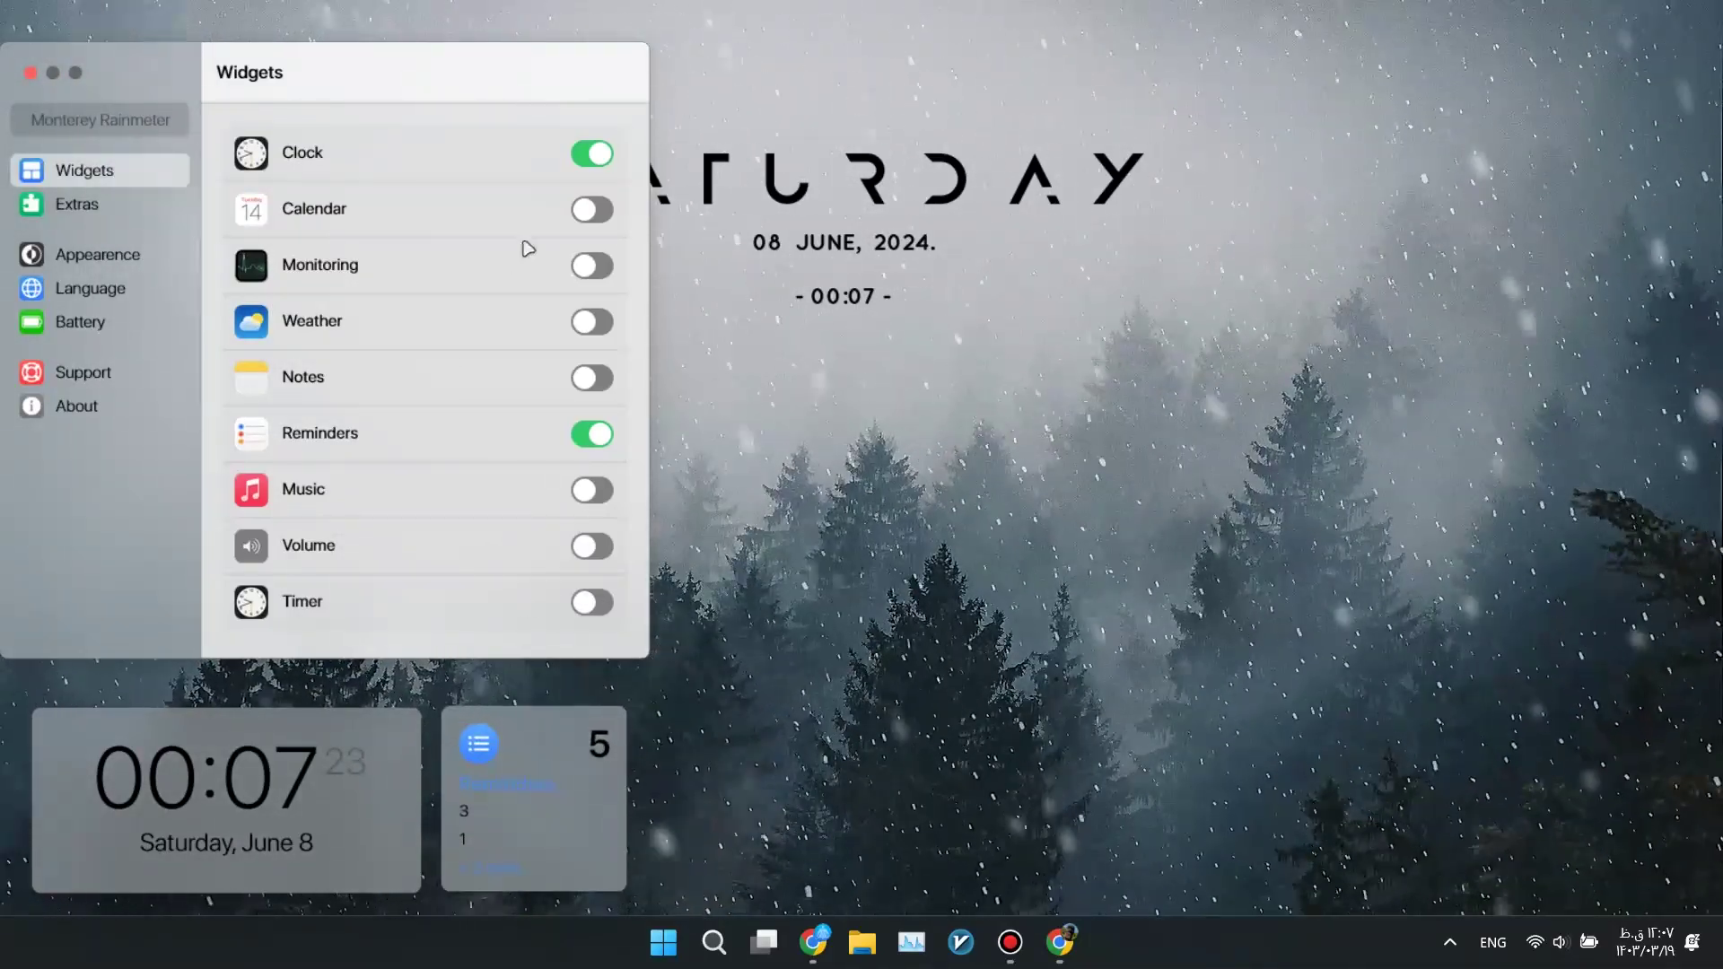
pyautogui.click(600, 392)
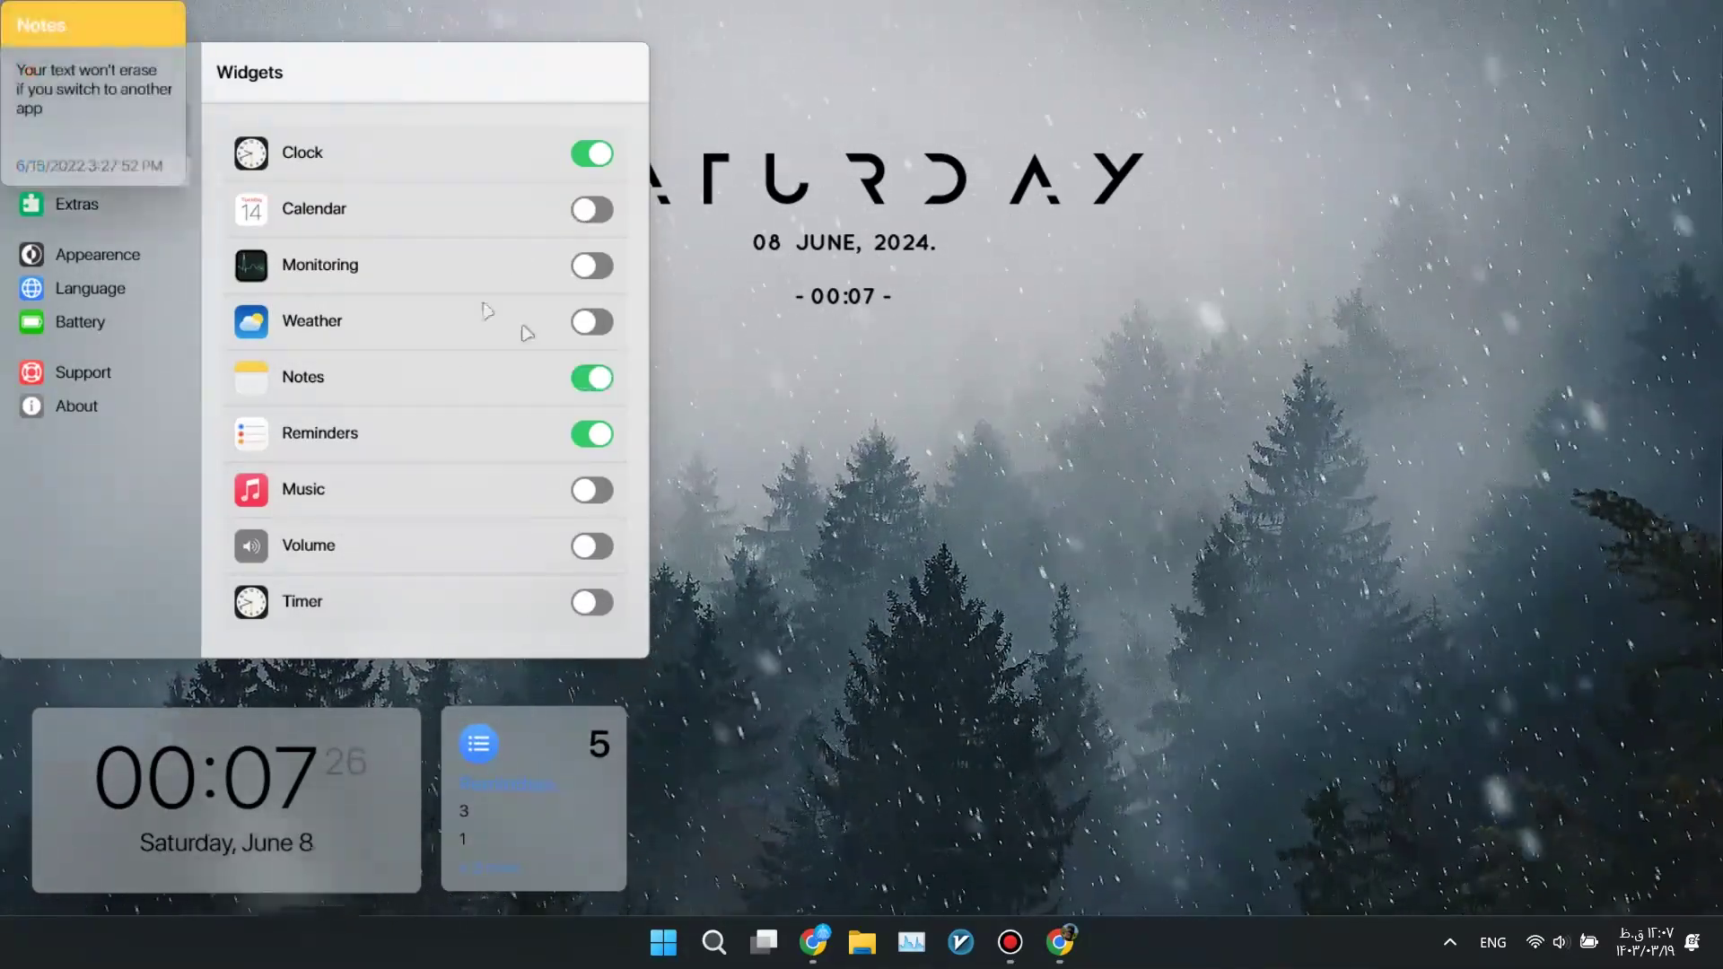
pyautogui.moveTo(116, 27); pyautogui.dragTo(1112, 739)
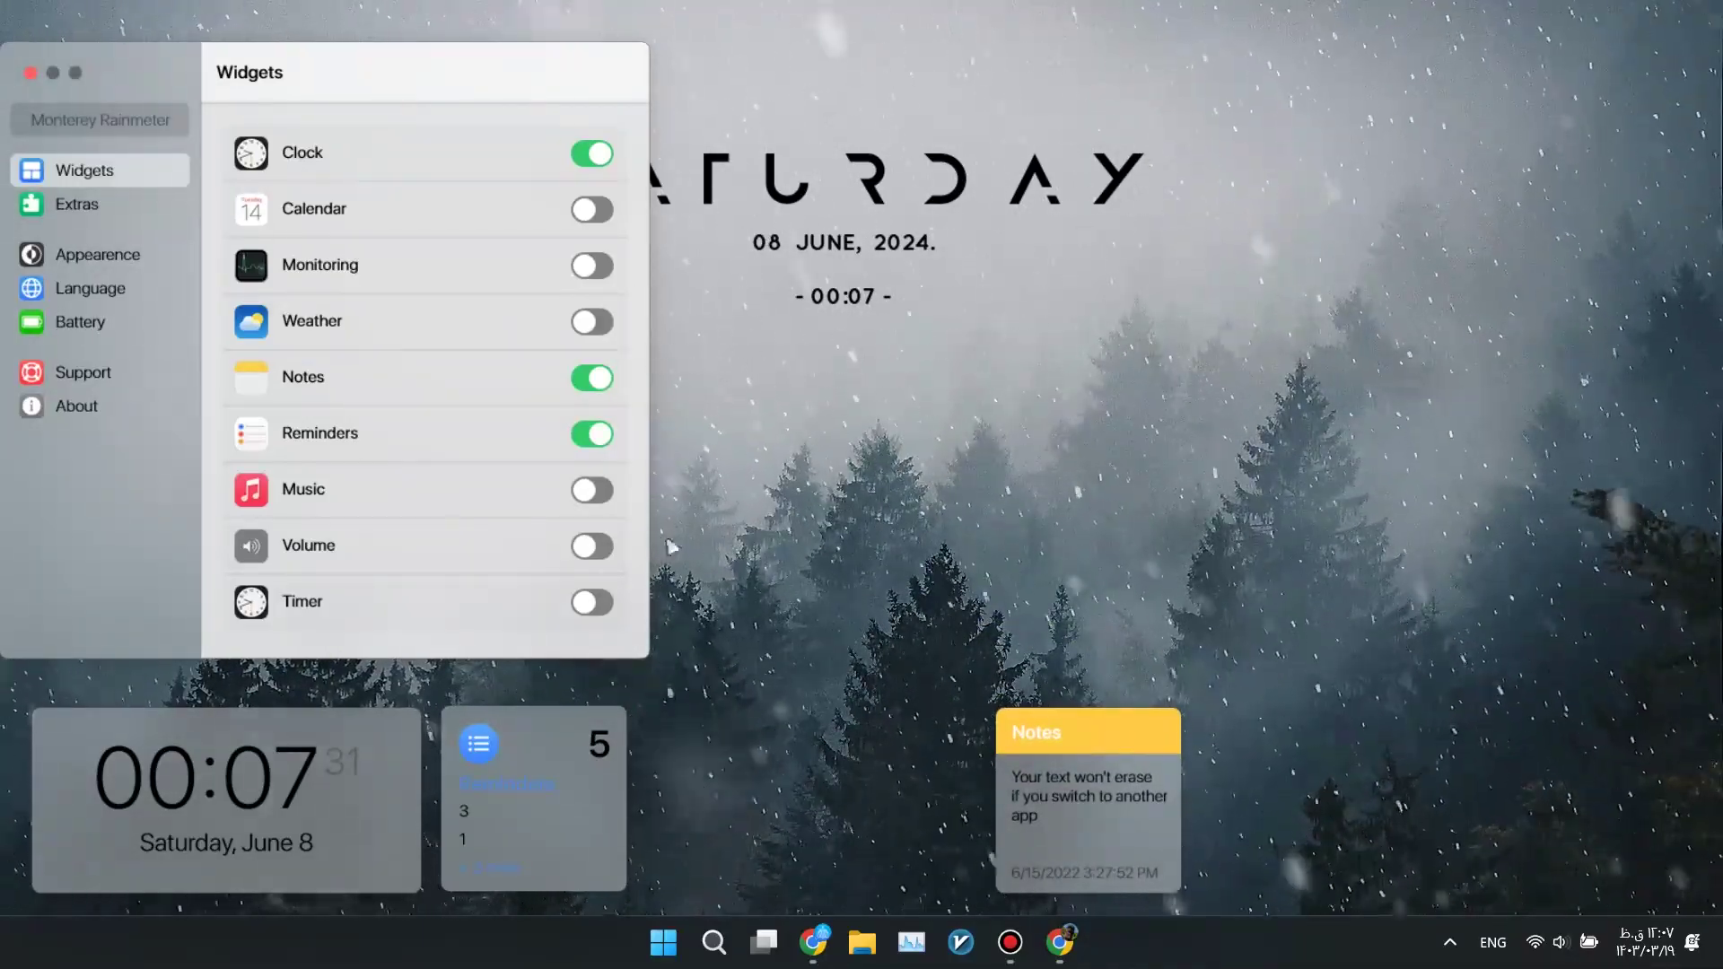
# - Enable the Weather widget at Wide size in the lower-right corner of the desktop and move Notes right next to it
pyautogui.click(587, 331)
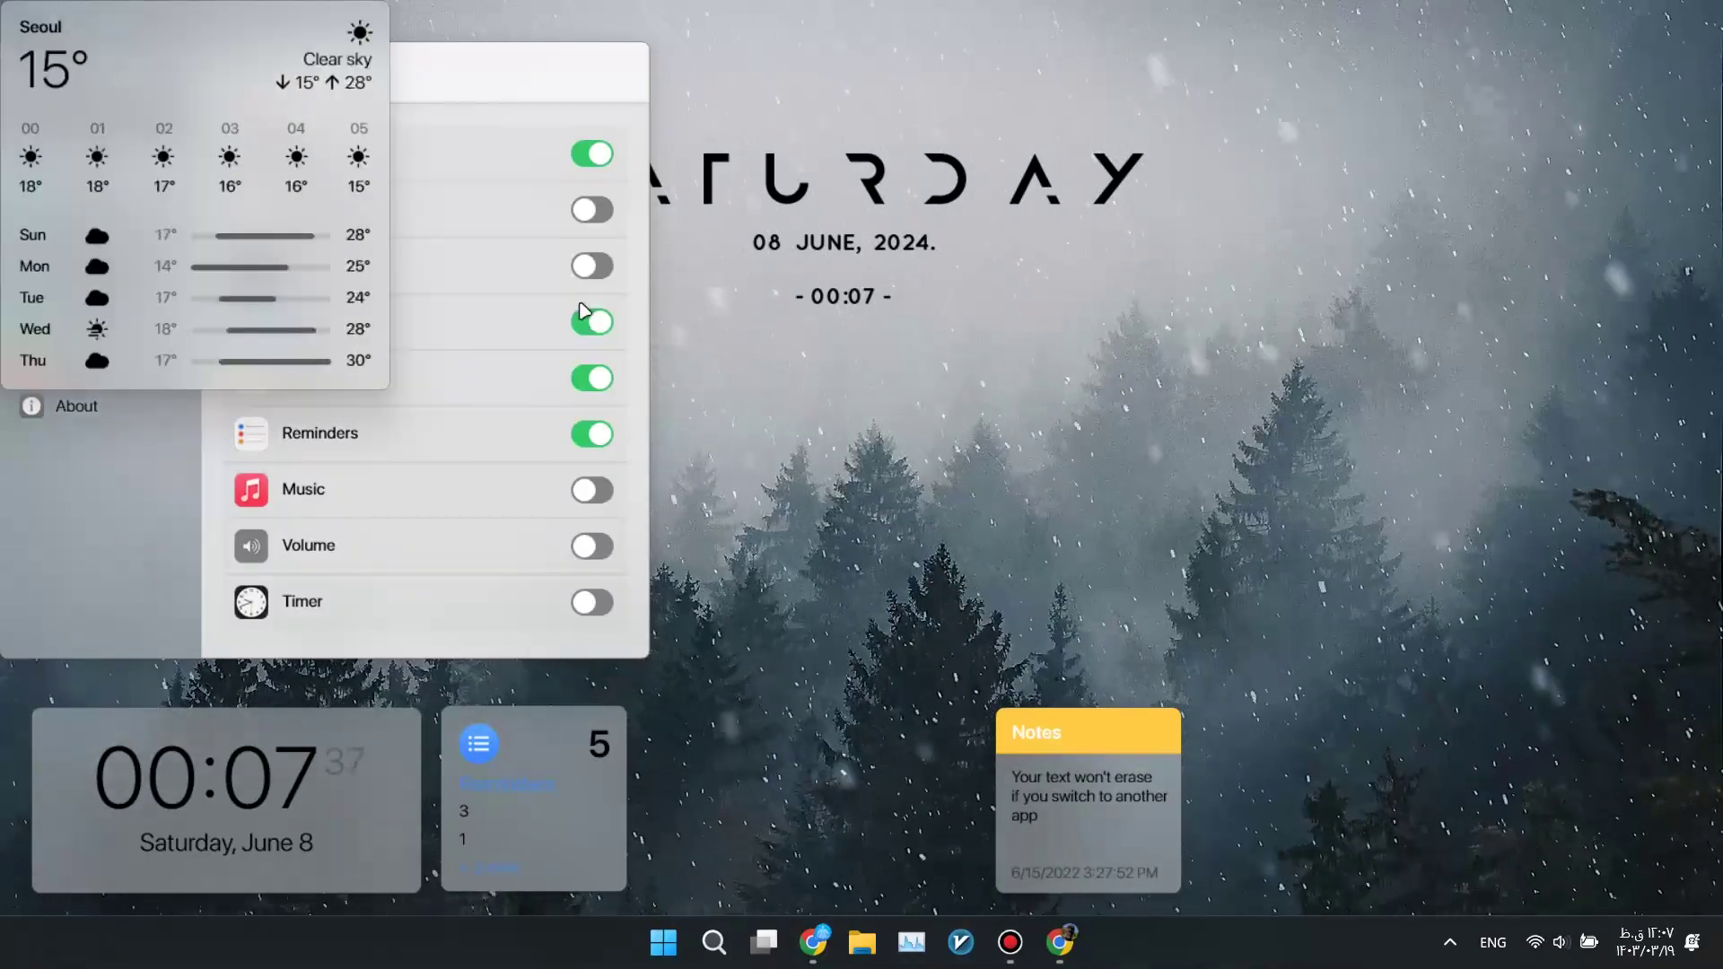
pyautogui.rightClick(363, 13)
pyautogui.click(167, 126)
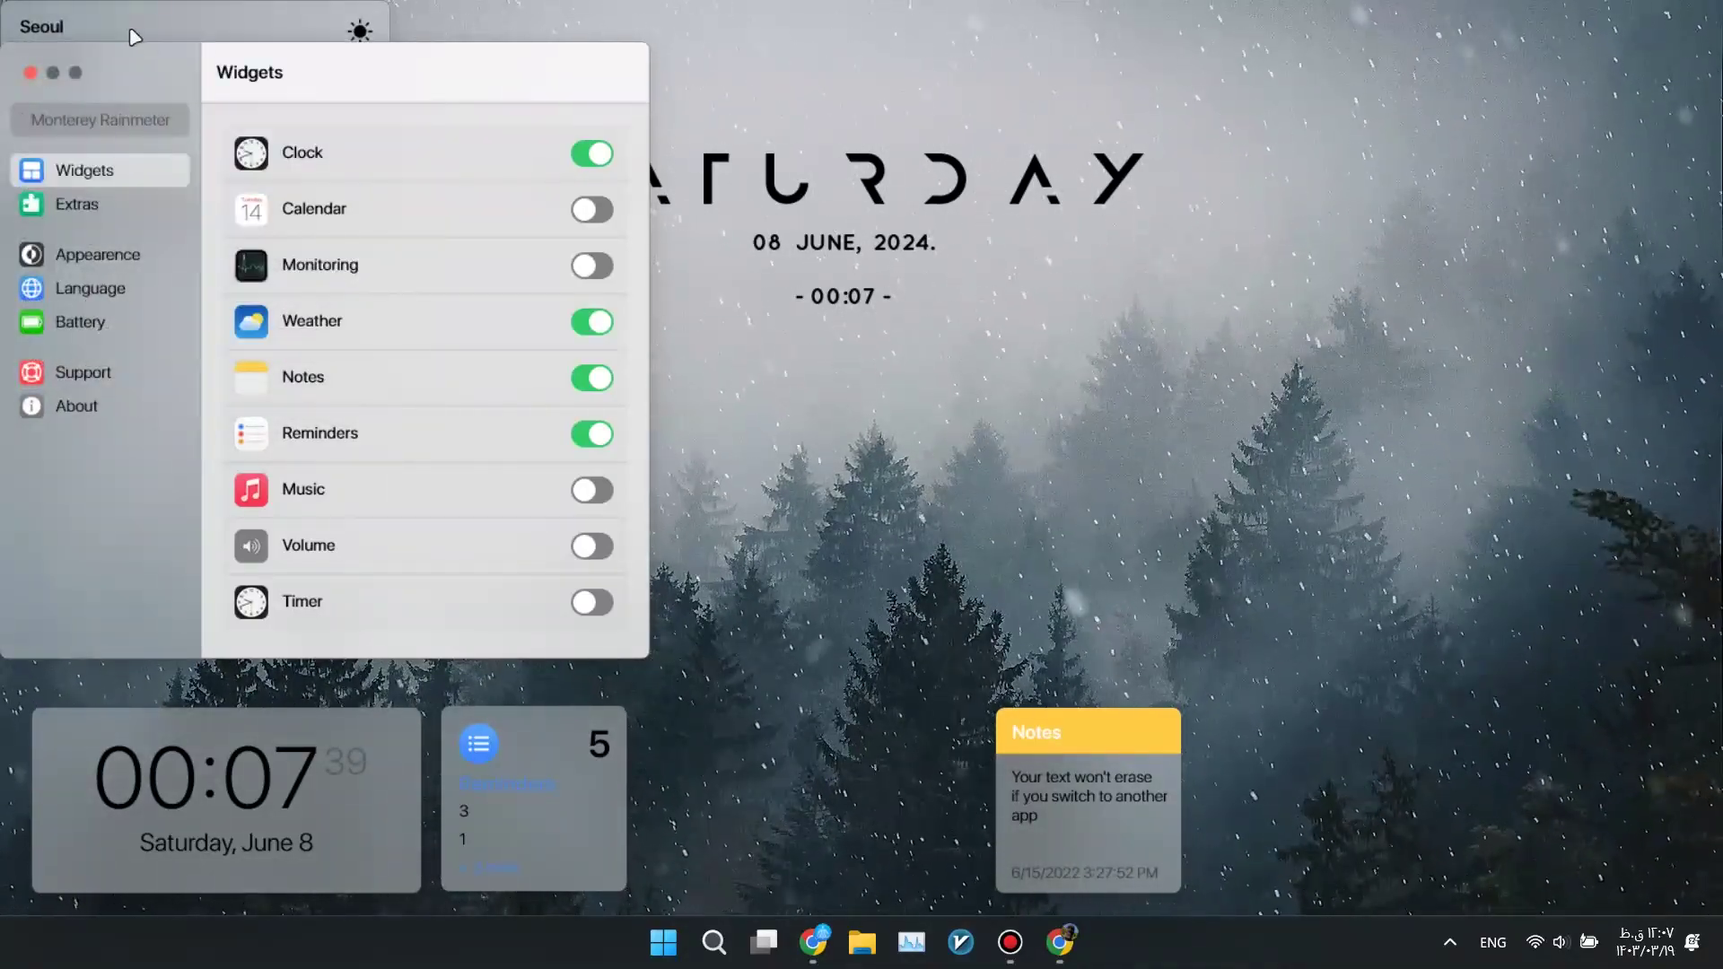
pyautogui.moveTo(133, 36); pyautogui.dragTo(1411, 726)
pyautogui.moveTo(1143, 719); pyautogui.dragTo(1177, 728)
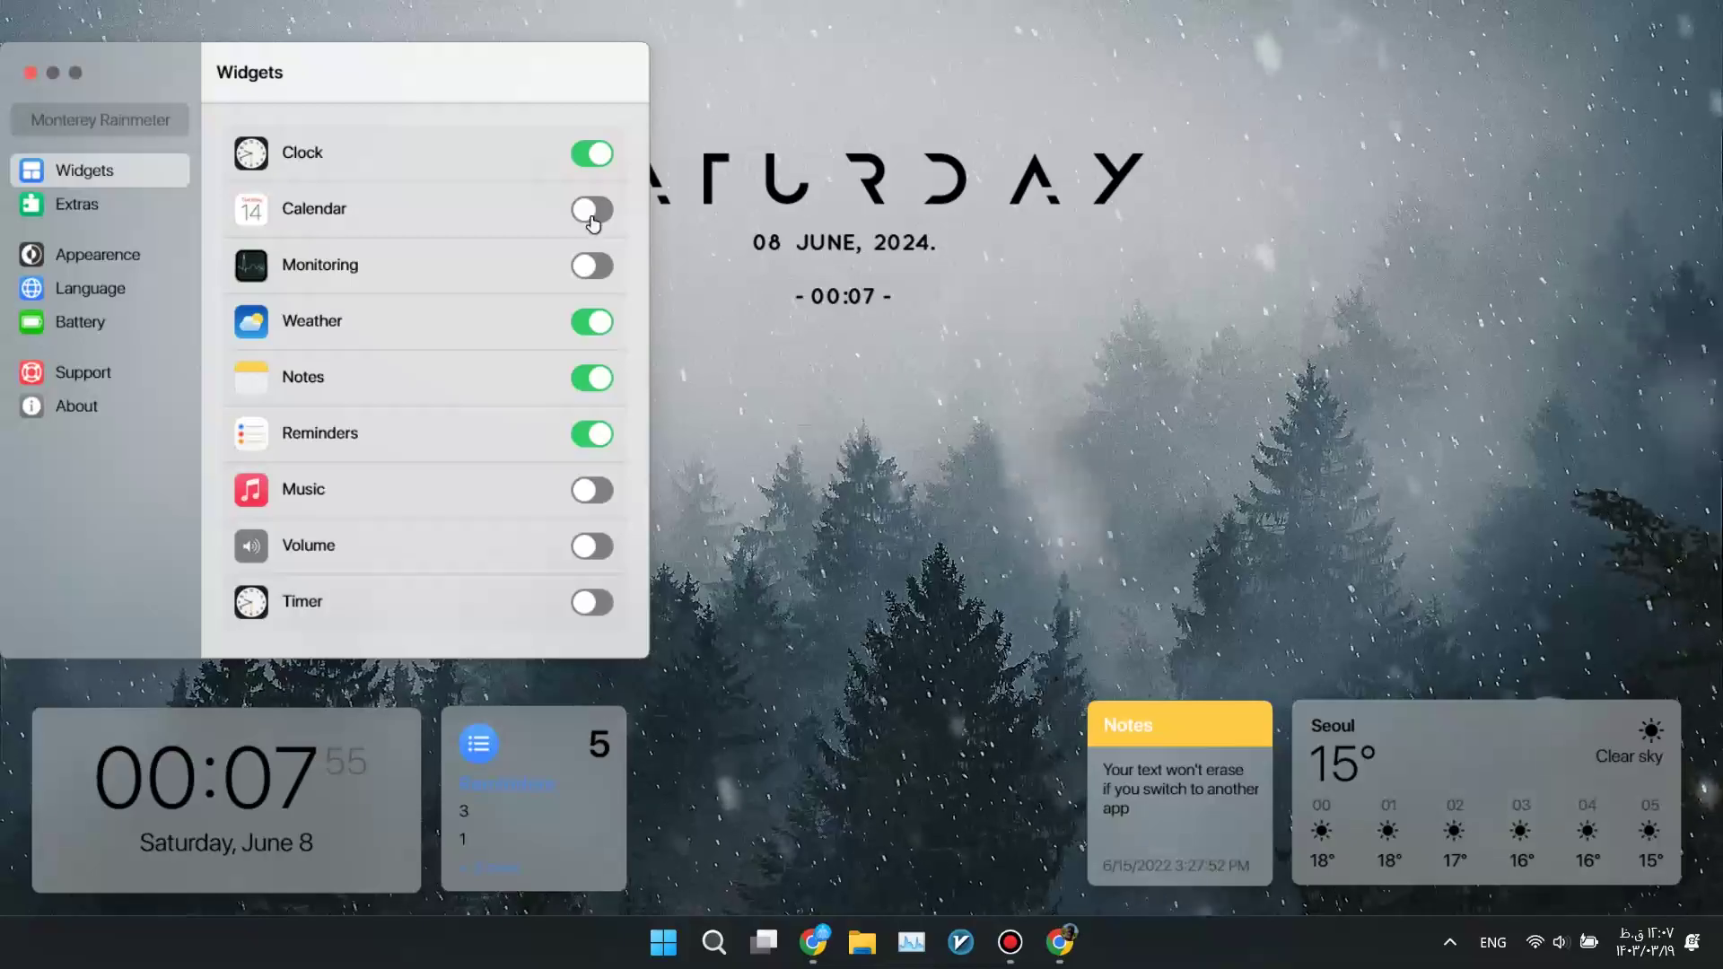
# - Enable the Calendar widget at Wide size, place it directly above the Weather widget, and close the Monterey settings window
pyautogui.click(591, 212)
pyautogui.moveTo(570, 160); pyautogui.dragTo(1552, 169)
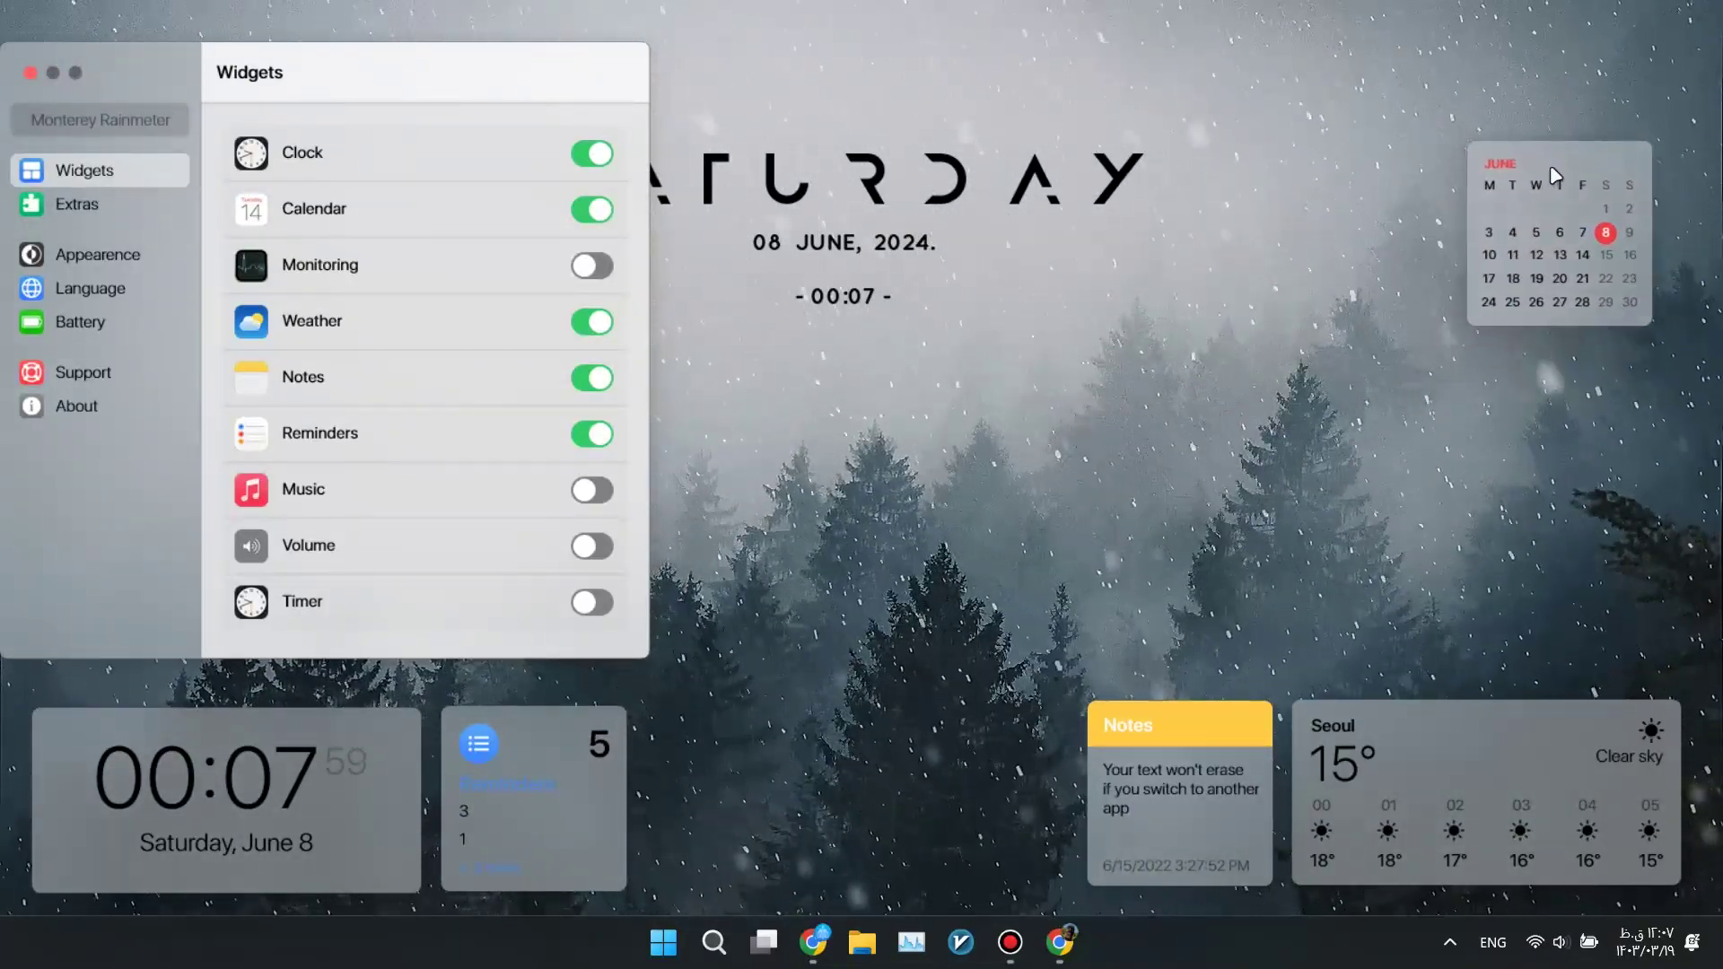
pyautogui.rightClick(1555, 176)
pyautogui.click(1539, 167)
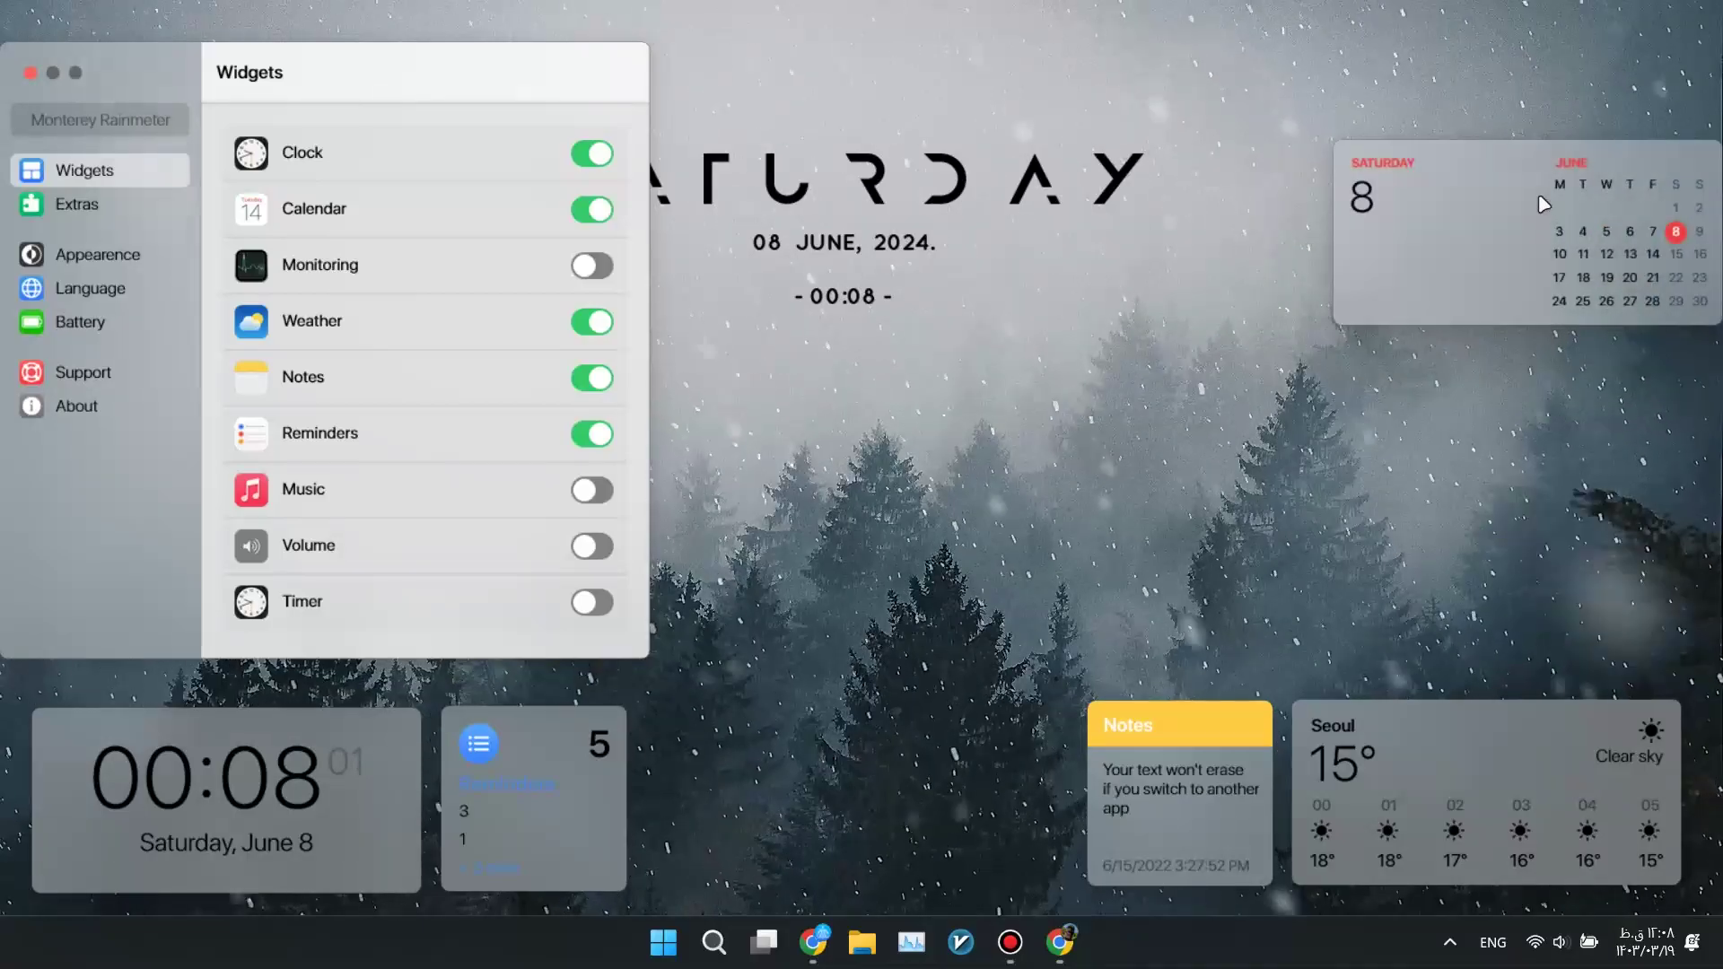
pyautogui.moveTo(1530, 159); pyautogui.dragTo(1488, 519)
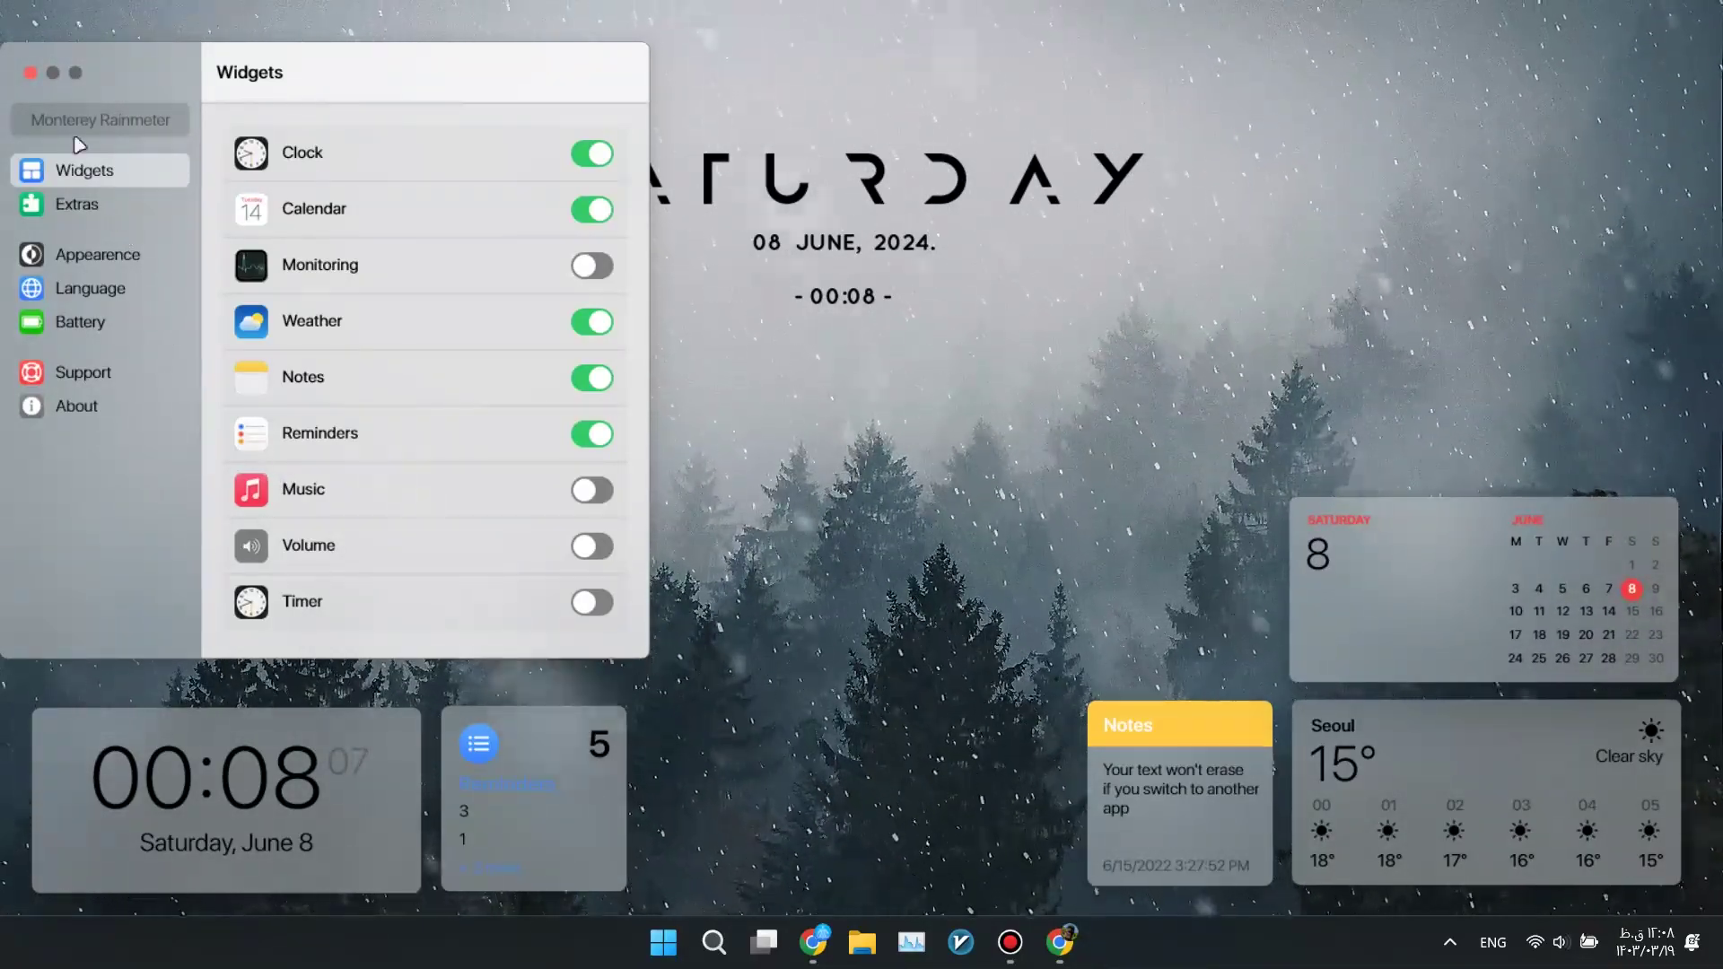
pyautogui.click(30, 71)
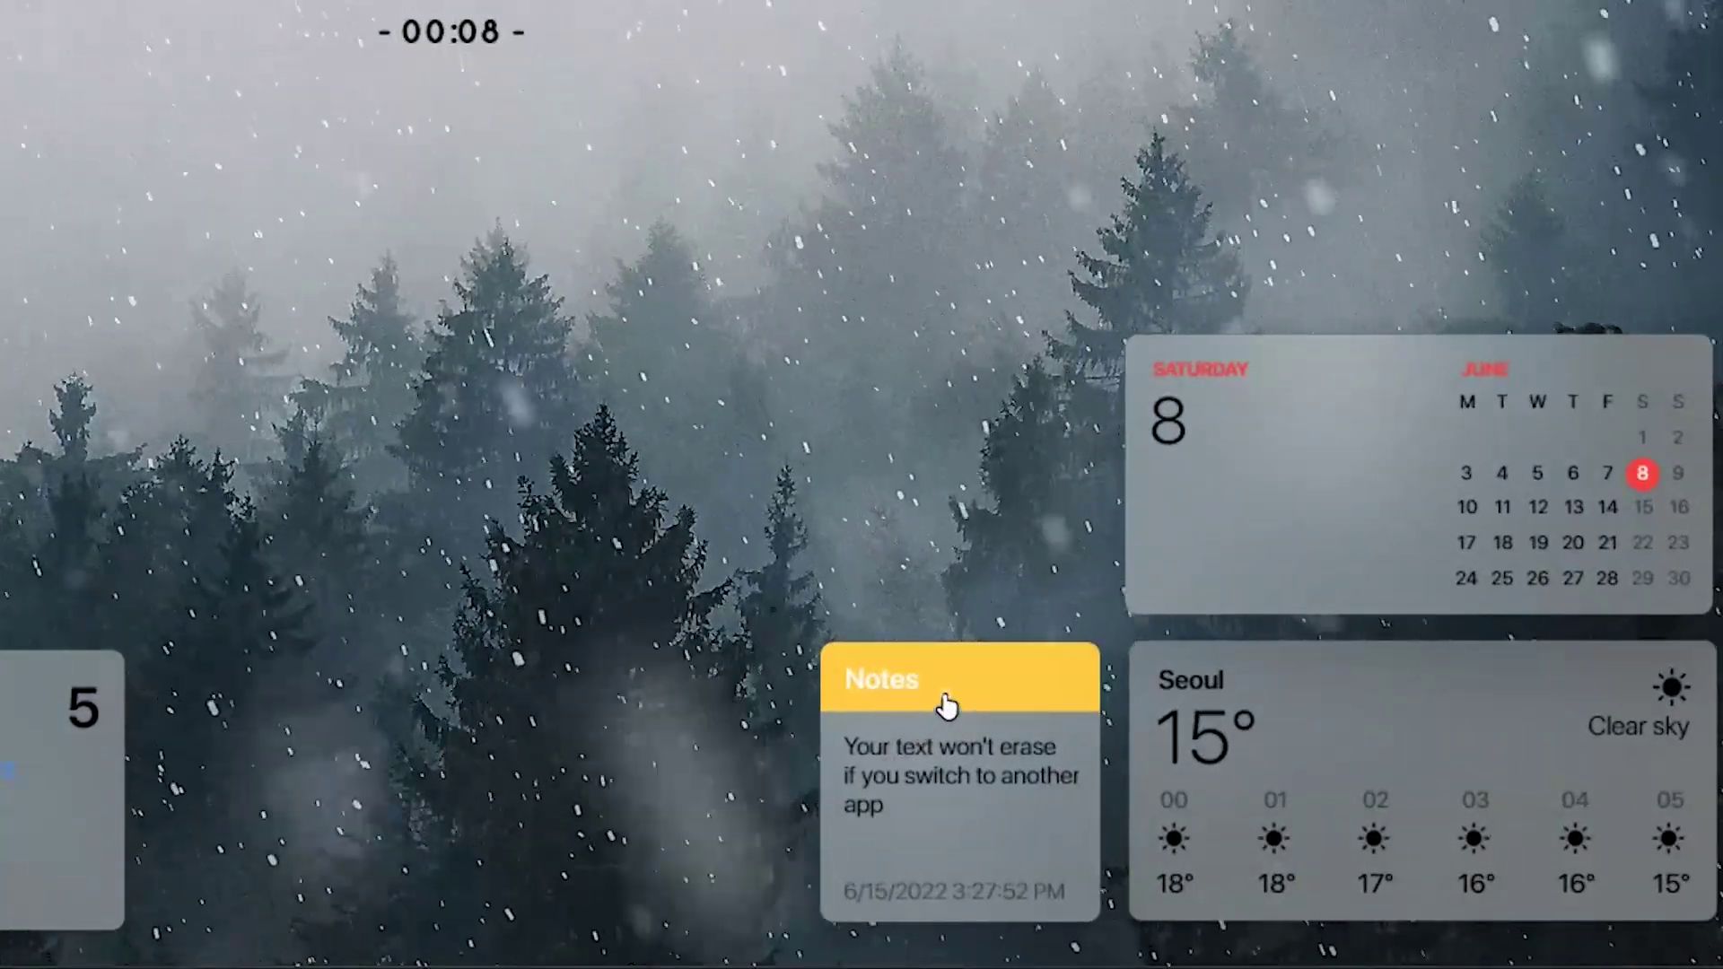
# - Remove the Notes widget and put the Calendar widget in its place beside Weather, at Medium size
pyautogui.rightClick(947, 706)
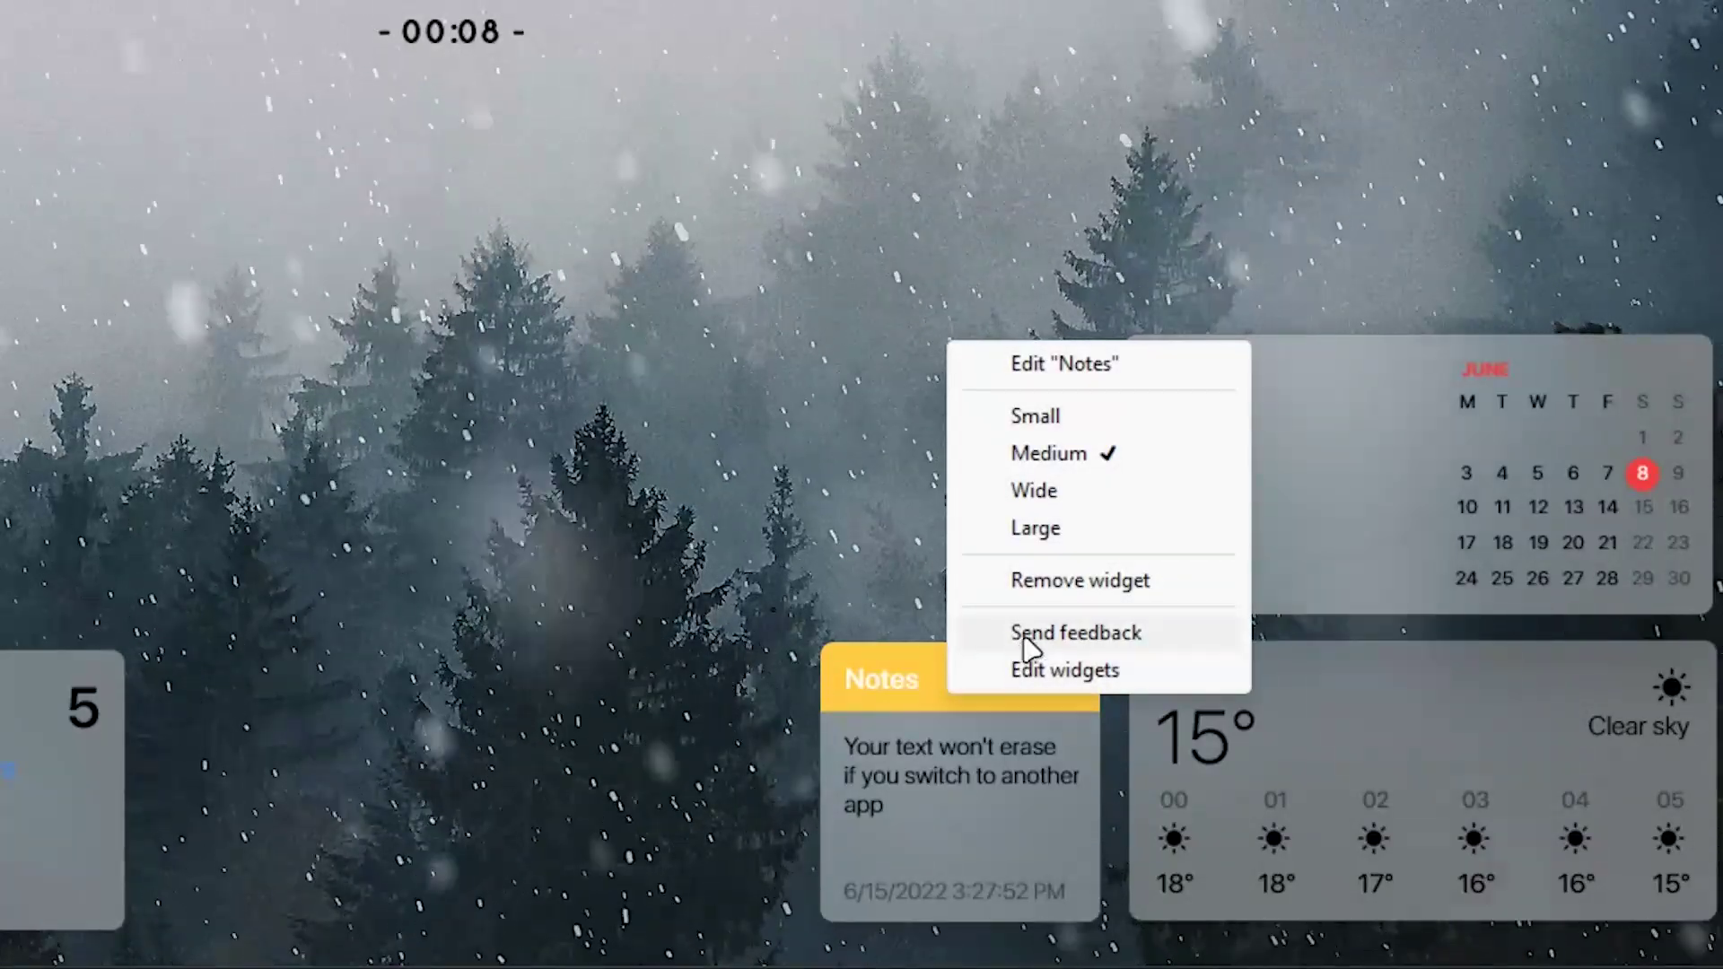
pyautogui.click(1046, 592)
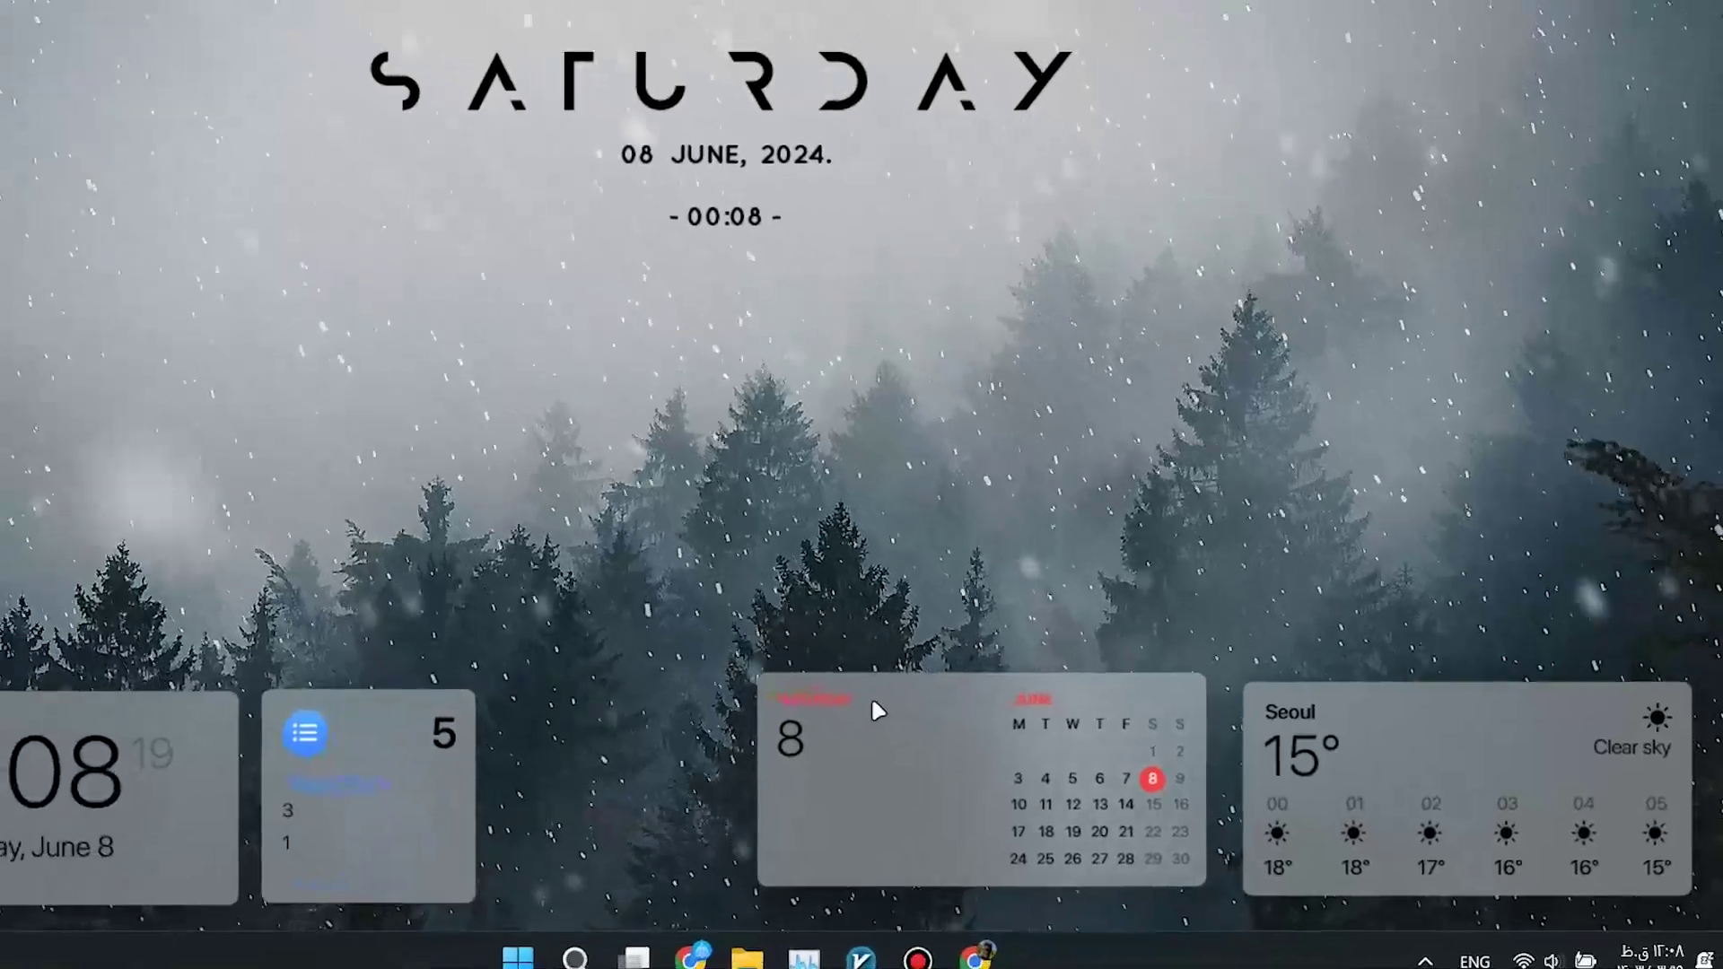
pyautogui.rightClick(878, 709)
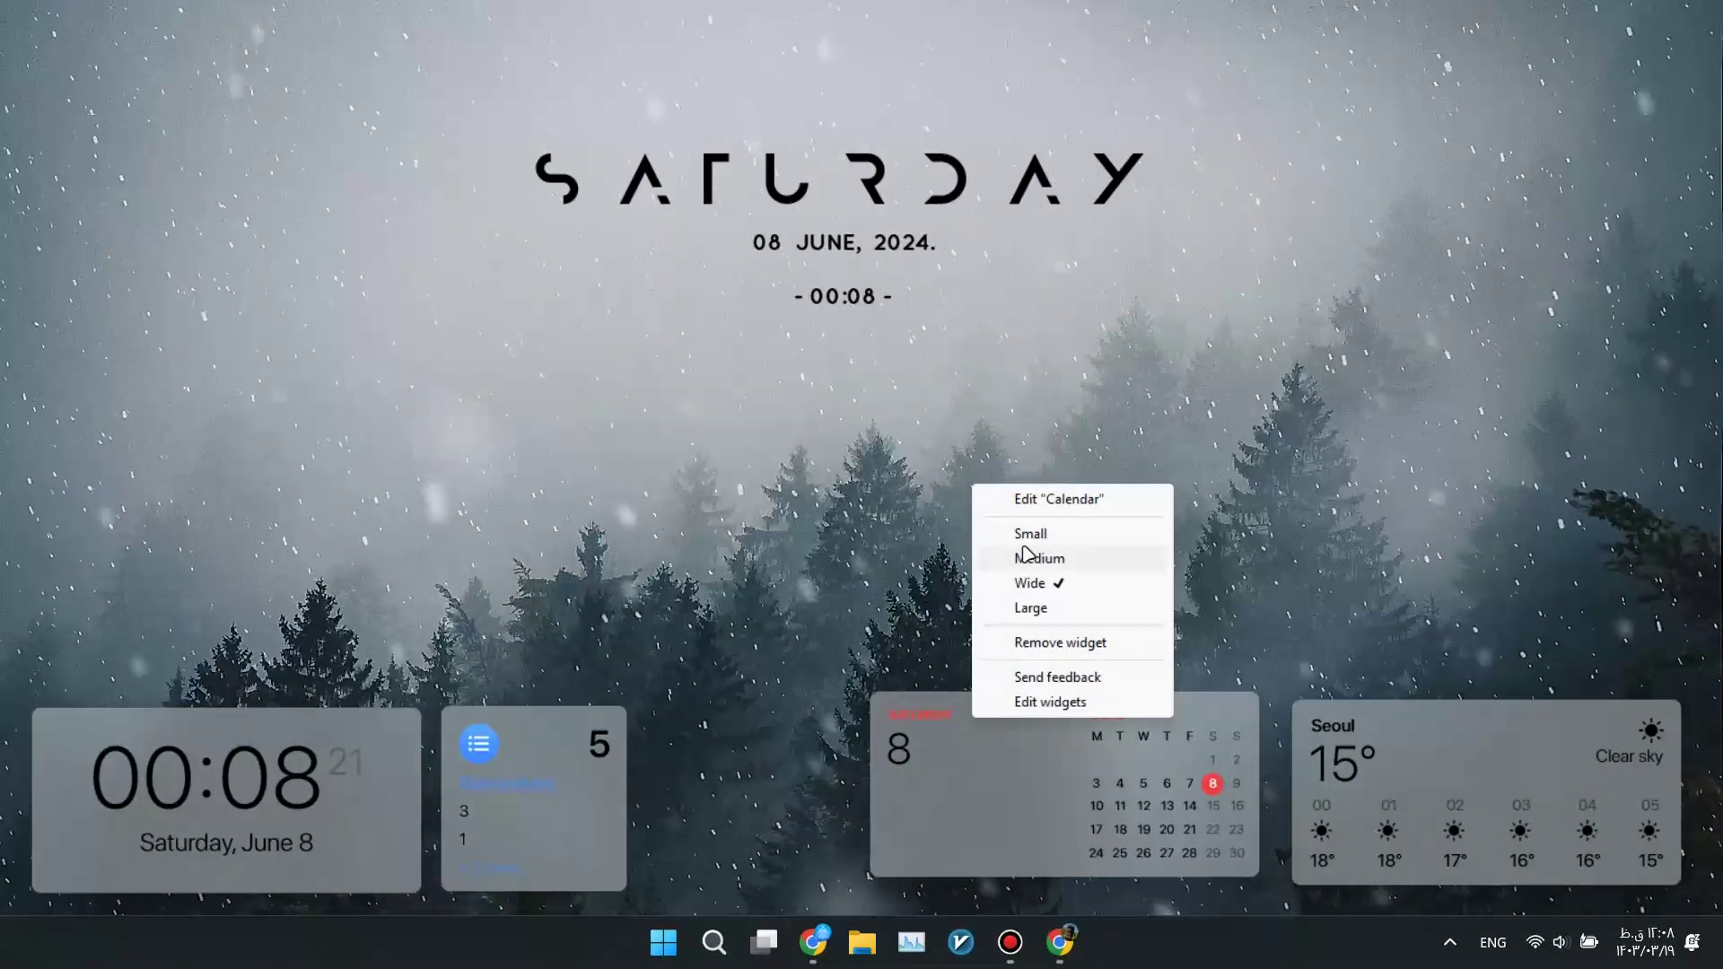
pyautogui.click(1026, 557)
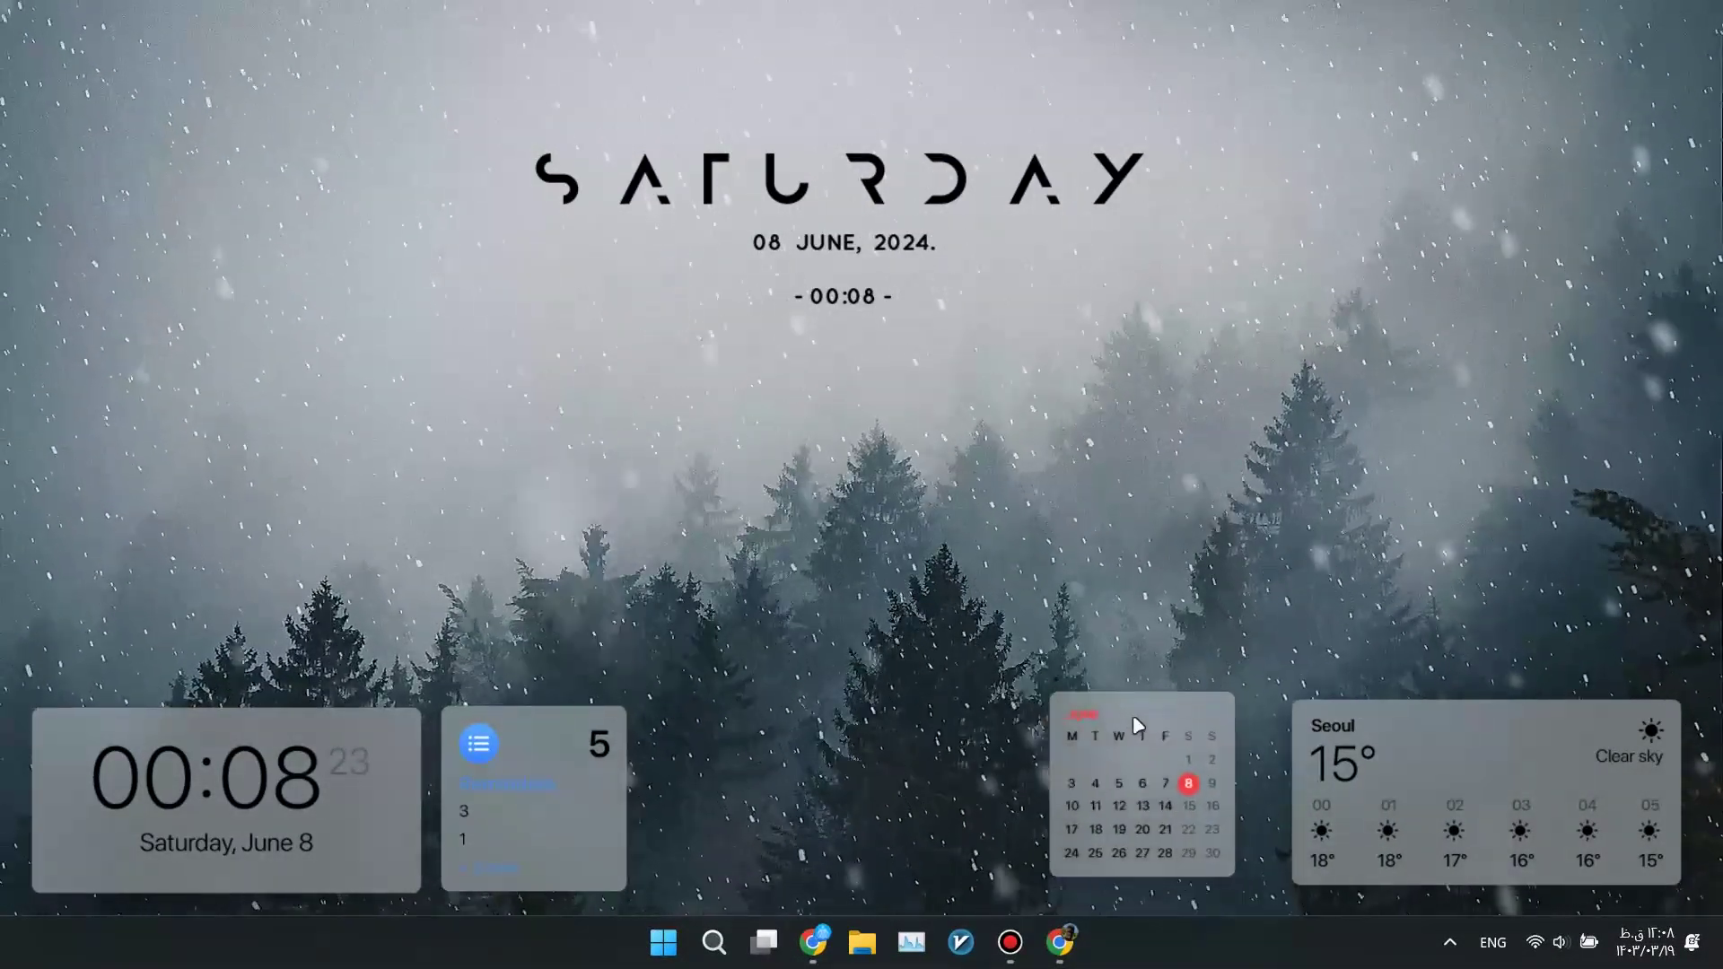
pyautogui.moveTo(1138, 726); pyautogui.dragTo(1183, 723)
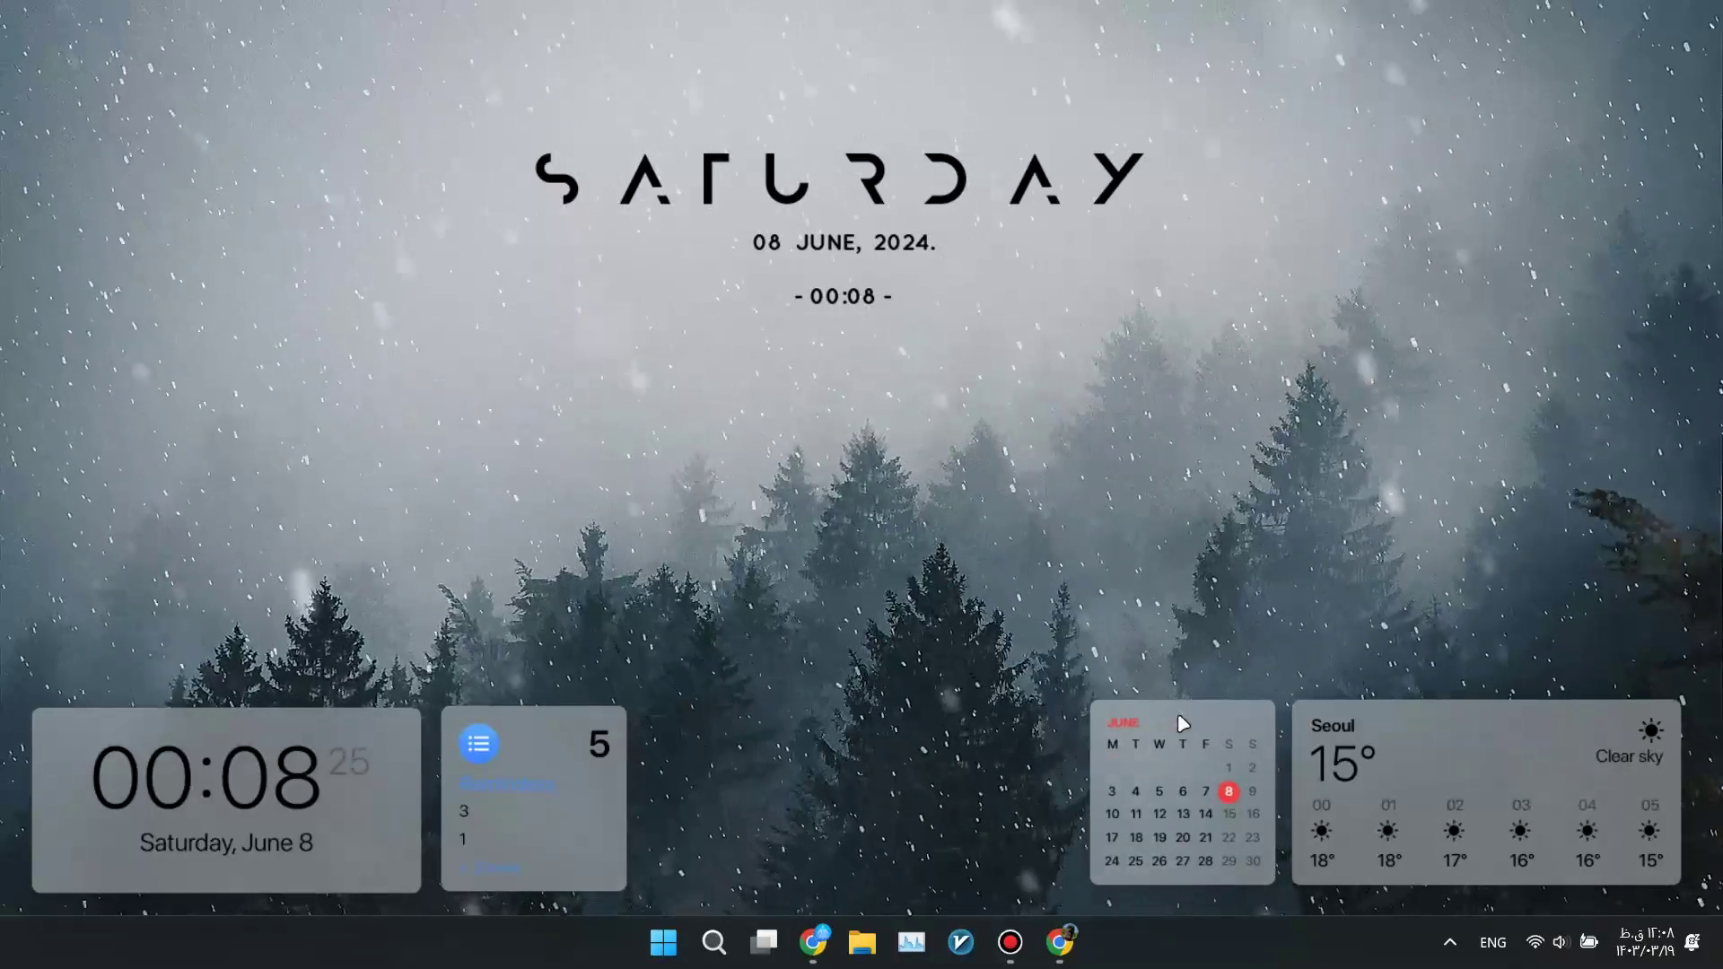
pyautogui.click(1177, 713)
pyautogui.click(1207, 27)
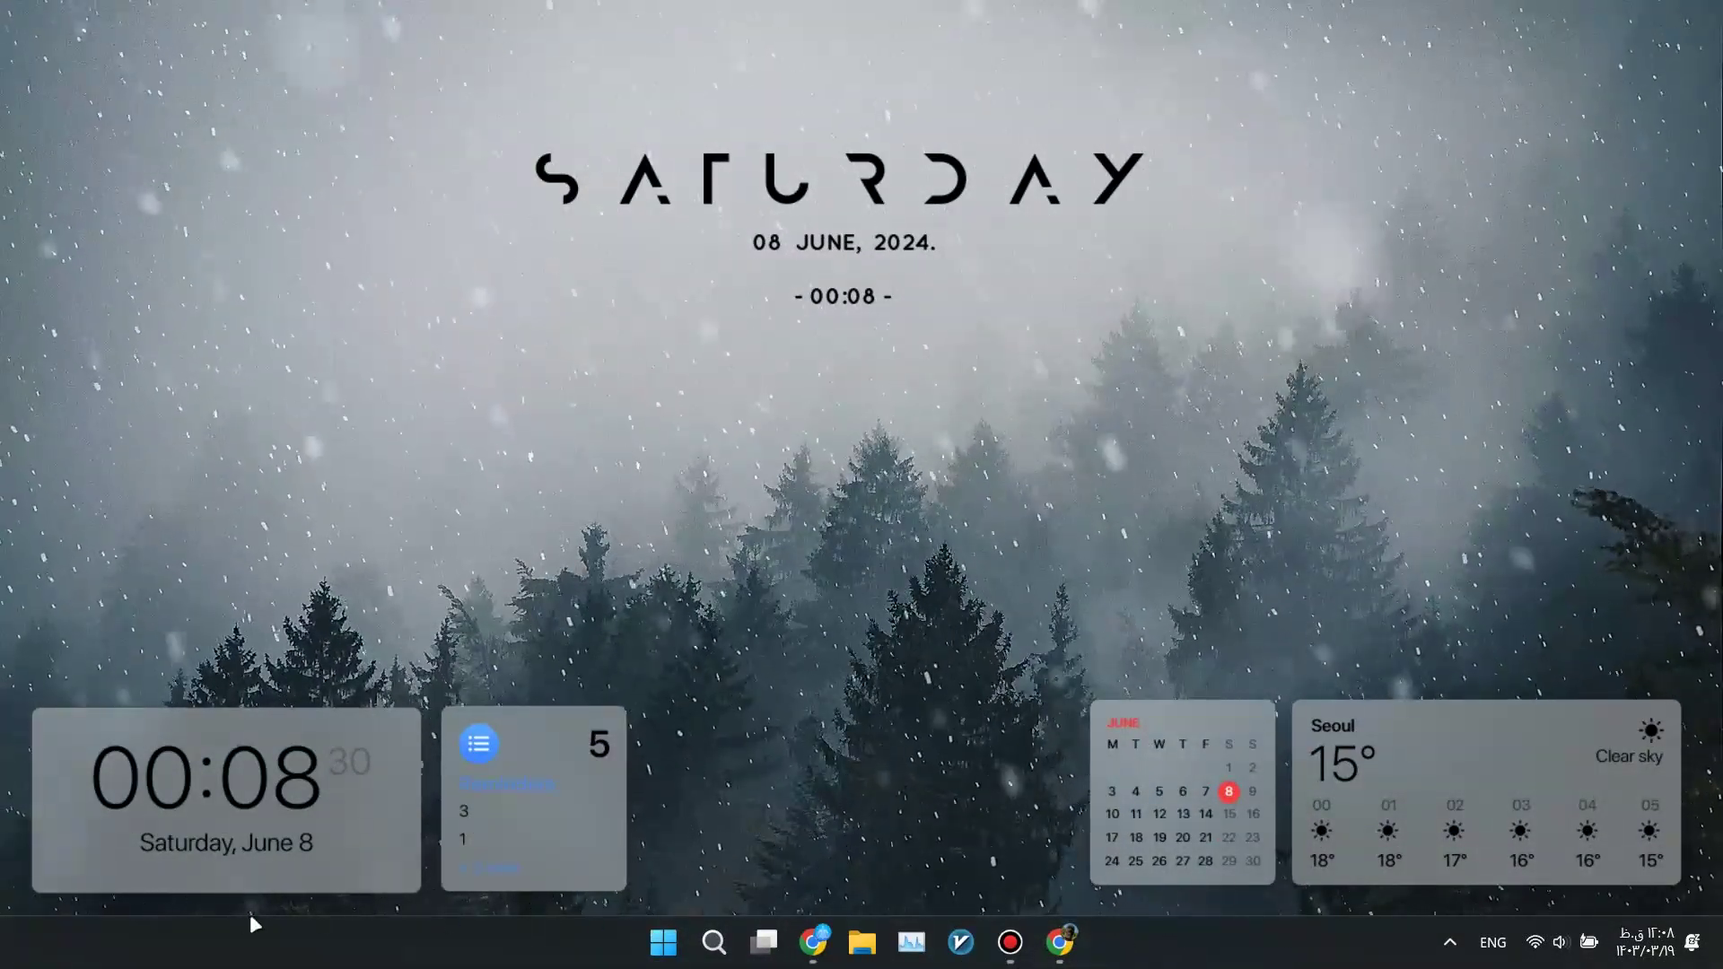
# - Turn on automatic hiding of the taskbar in the taskbar behavior settings and check it on the desktop
pyautogui.rightClick(1271, 956)
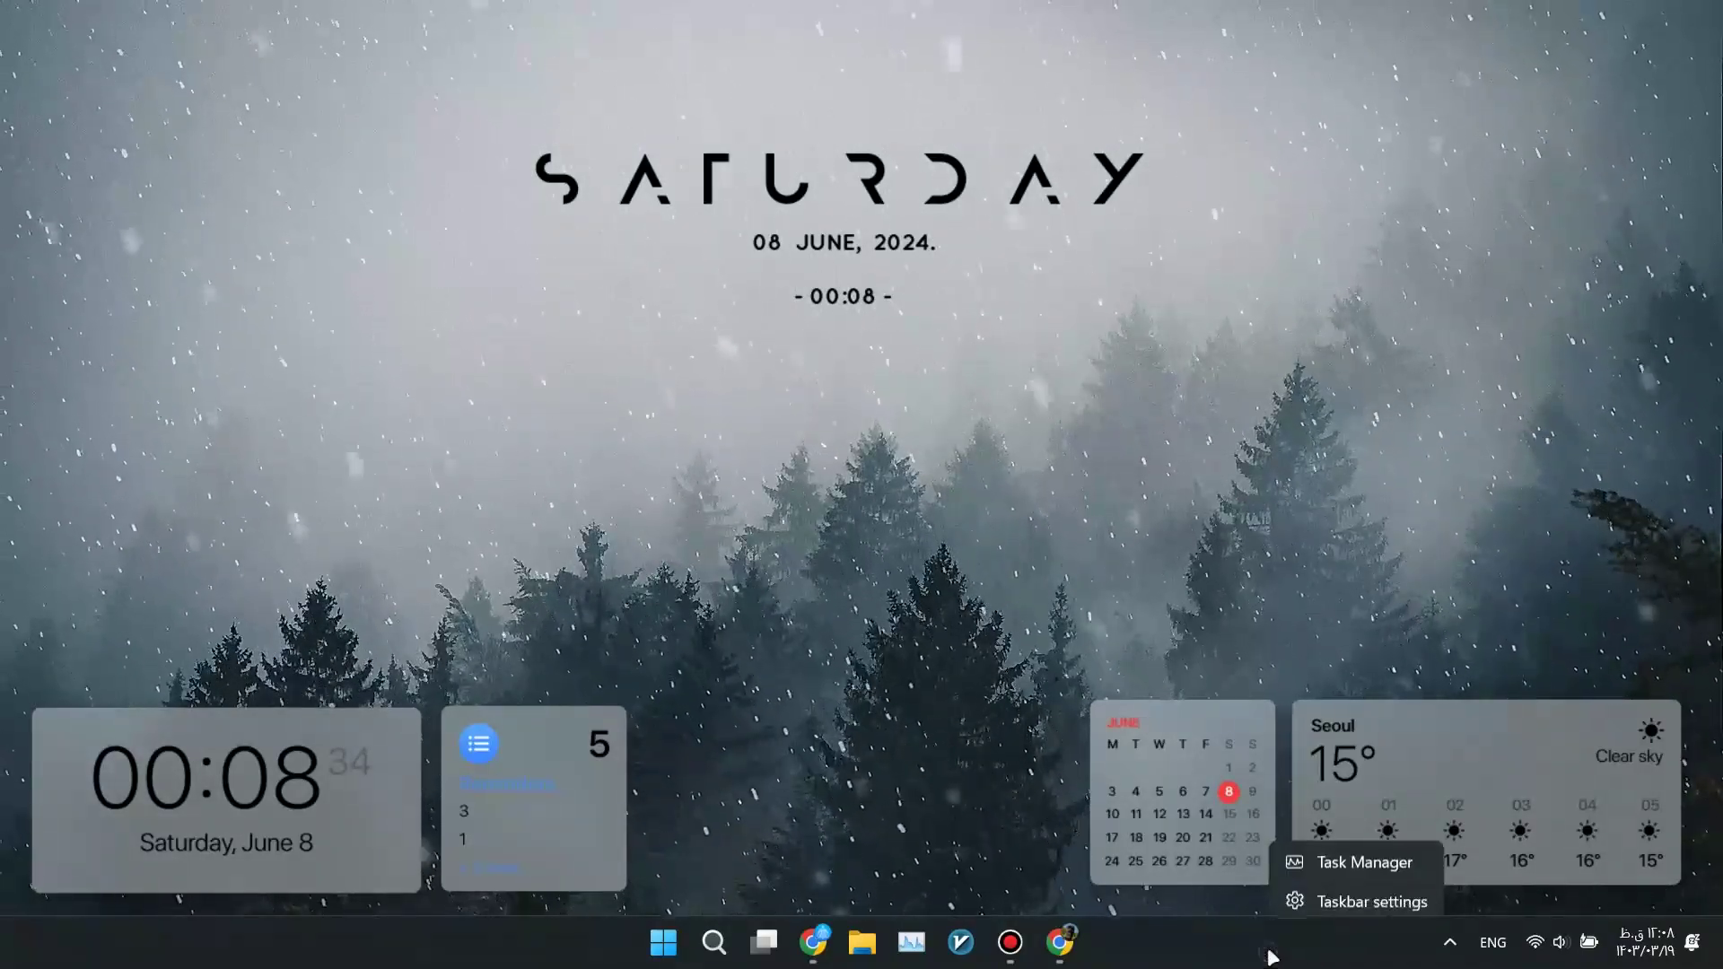
pyautogui.click(1331, 895)
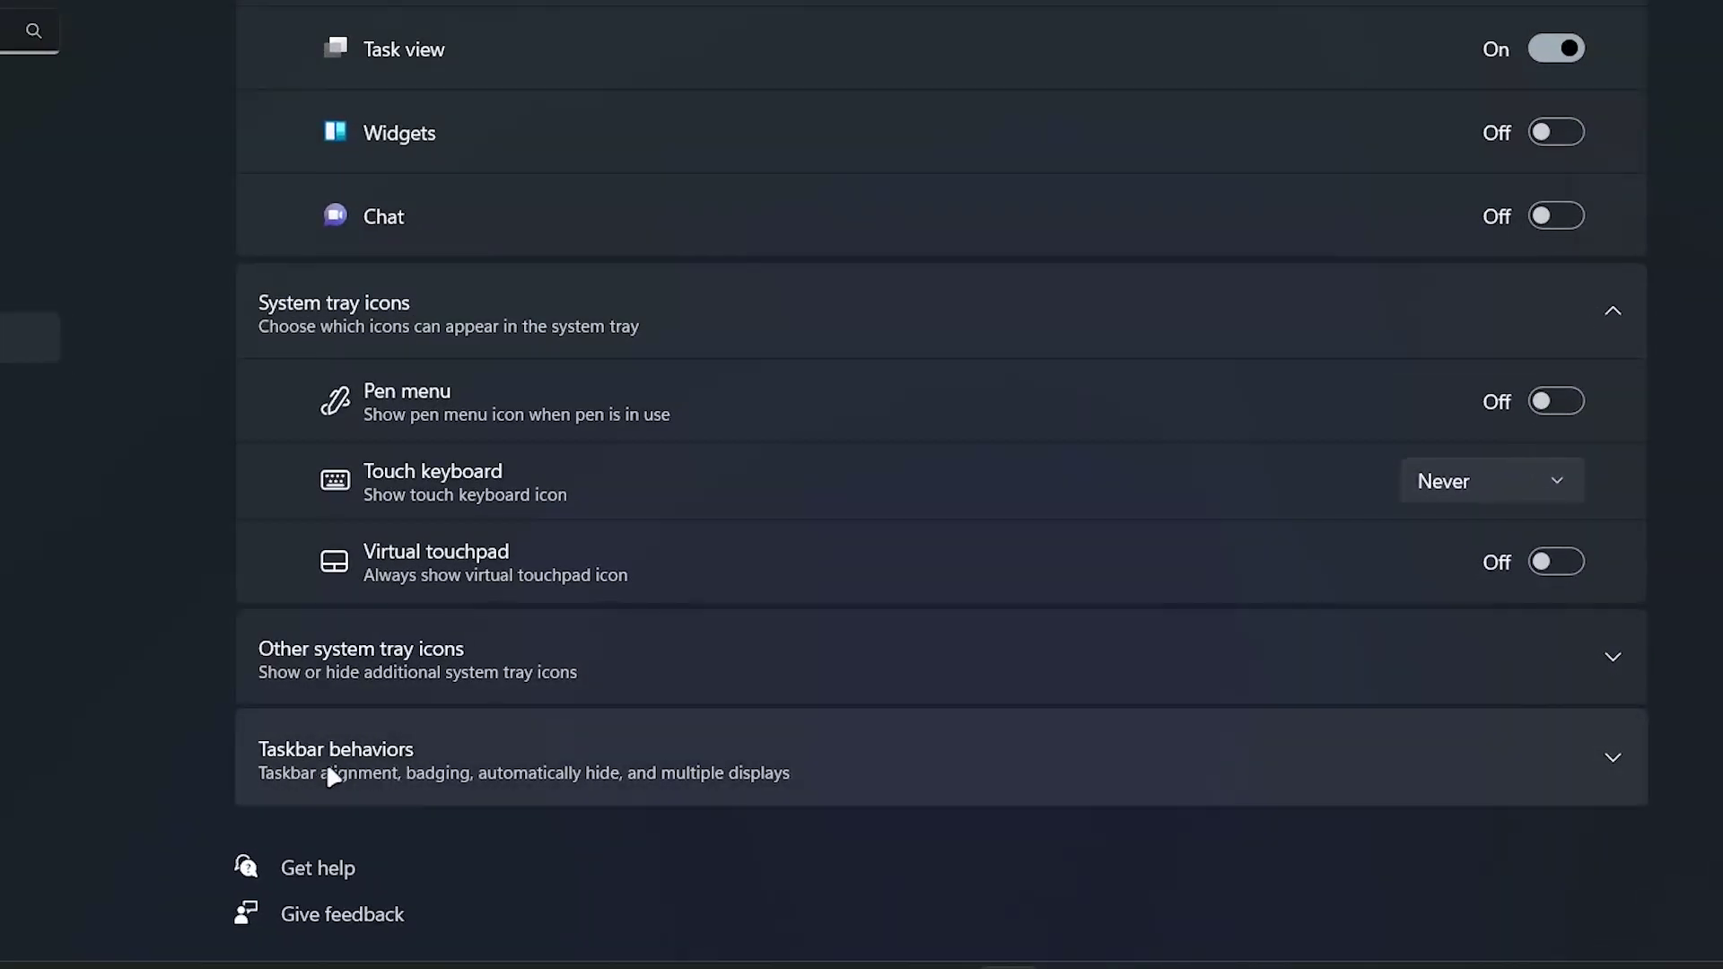
pyautogui.click(333, 777)
pyautogui.scroll(-2, 396, 766)
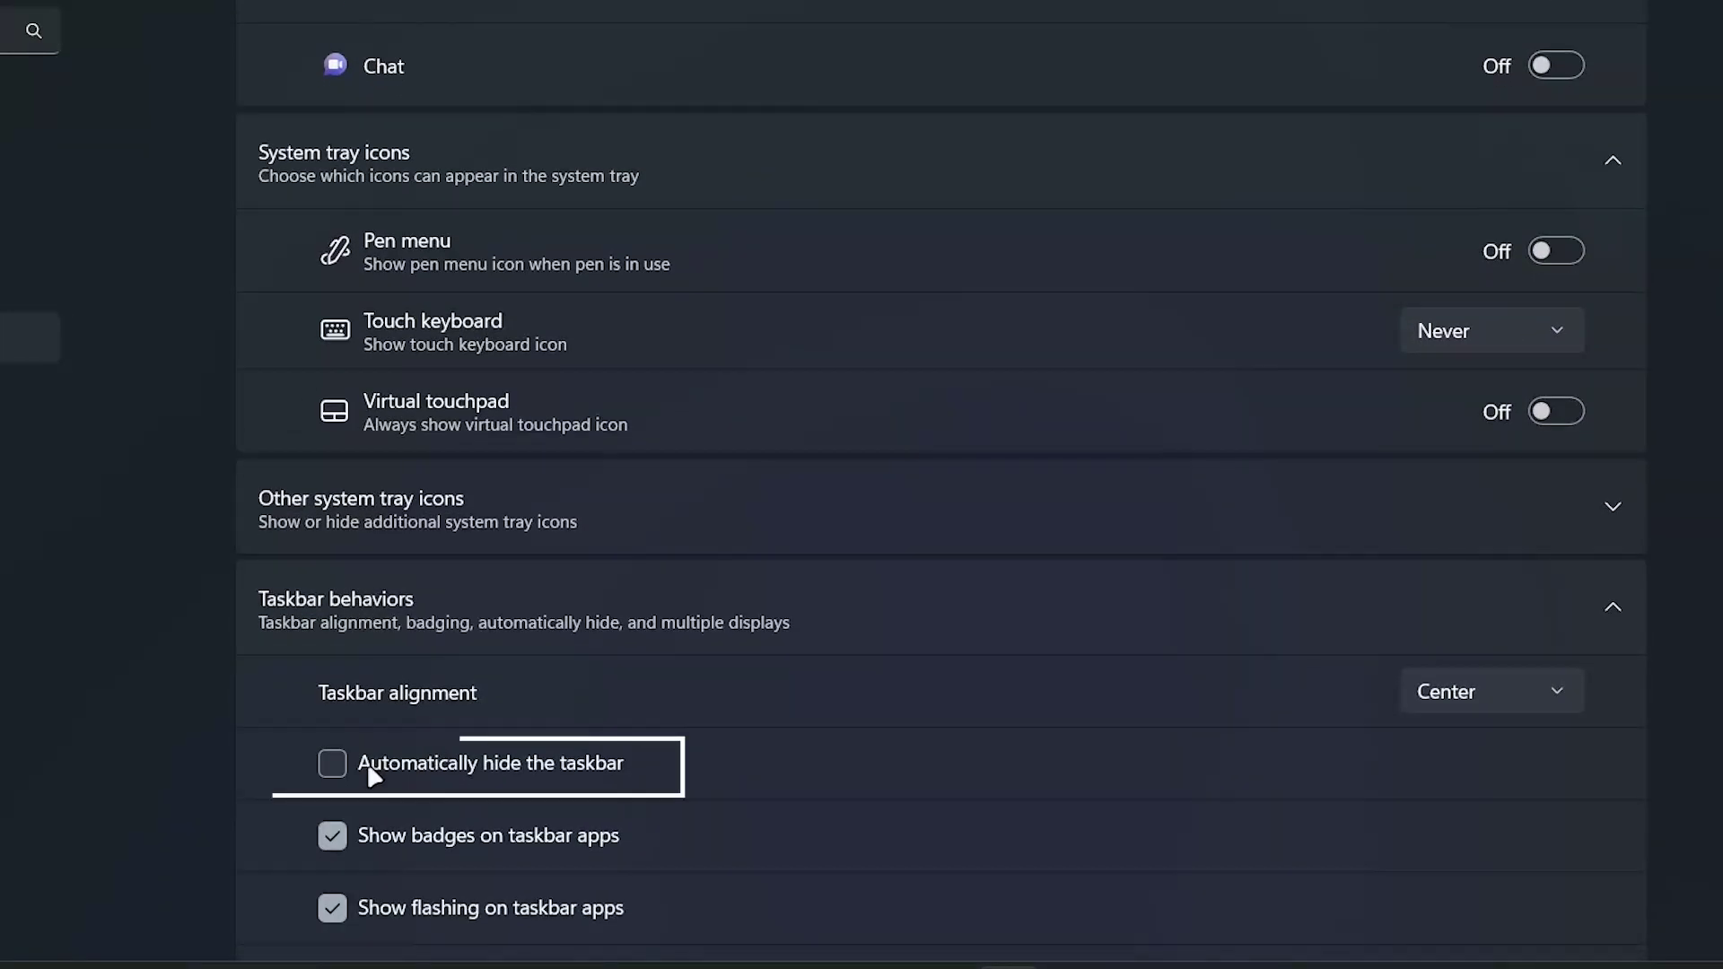
pyautogui.click(333, 763)
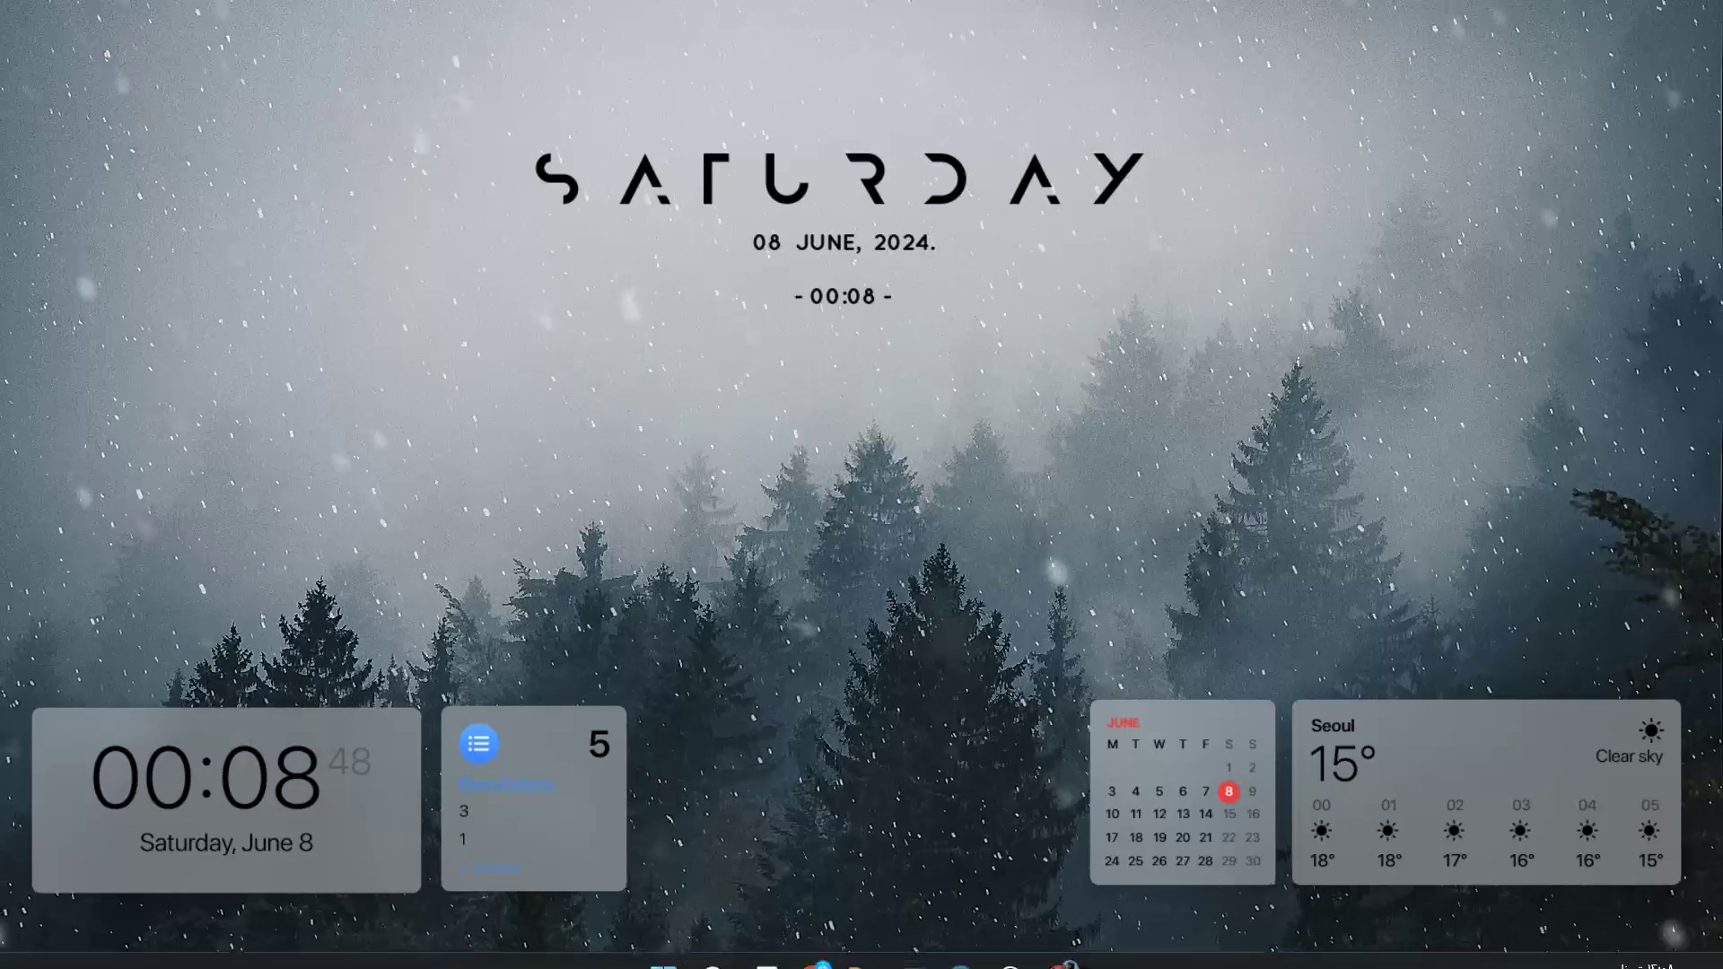
pyautogui.moveTo(1060, 965)
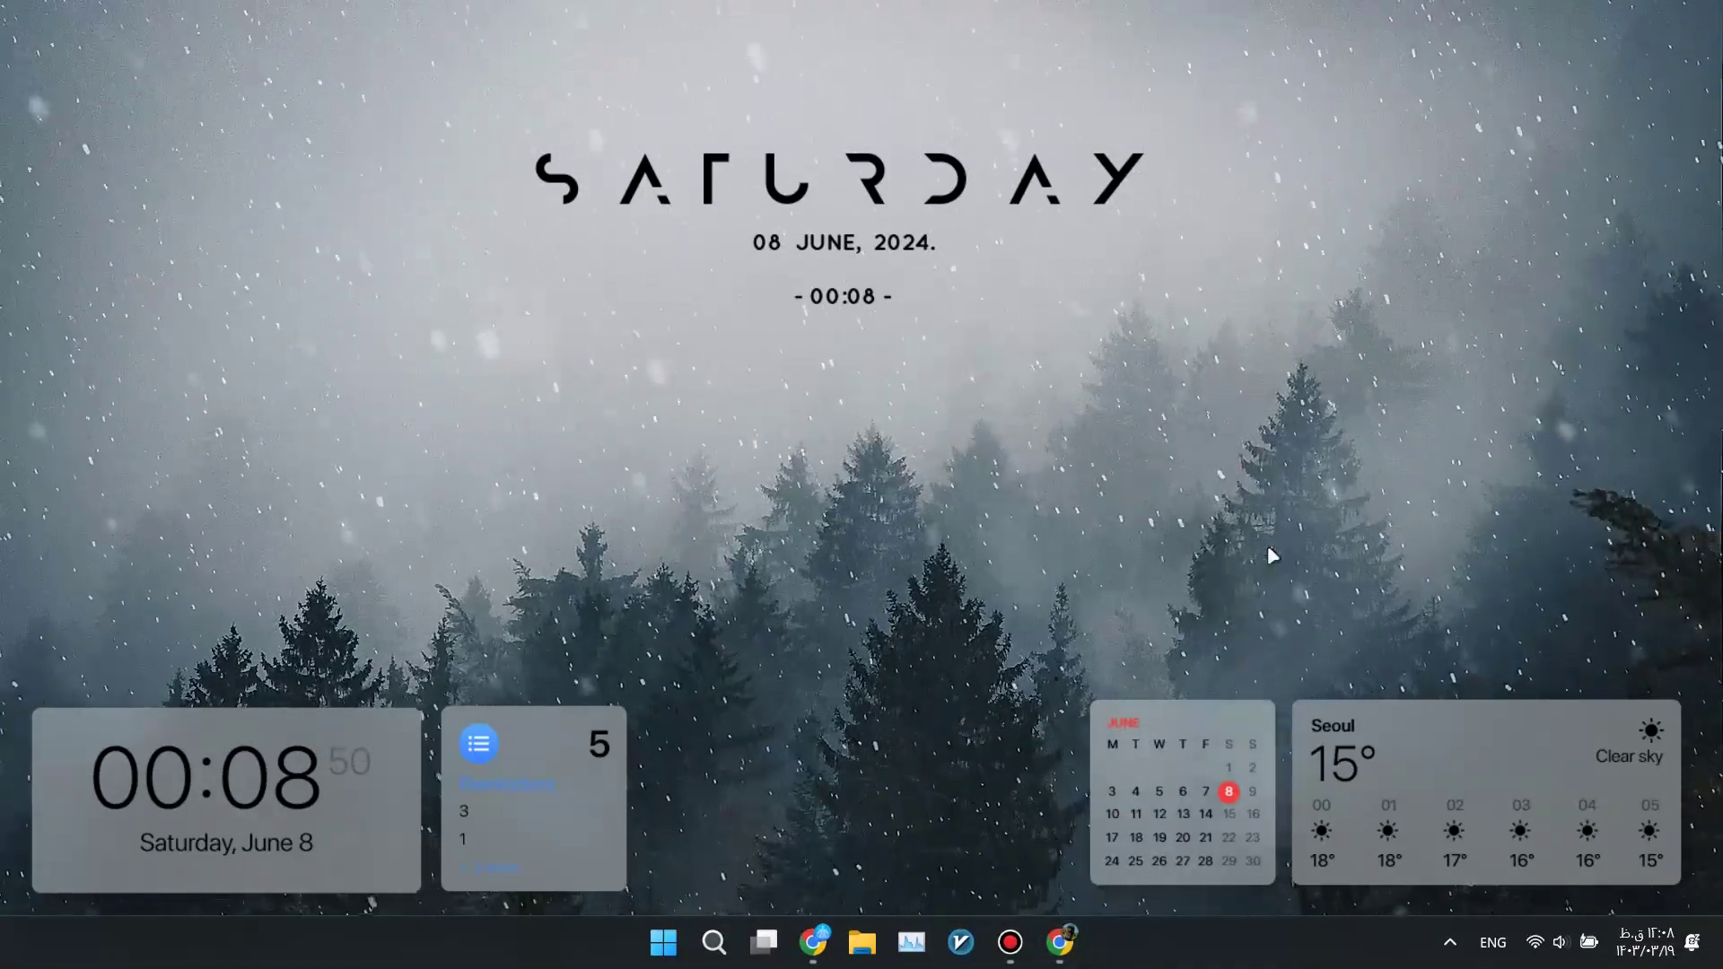